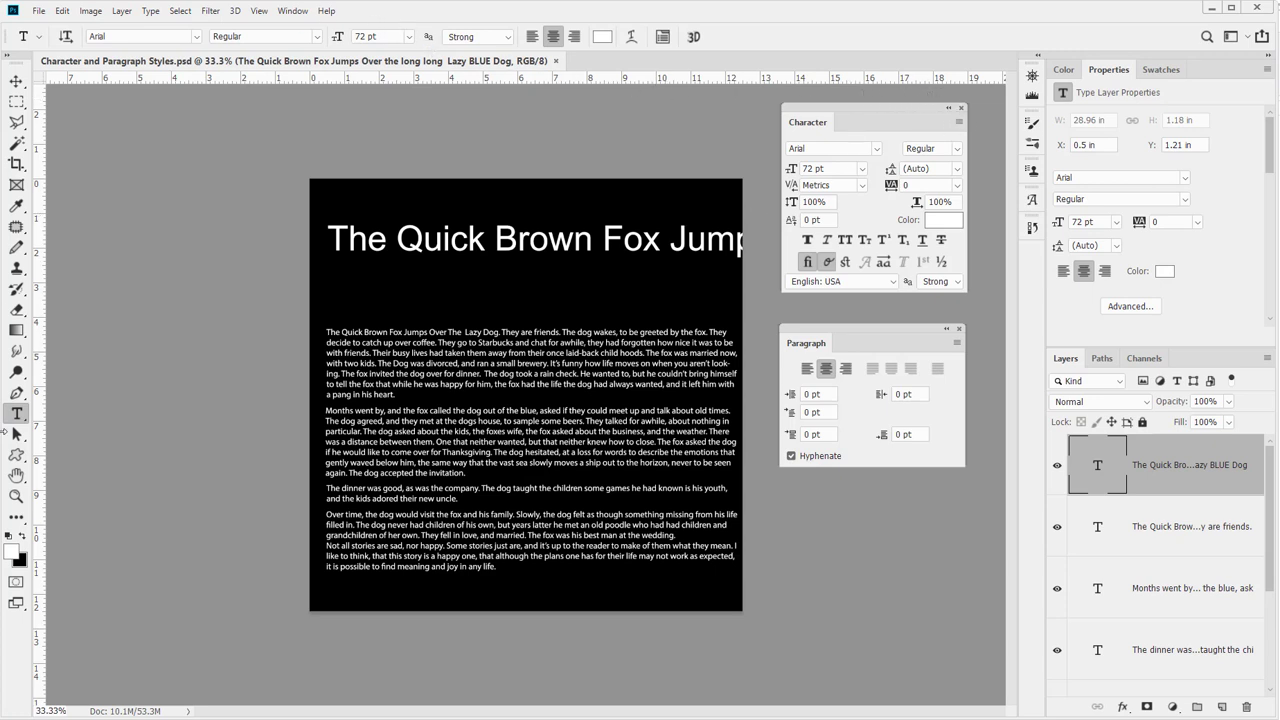
Toggle the Character and Paragraph panels off and back on
click(669, 40)
click(670, 44)
click(670, 44)
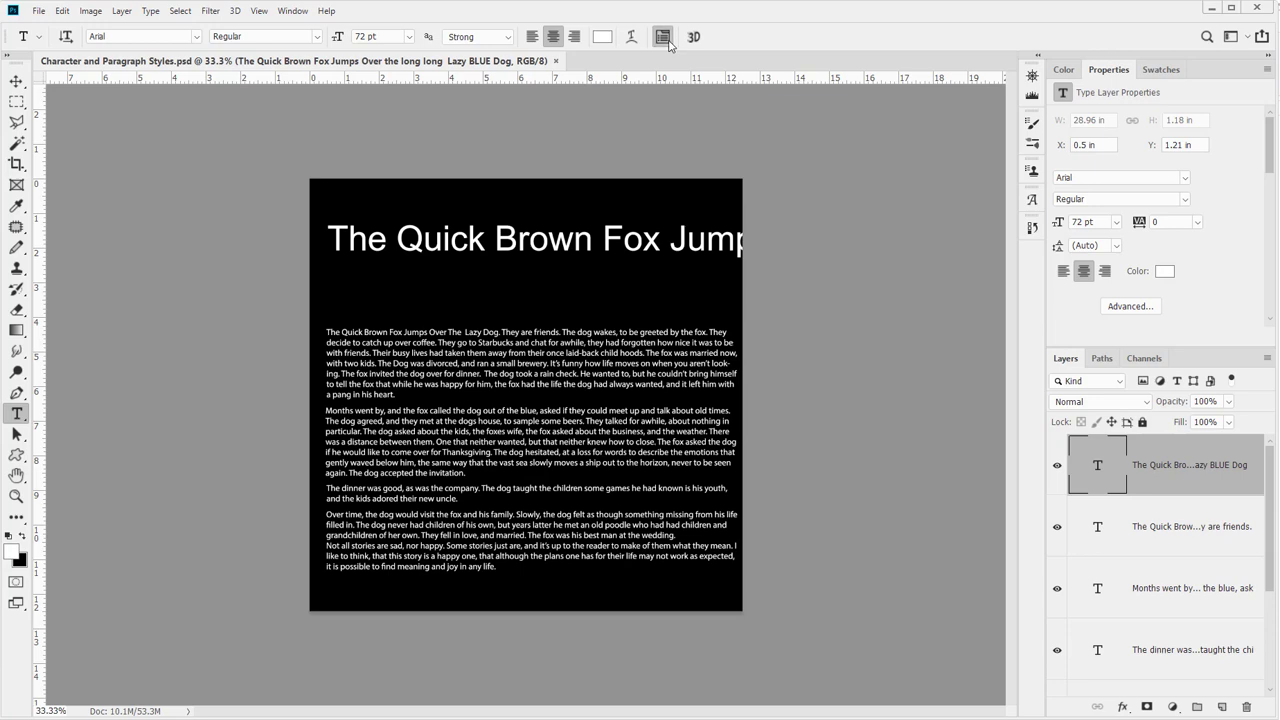
click(669, 44)
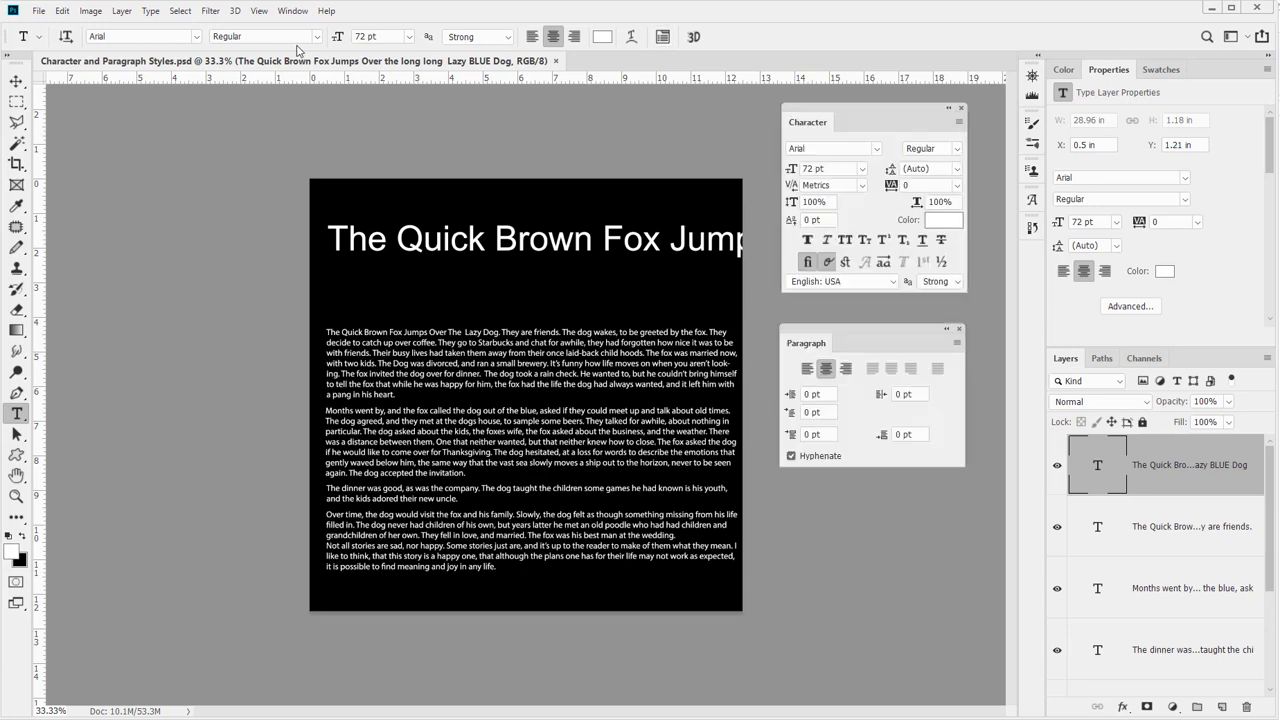
Show Character Styles and Paragraph Styles as separate floating panels beside the document, with Character Styles above Paragraph Styles
click(282, 12)
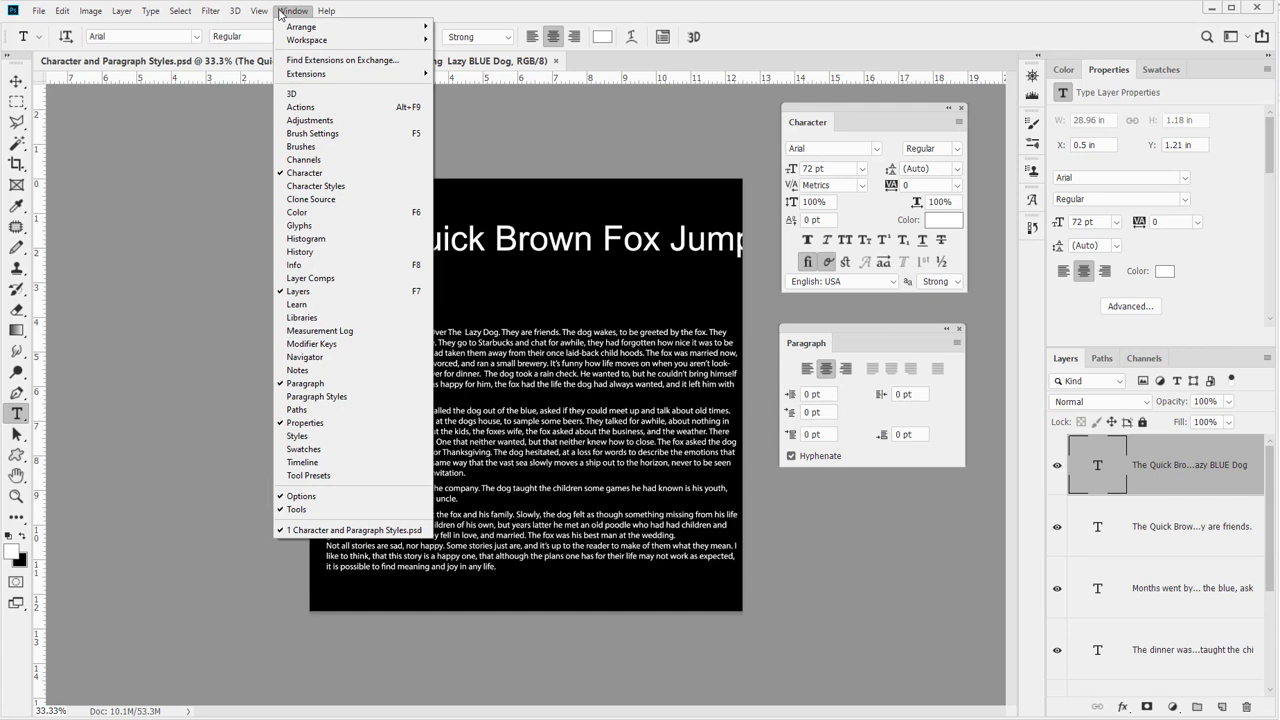
click(344, 186)
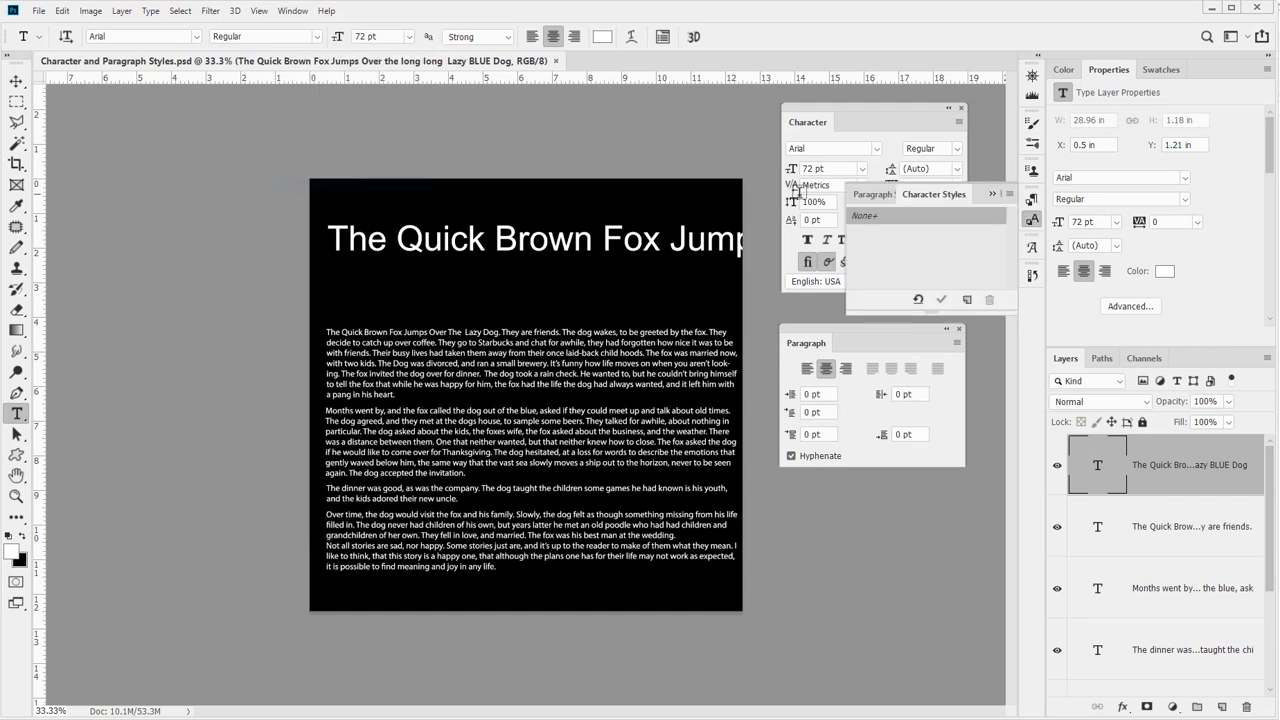
drag(980, 196, 175, 443)
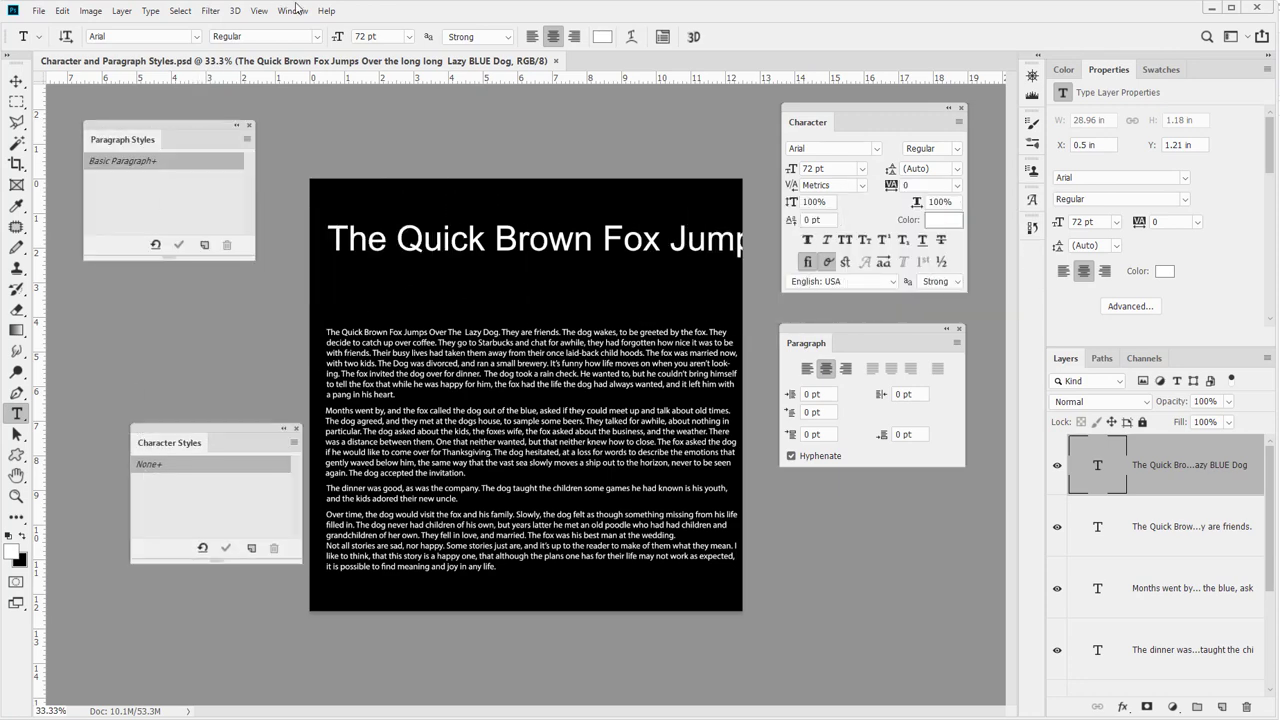
click(283, 14)
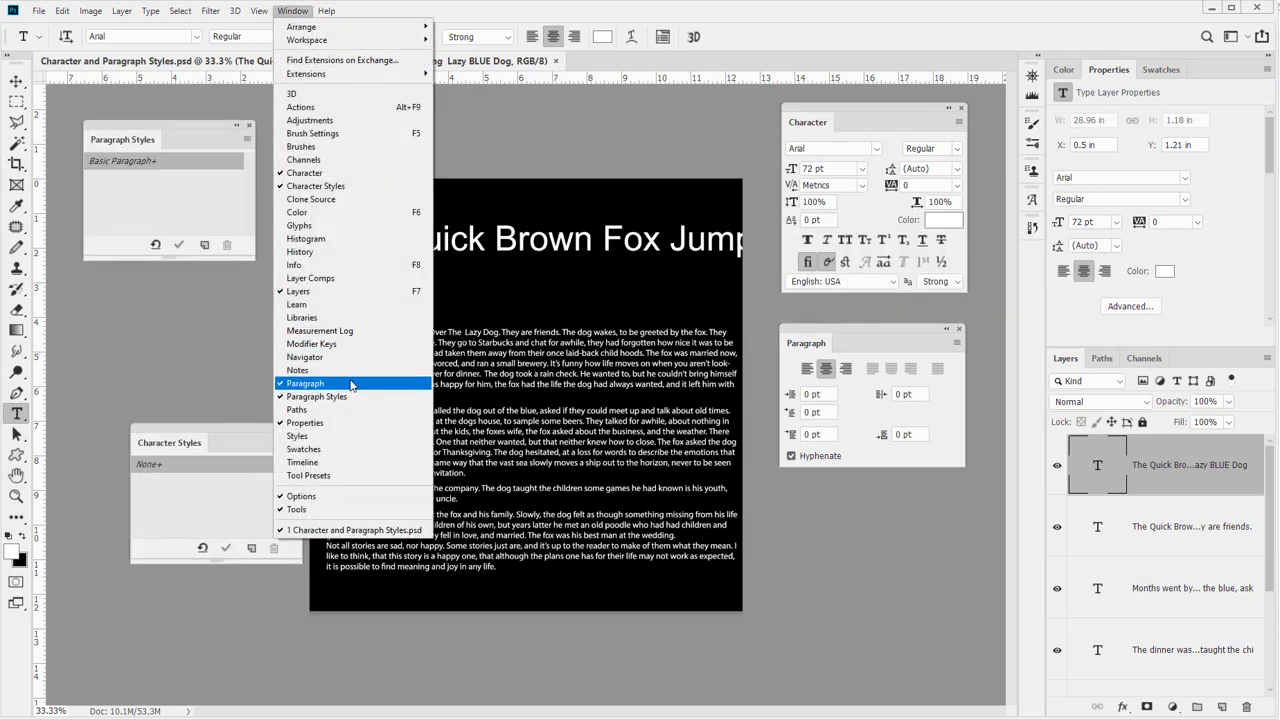
click(150, 135)
drag(150, 135, 149, 324)
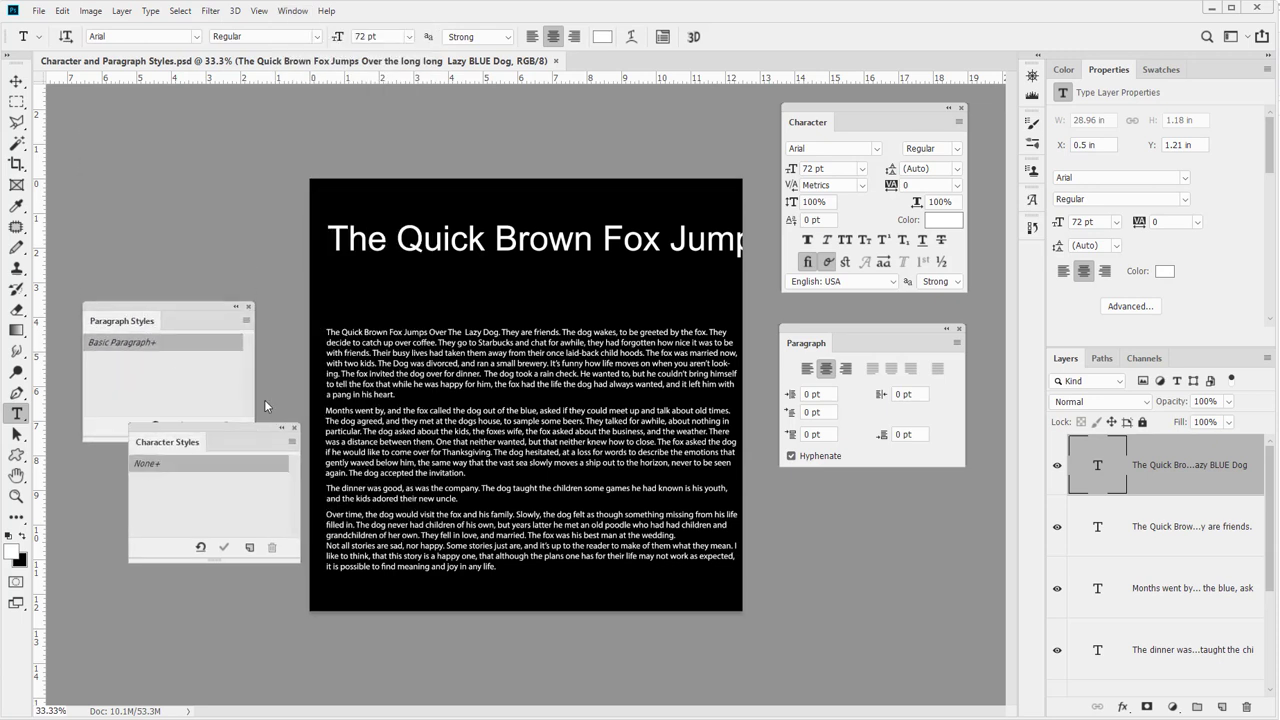
drag(274, 436, 236, 125)
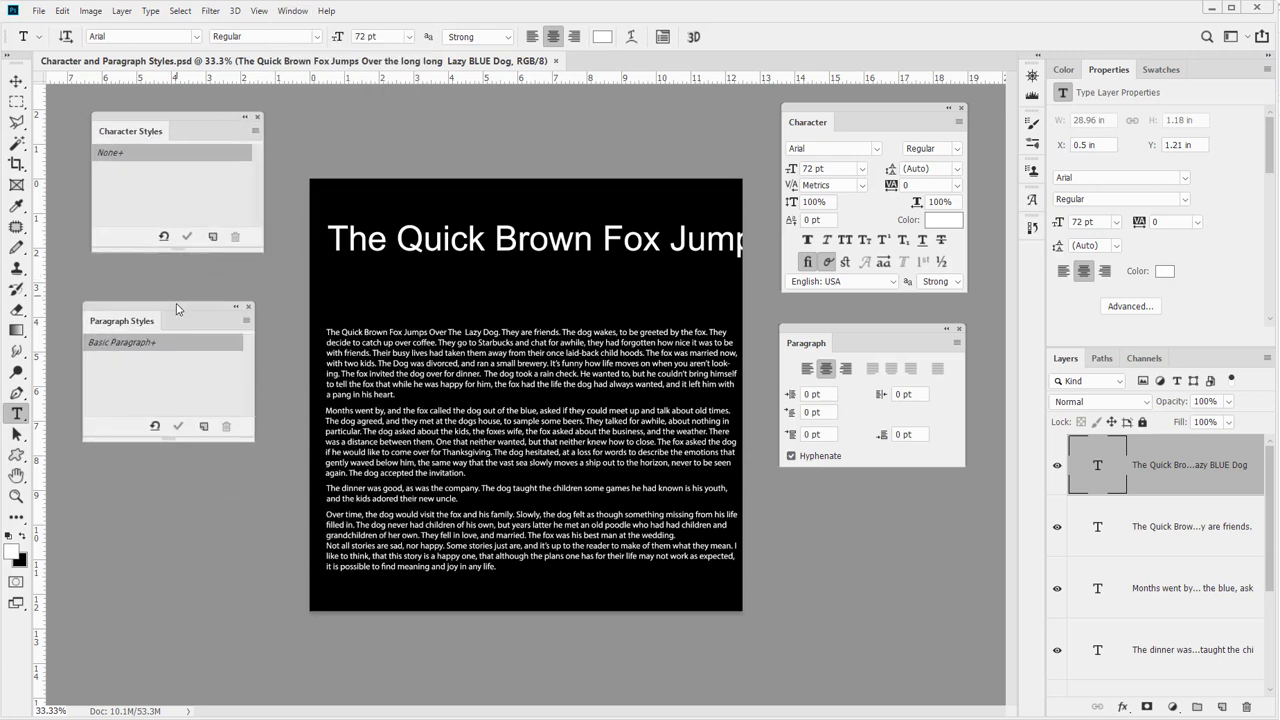
drag(175, 310, 197, 311)
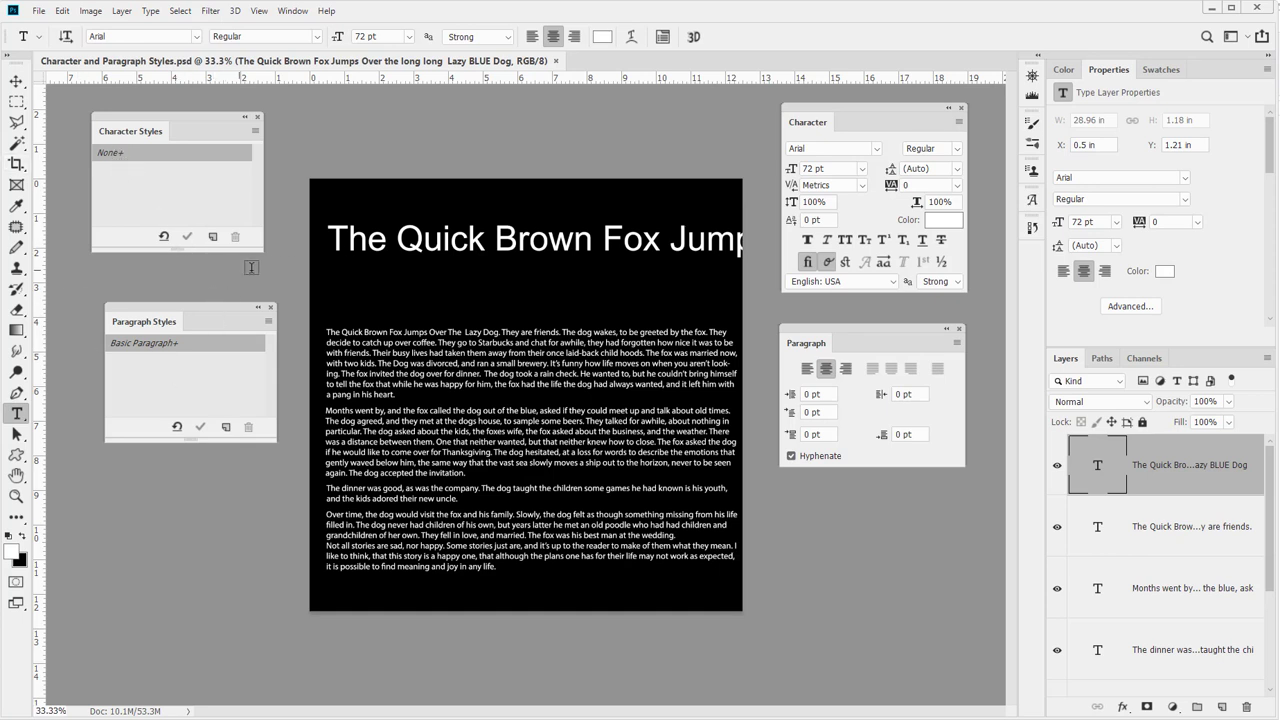
Hide the body paragraph layers below the title layer and make them visible again
click(1058, 526)
click(1058, 589)
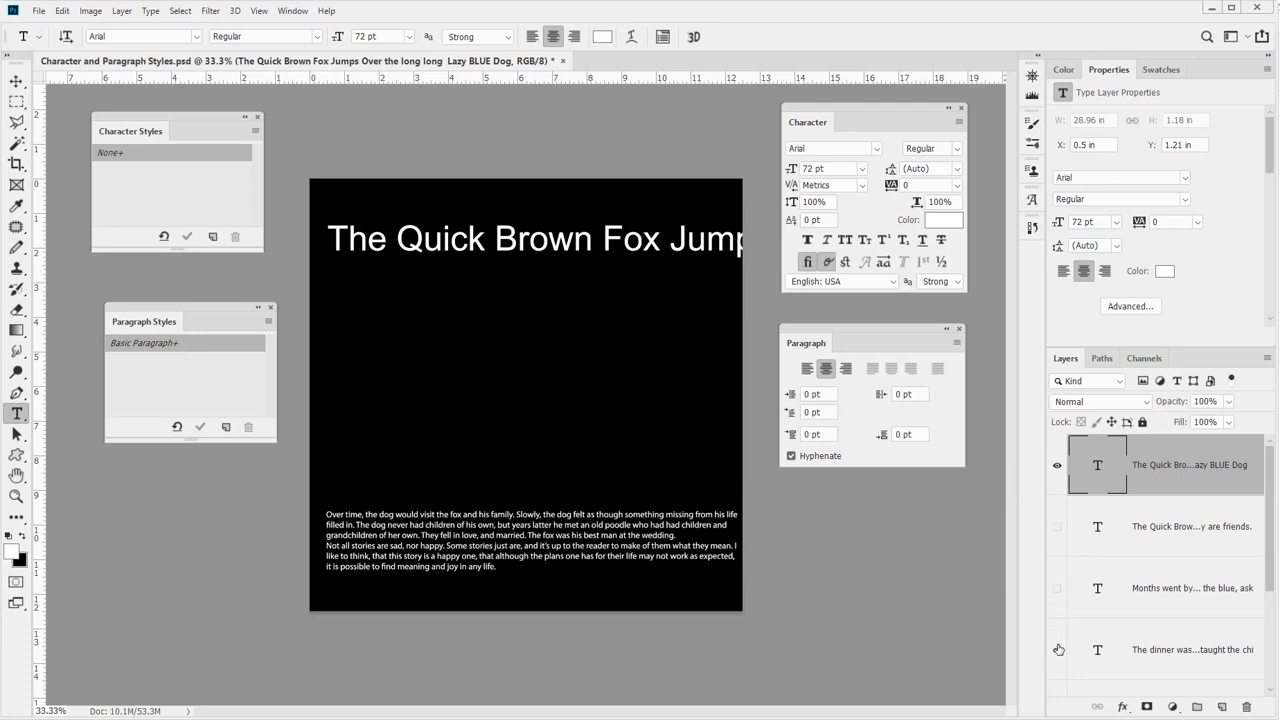
drag(1058, 589, 1058, 528)
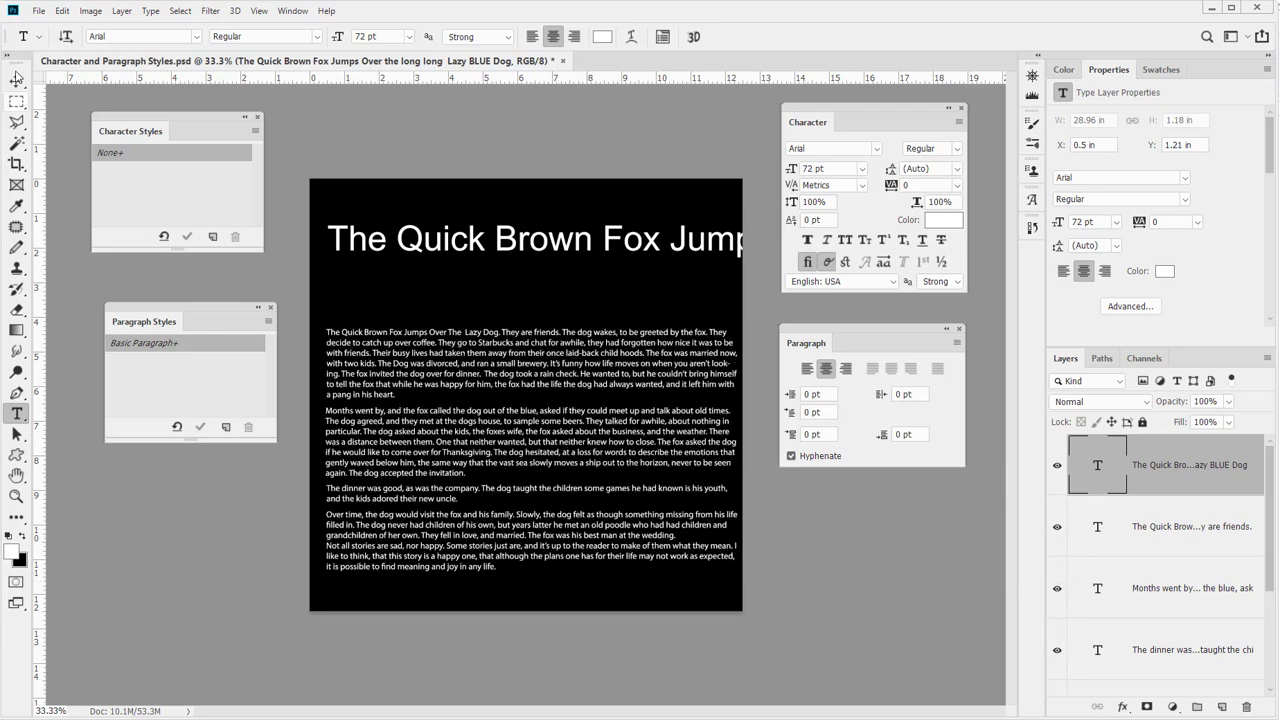
Set all text in the bottom text block to 16 pt Courier New and extend its box downward to about 2.8 in high
click(532, 545)
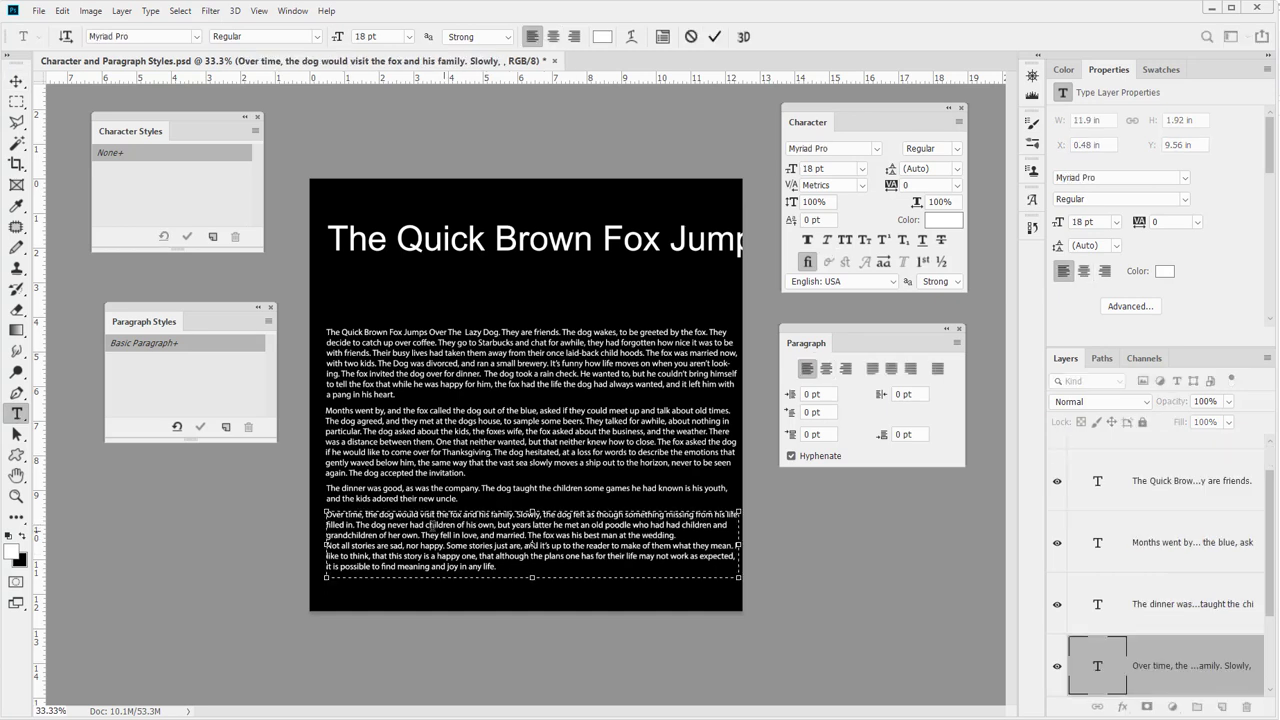
key(ctrl+a)
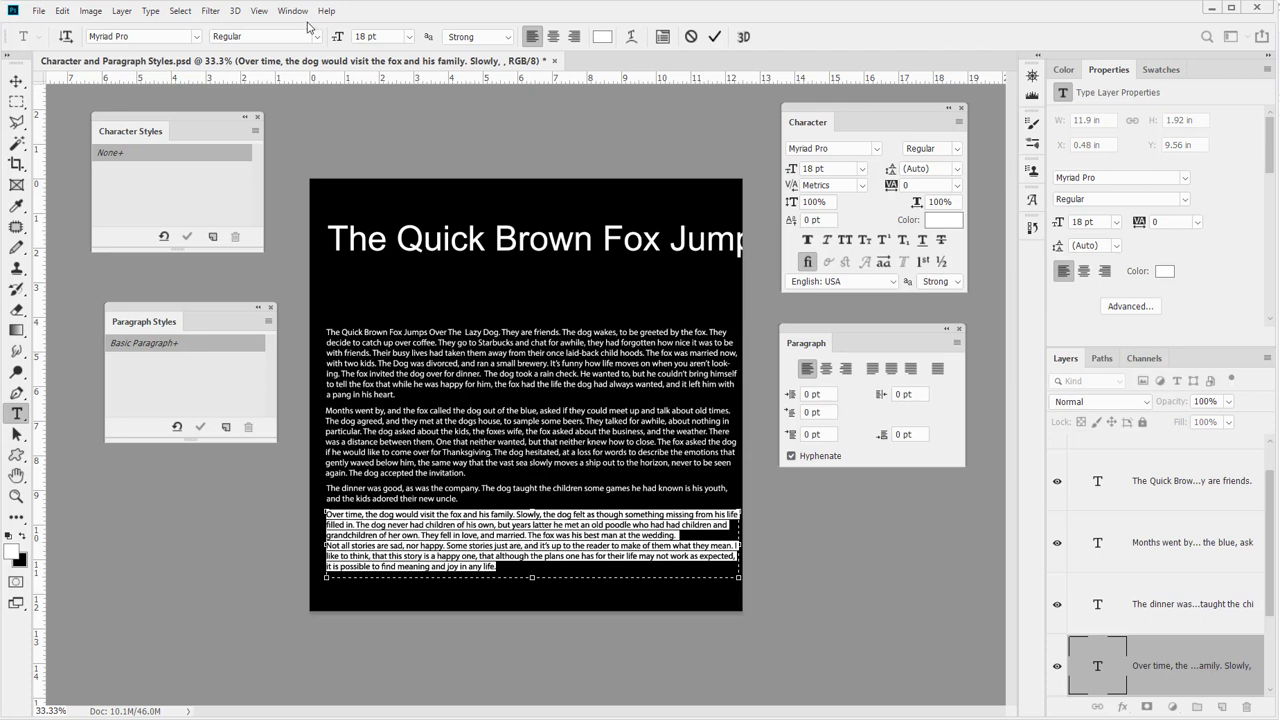
click(203, 40)
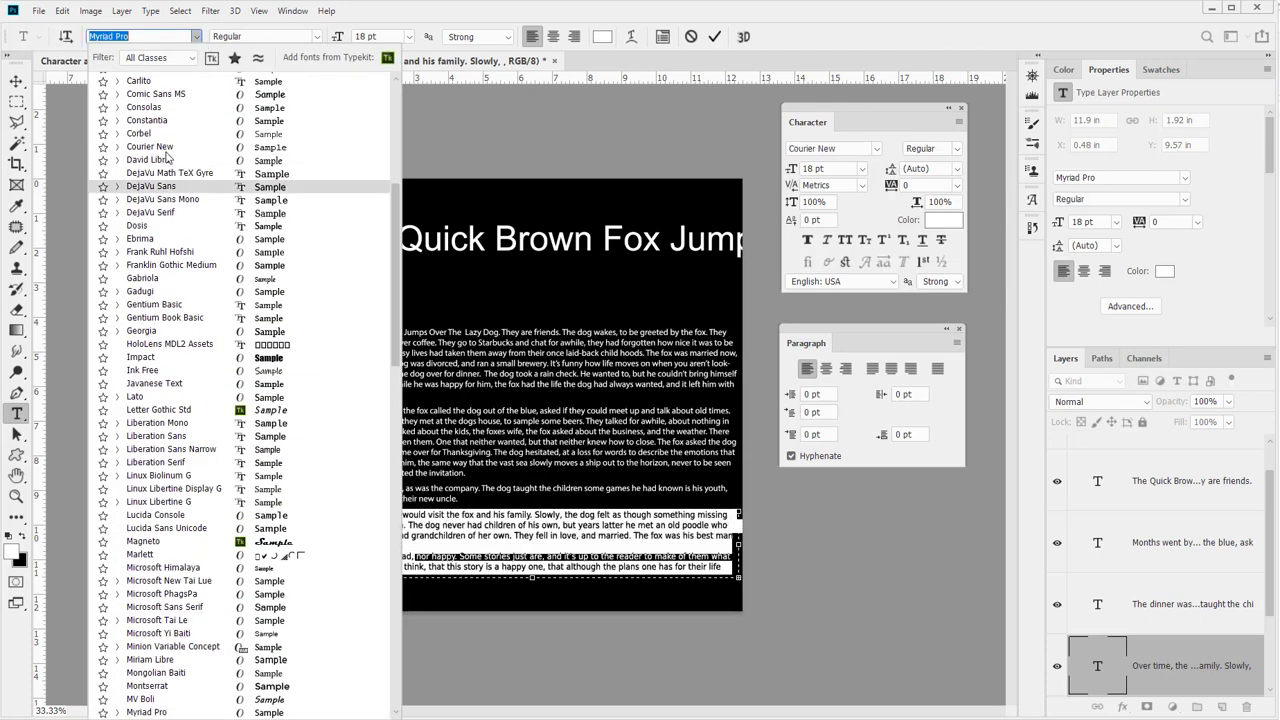
click(167, 155)
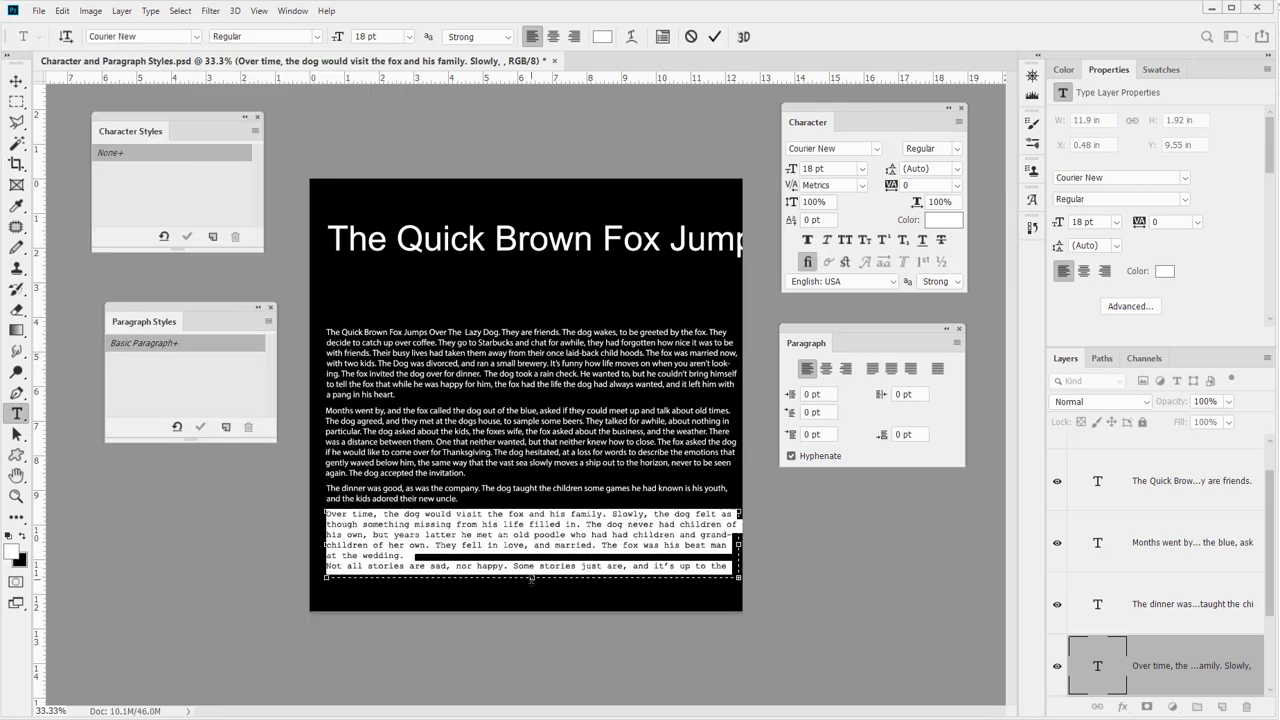
drag(532, 578, 533, 608)
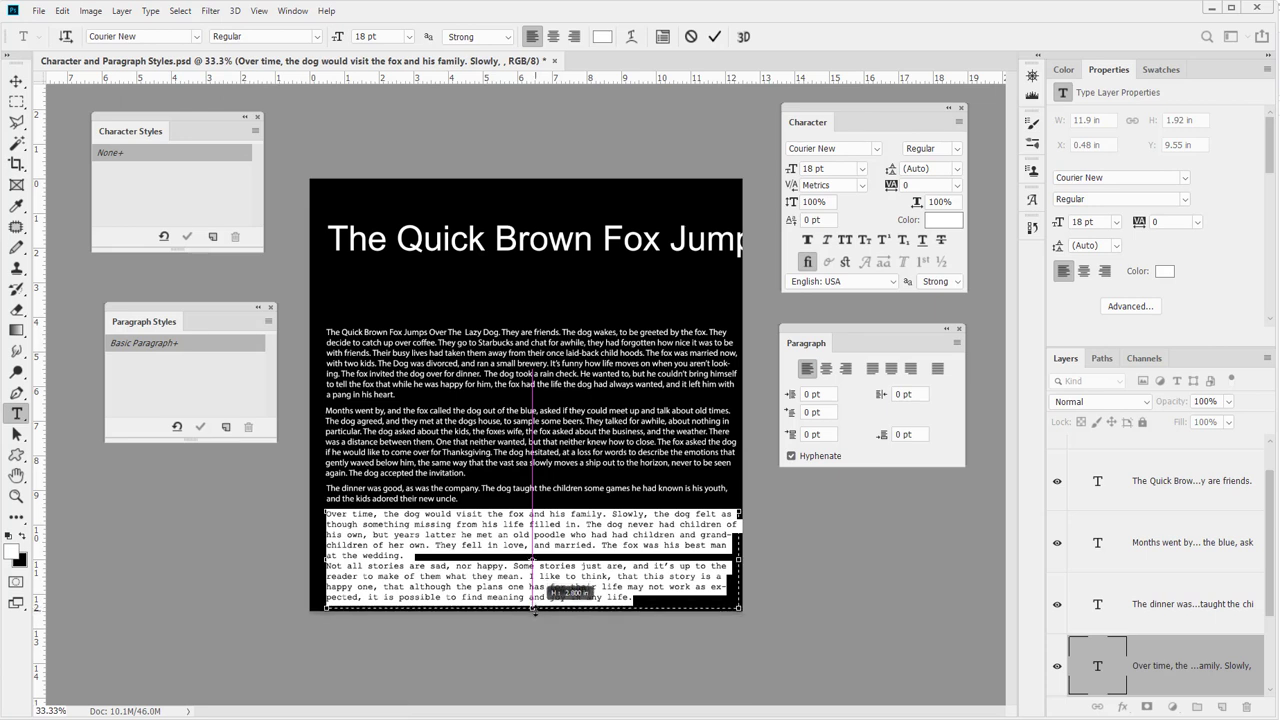
click(409, 36)
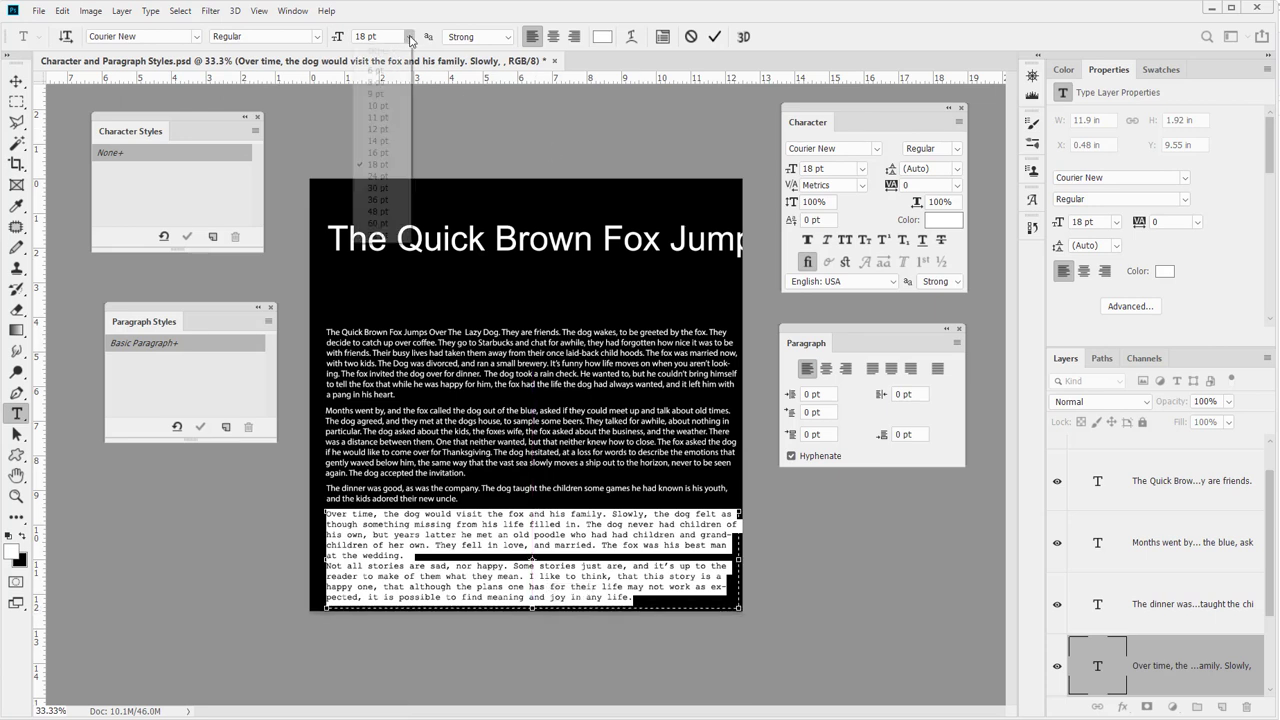
click(377, 154)
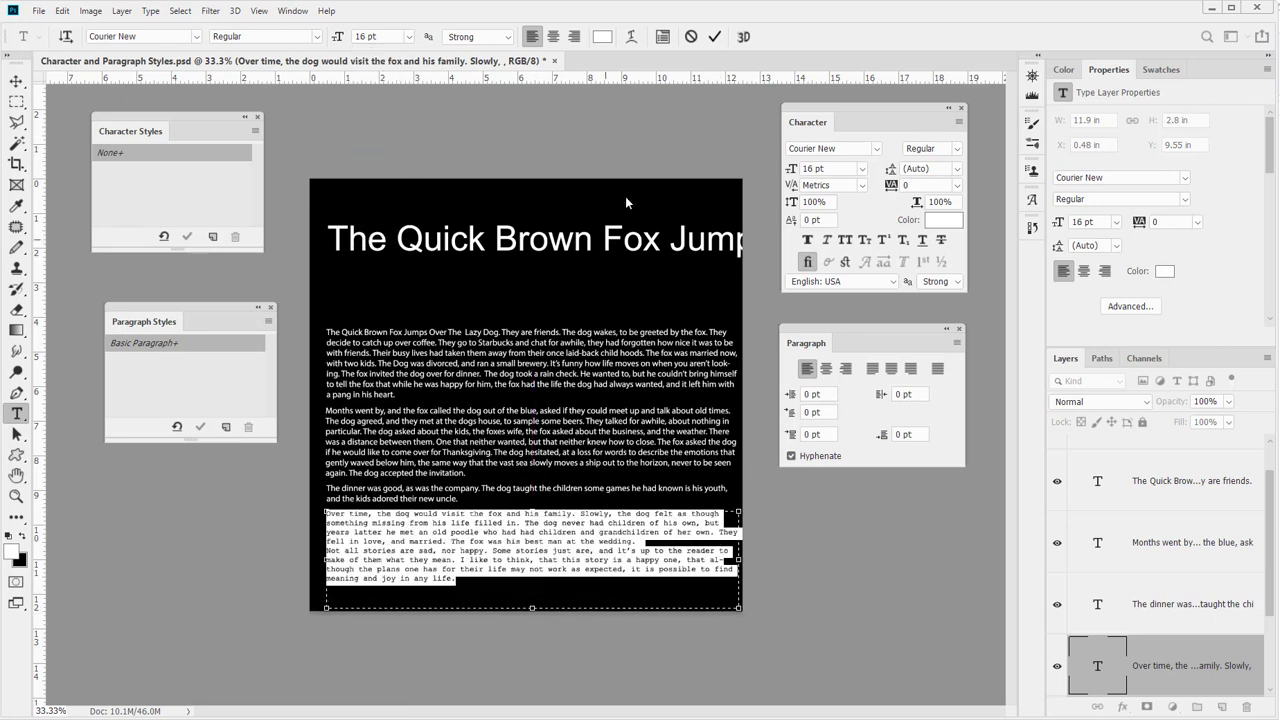
Try center and right alignment on the bottom text block and return it to left alignment
click(829, 369)
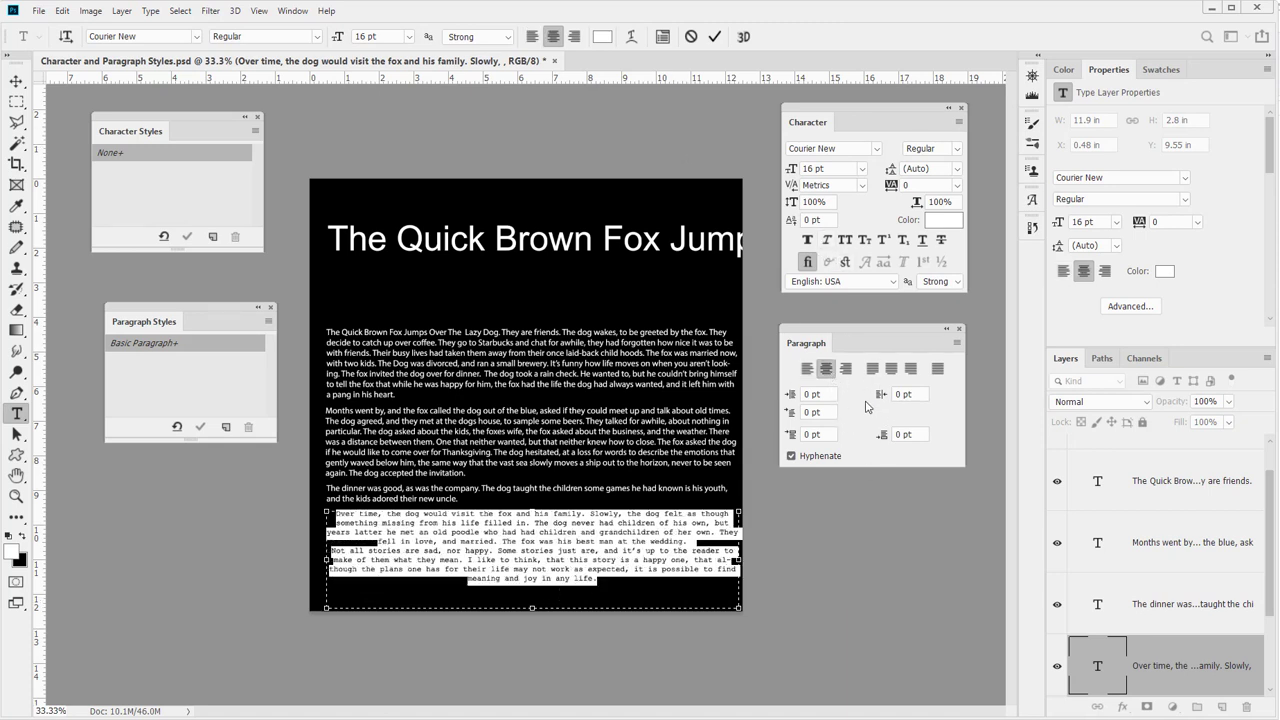
click(846, 369)
click(807, 369)
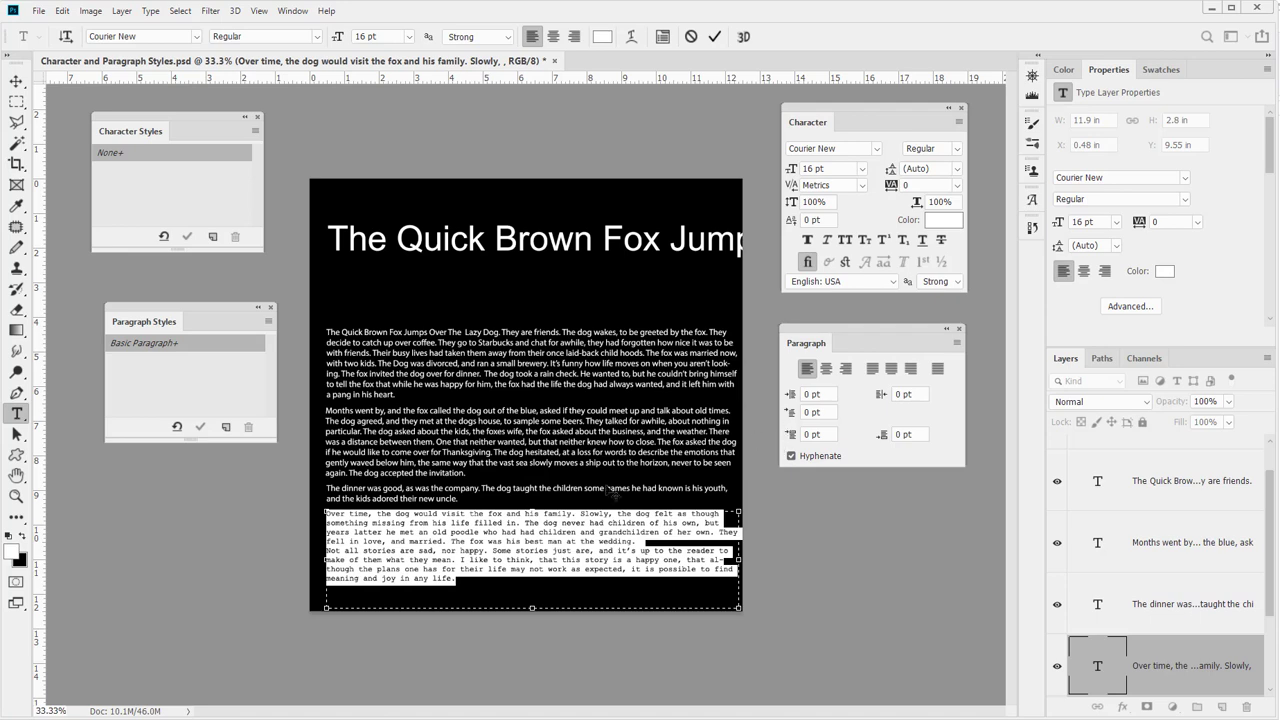
Set the first-line indent of all paragraphs in the bottom text block to 13 pt
click(381, 515)
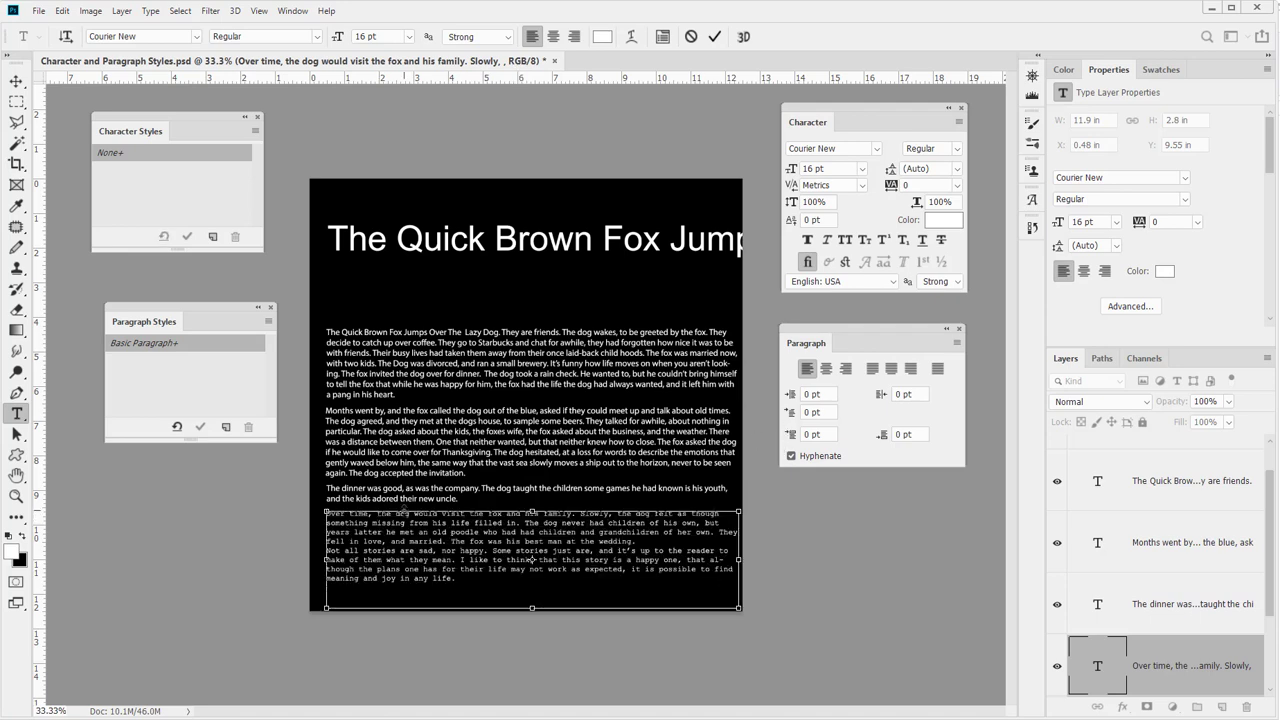
key(ctrl+a)
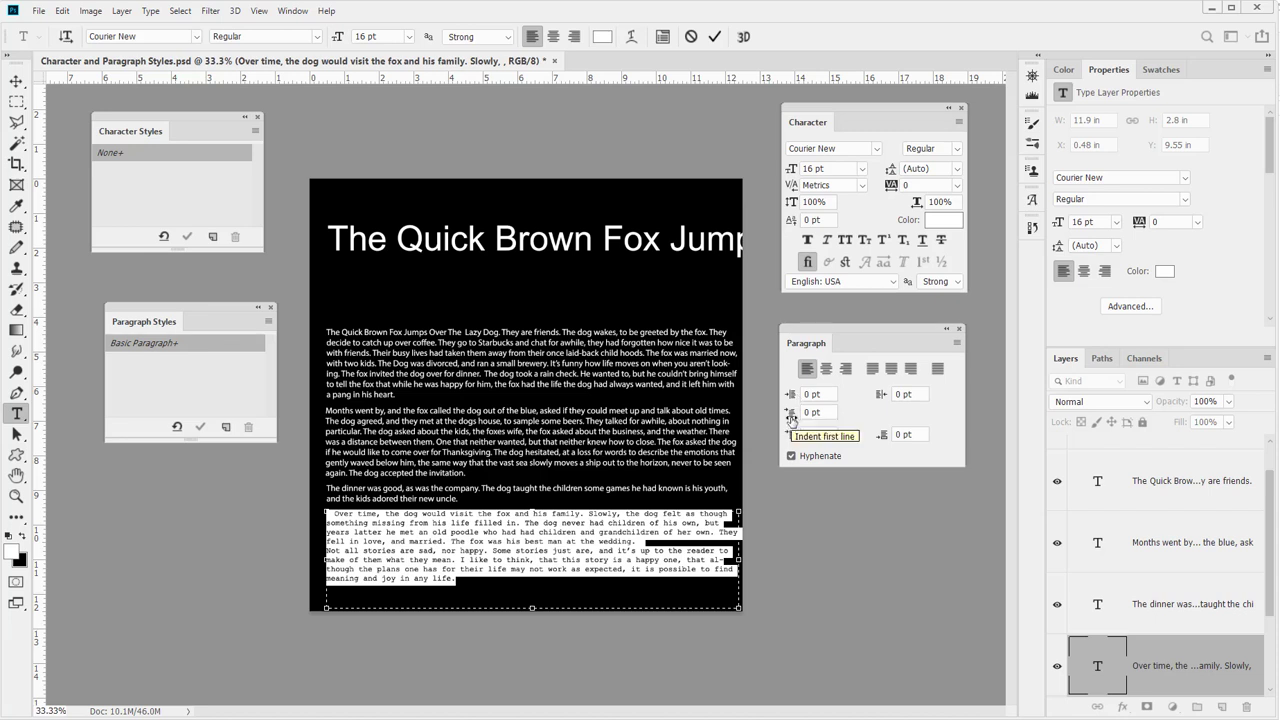
drag(791, 419, 812, 420)
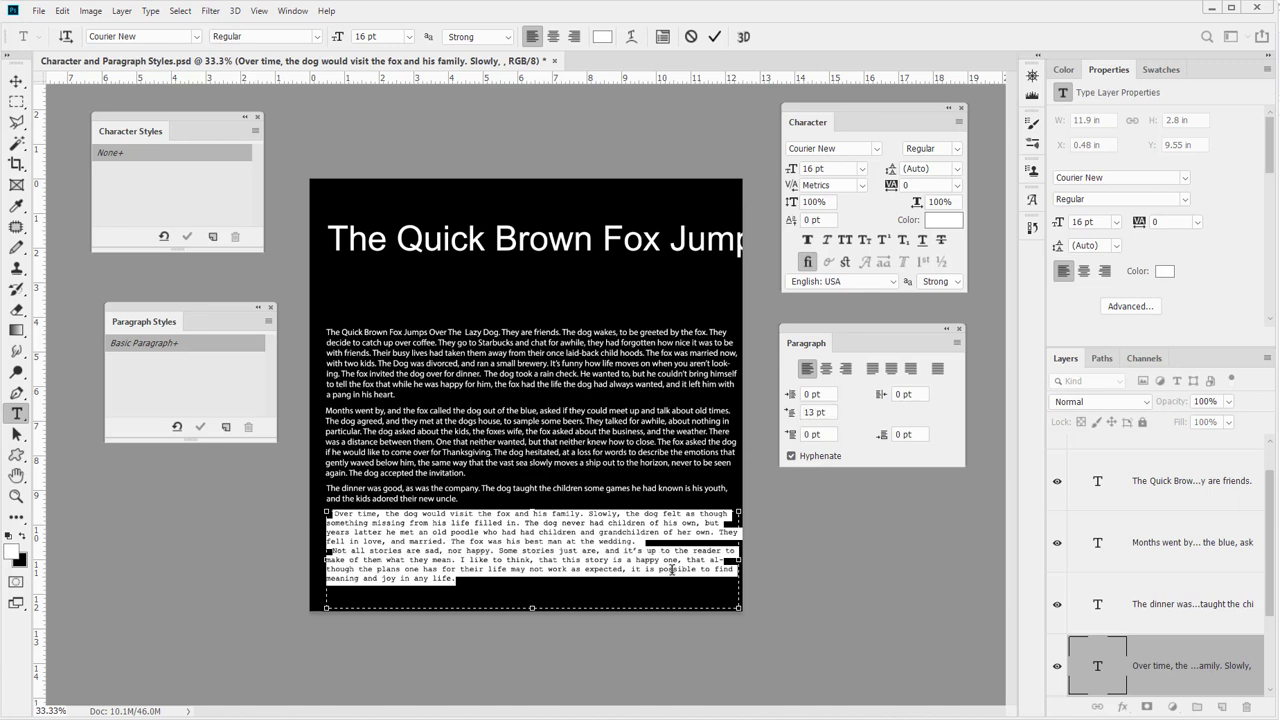
click(616, 547)
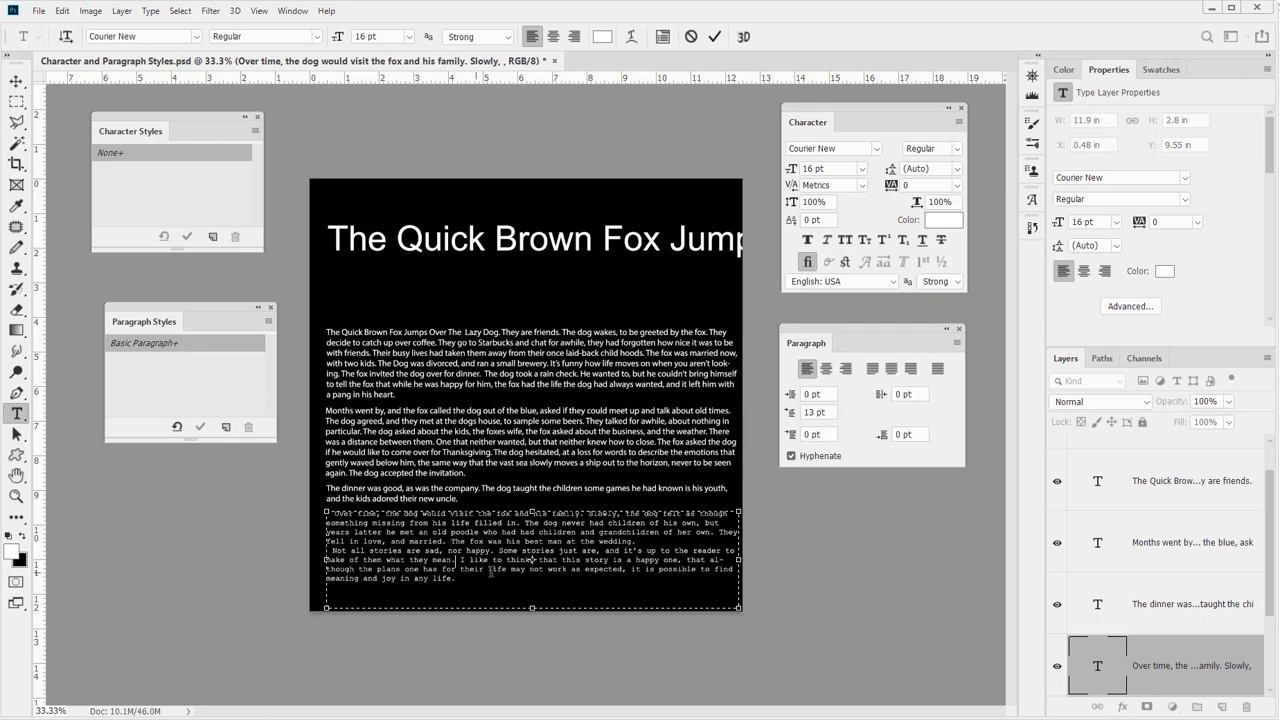
Color all text in the bottom text block light pink with the hex value ffe5e5
drag(491, 572, 327, 512)
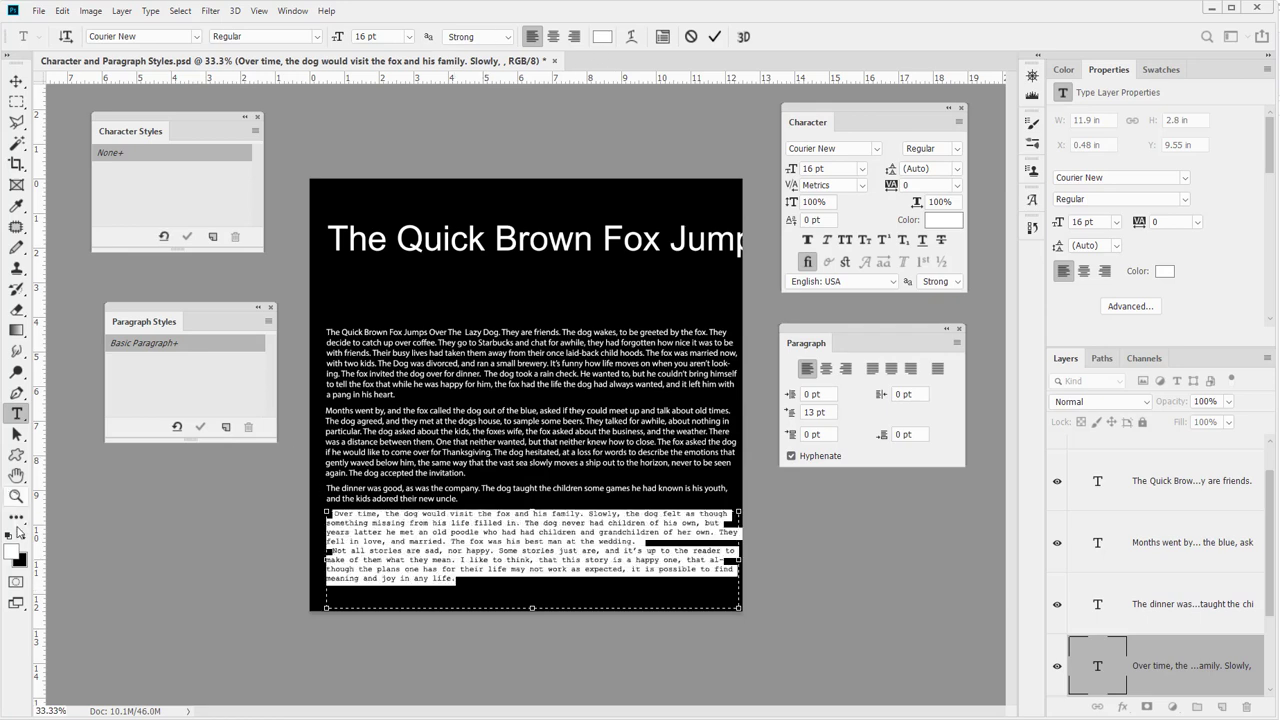
click(15, 548)
text(ffe5e5)
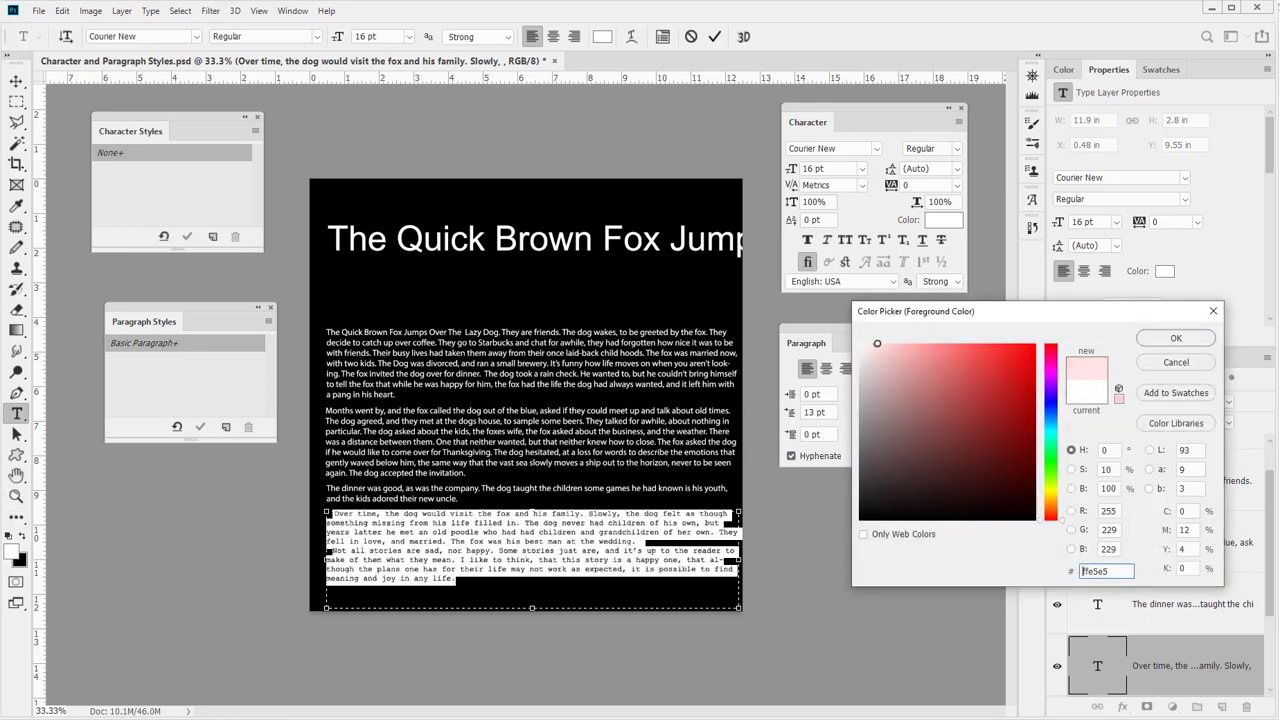
click(1190, 340)
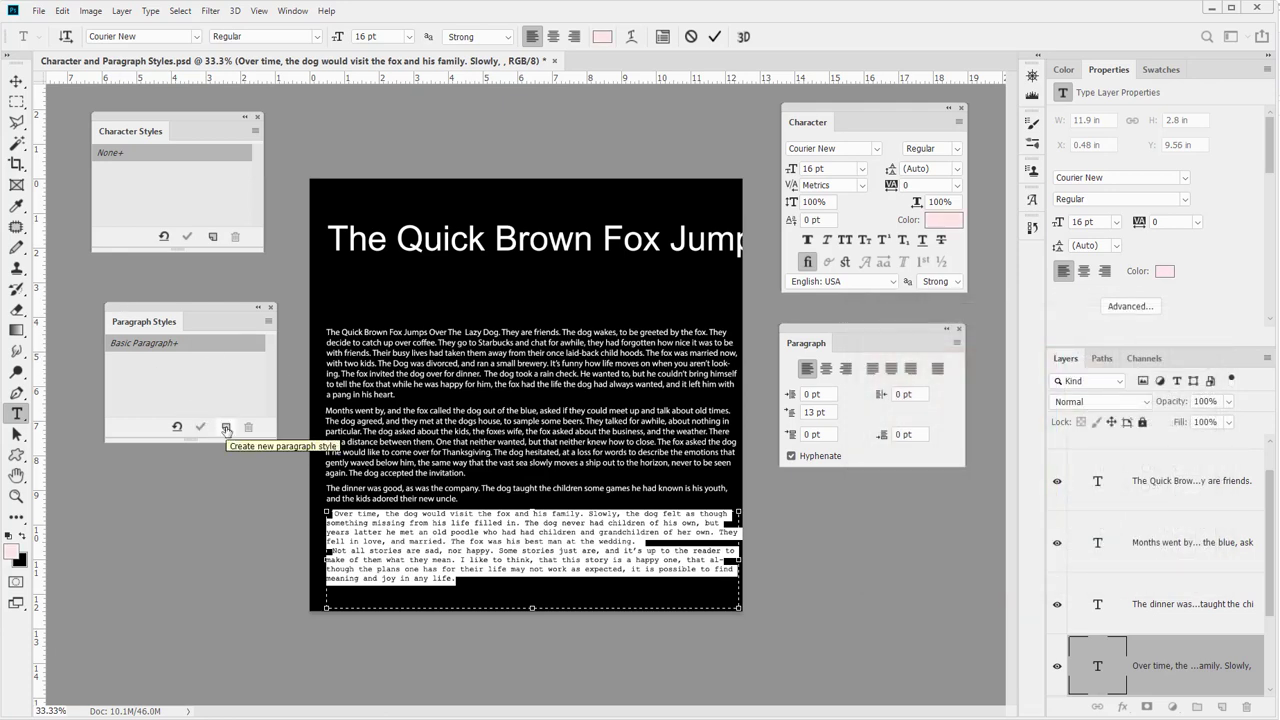
Create a new paragraph style from the selected text and name it "Light pink typerwiter style"
click(226, 428)
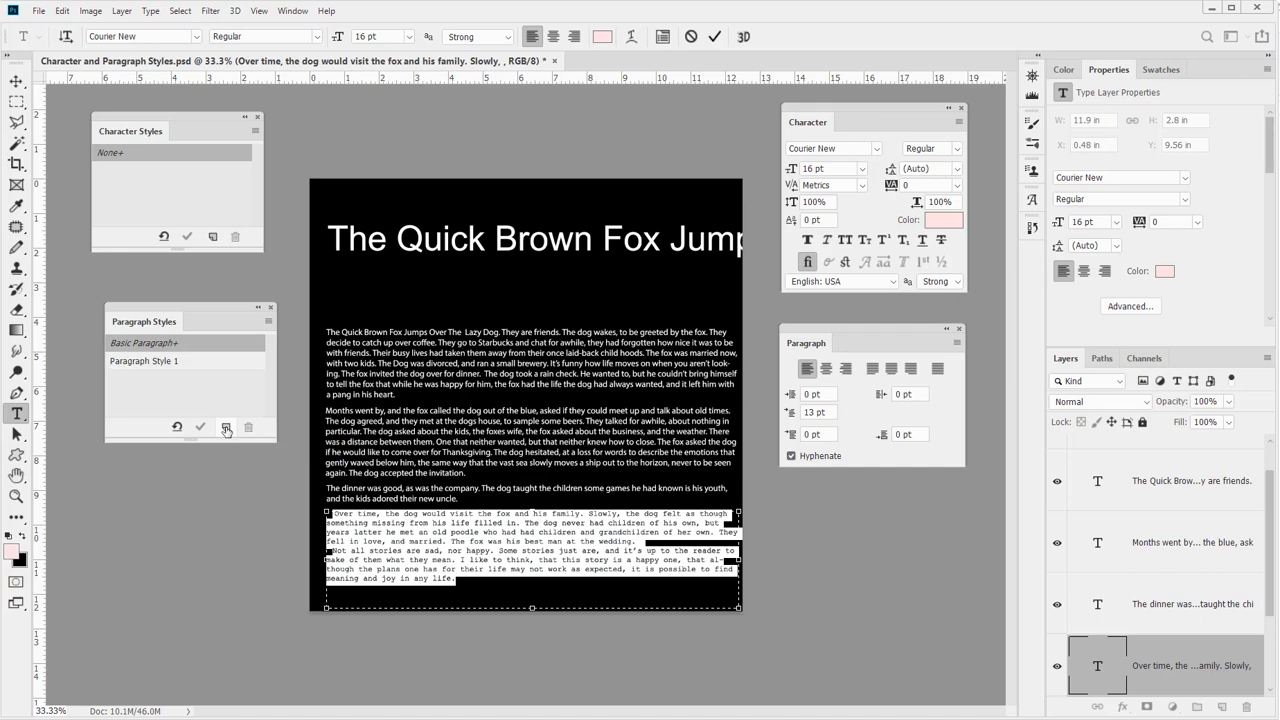
double_click(164, 364)
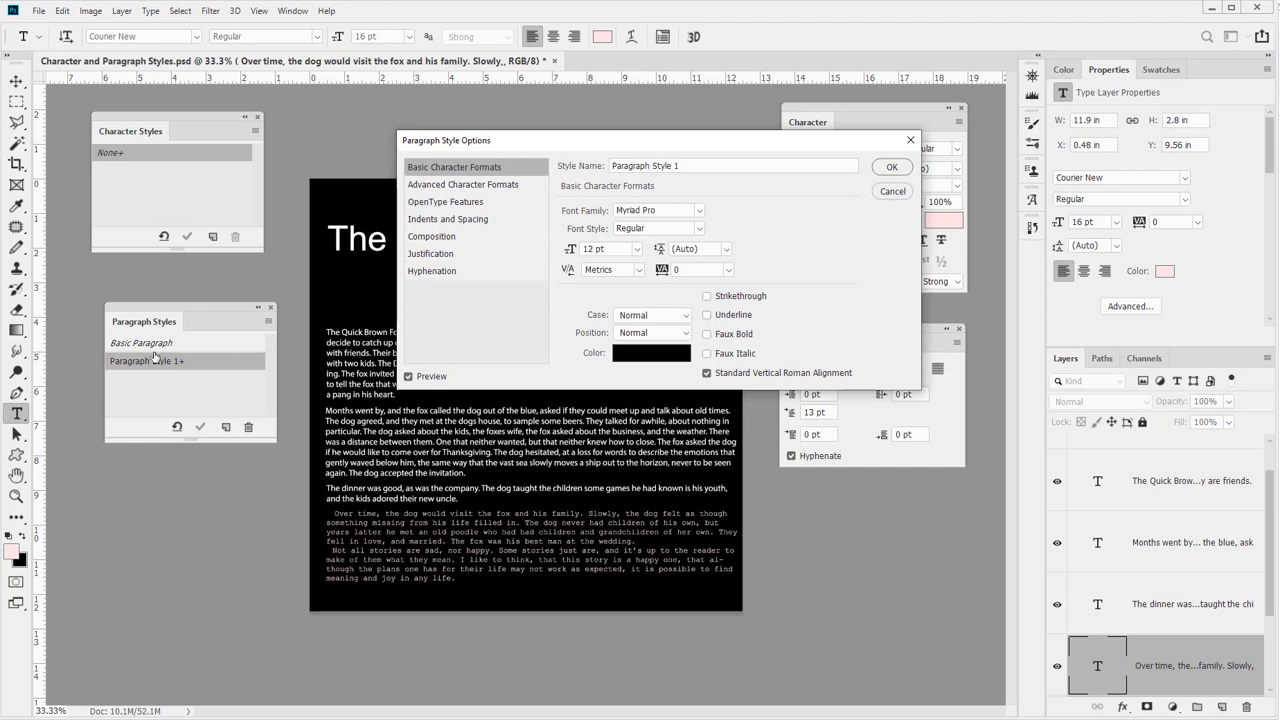
click(743, 164)
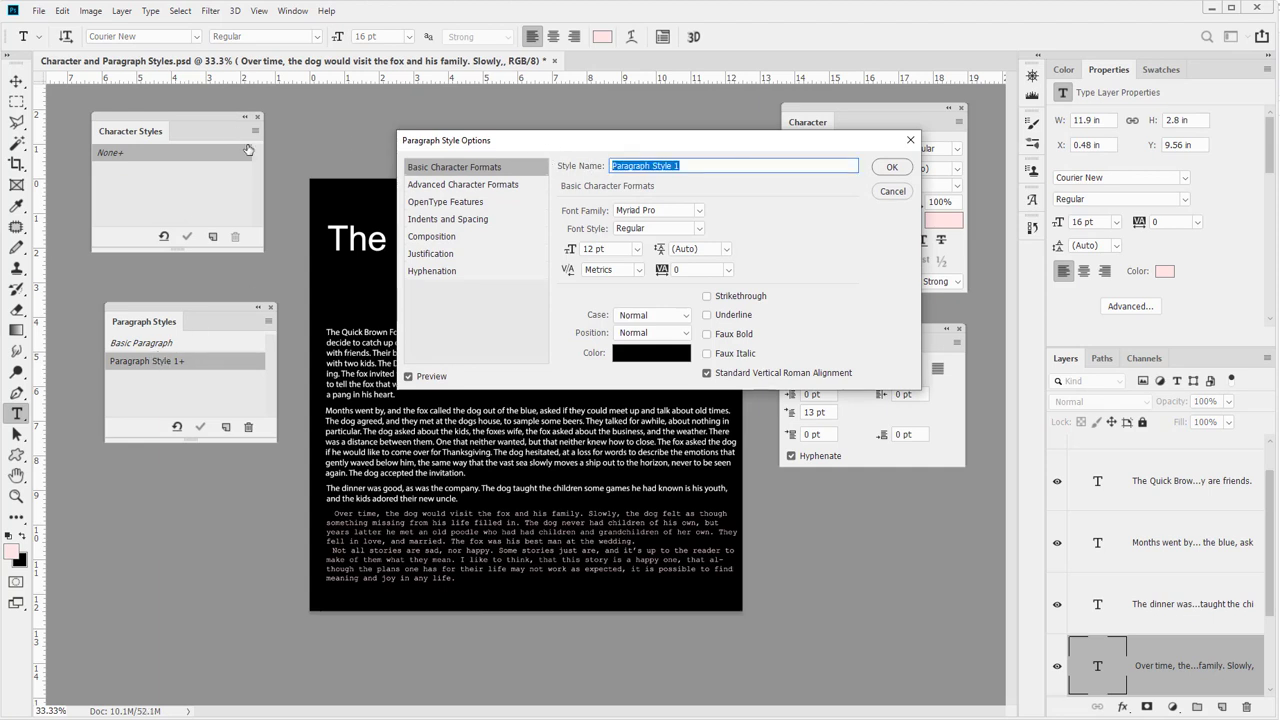
text(Light pink typerwiter style)
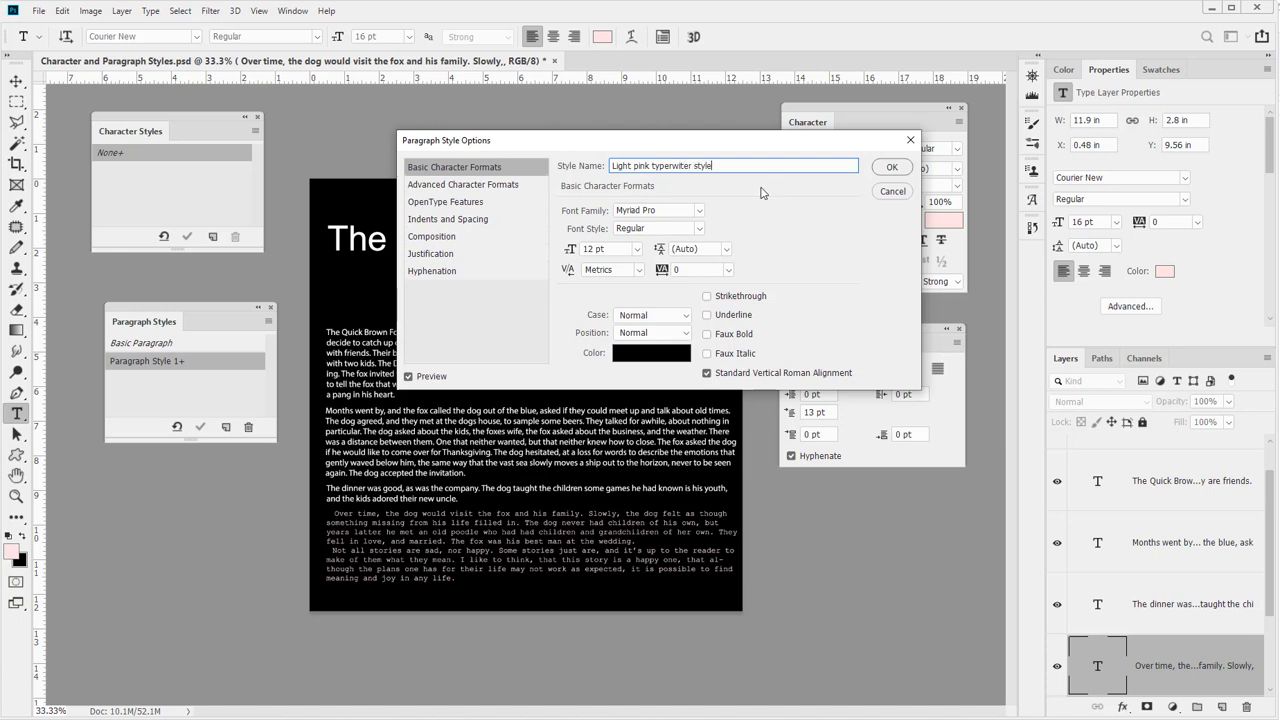
Set the new paragraph style's font style to Italic
click(700, 228)
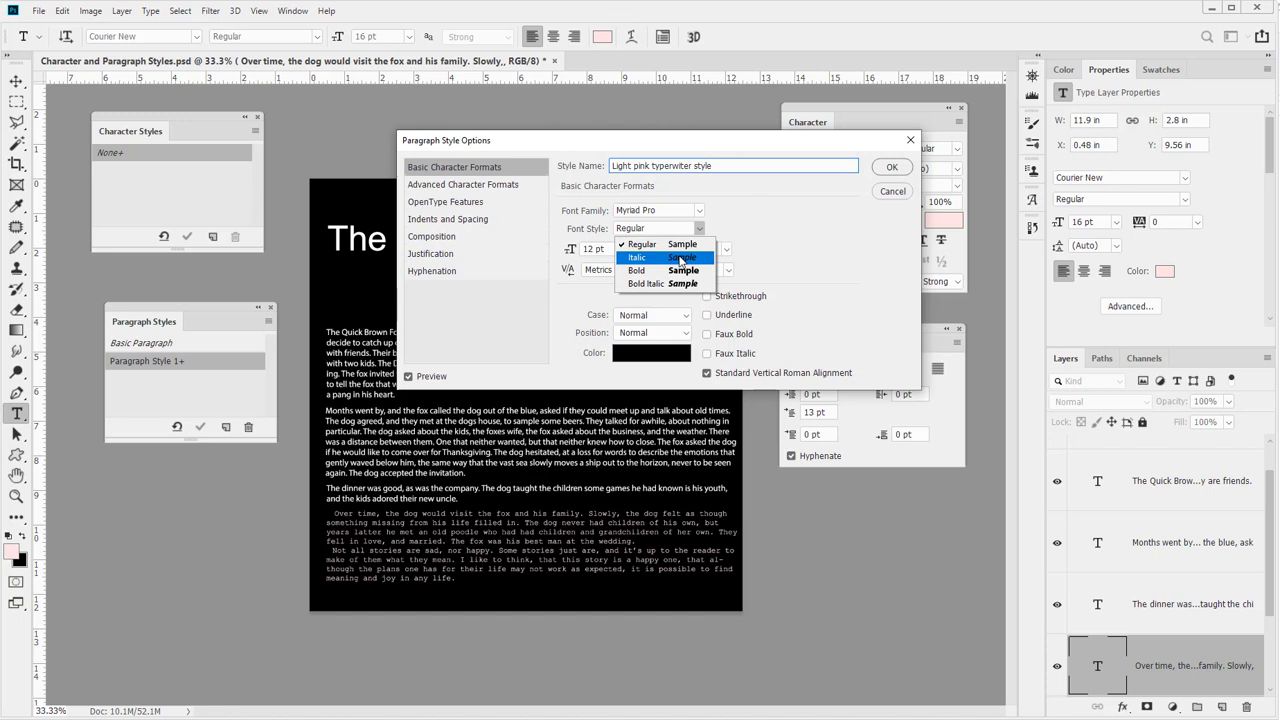
click(680, 260)
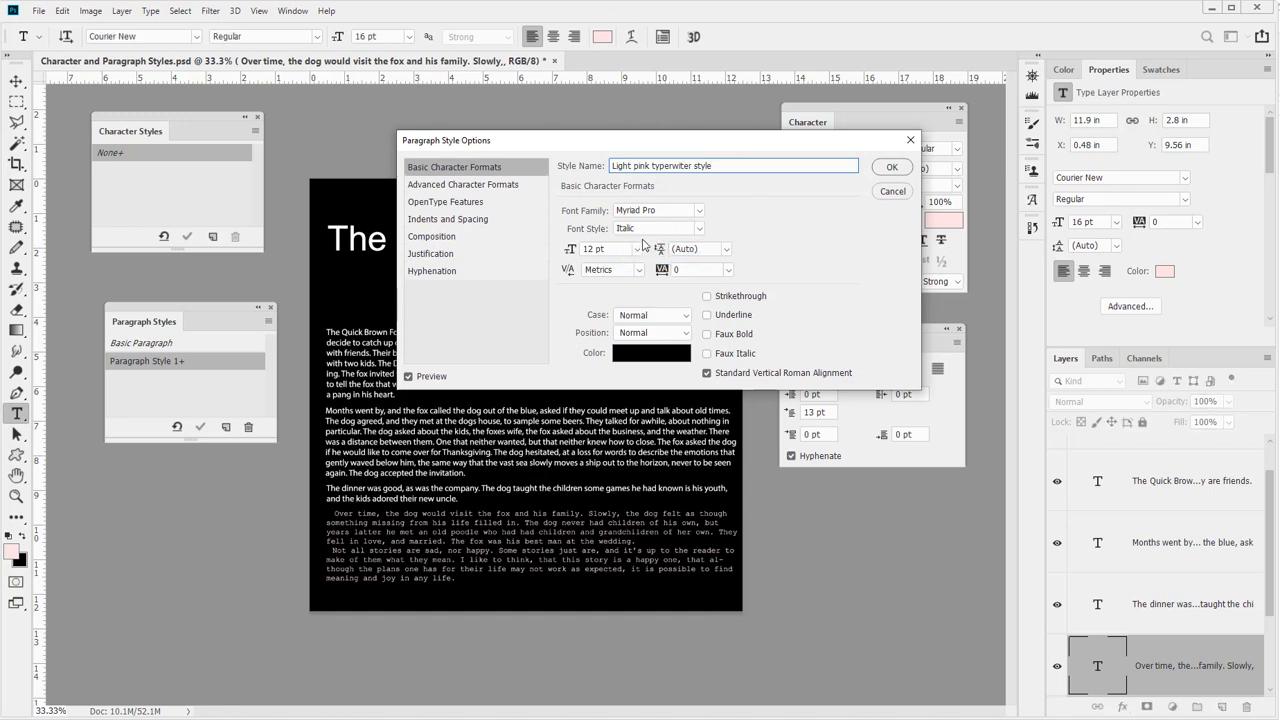
Review the paragraph style's advanced character, OpenType, indents and spacing, composition and justification settings
click(490, 187)
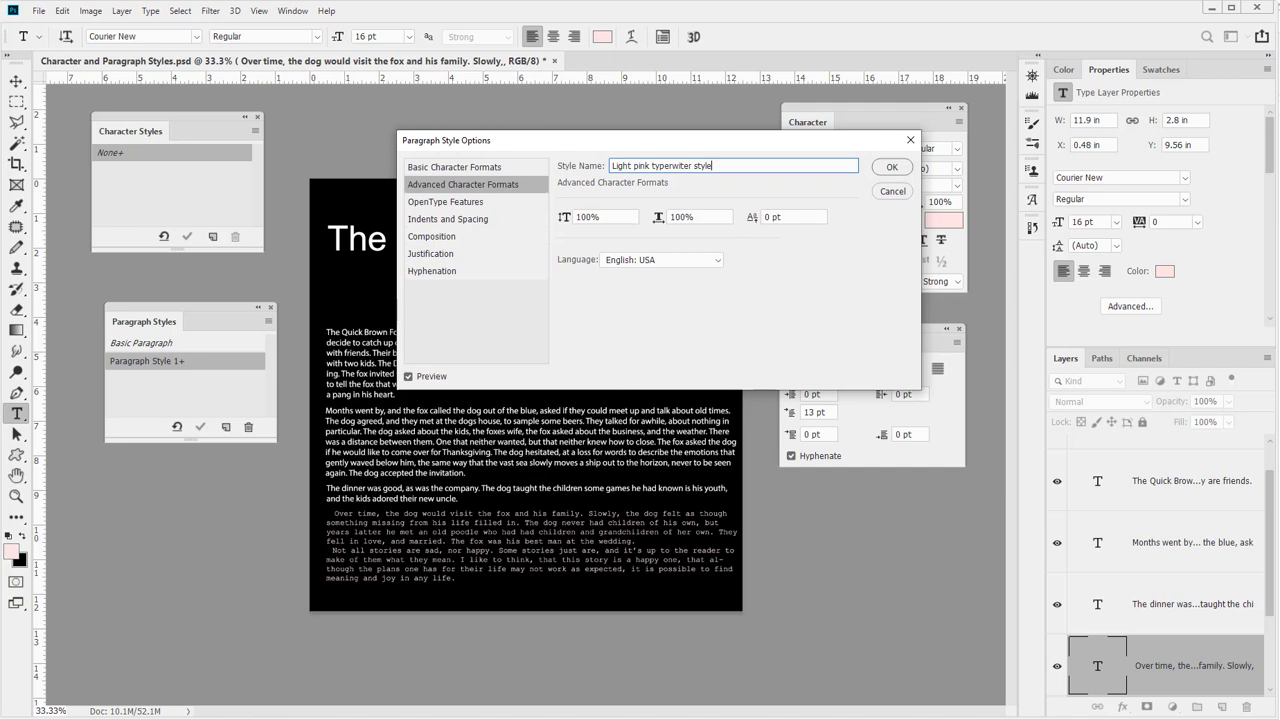
key(ctrl+a)
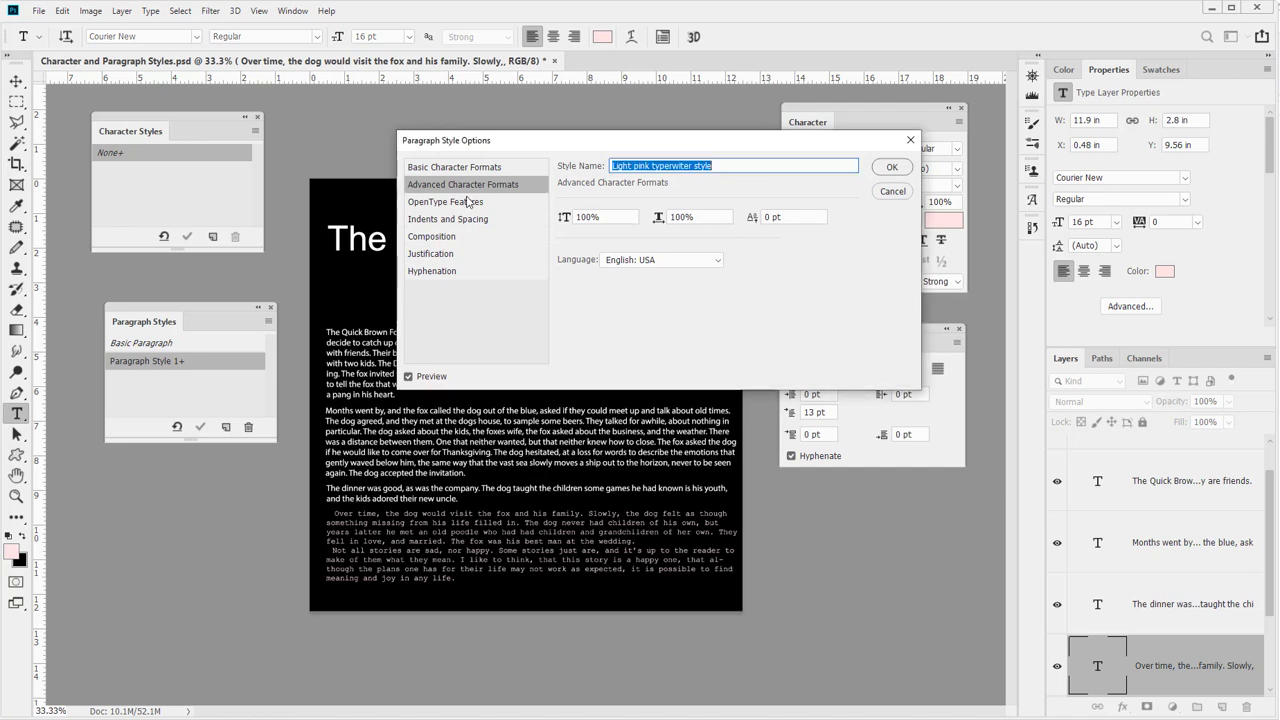
click(466, 203)
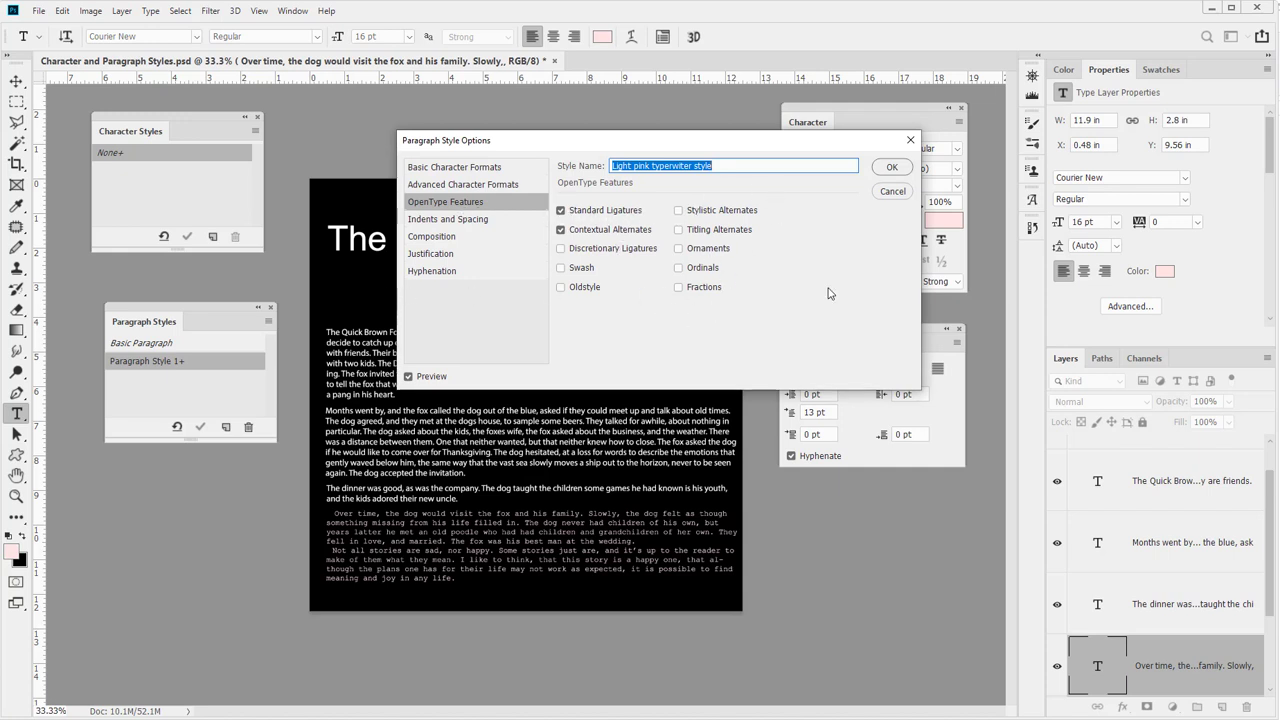
click(470, 220)
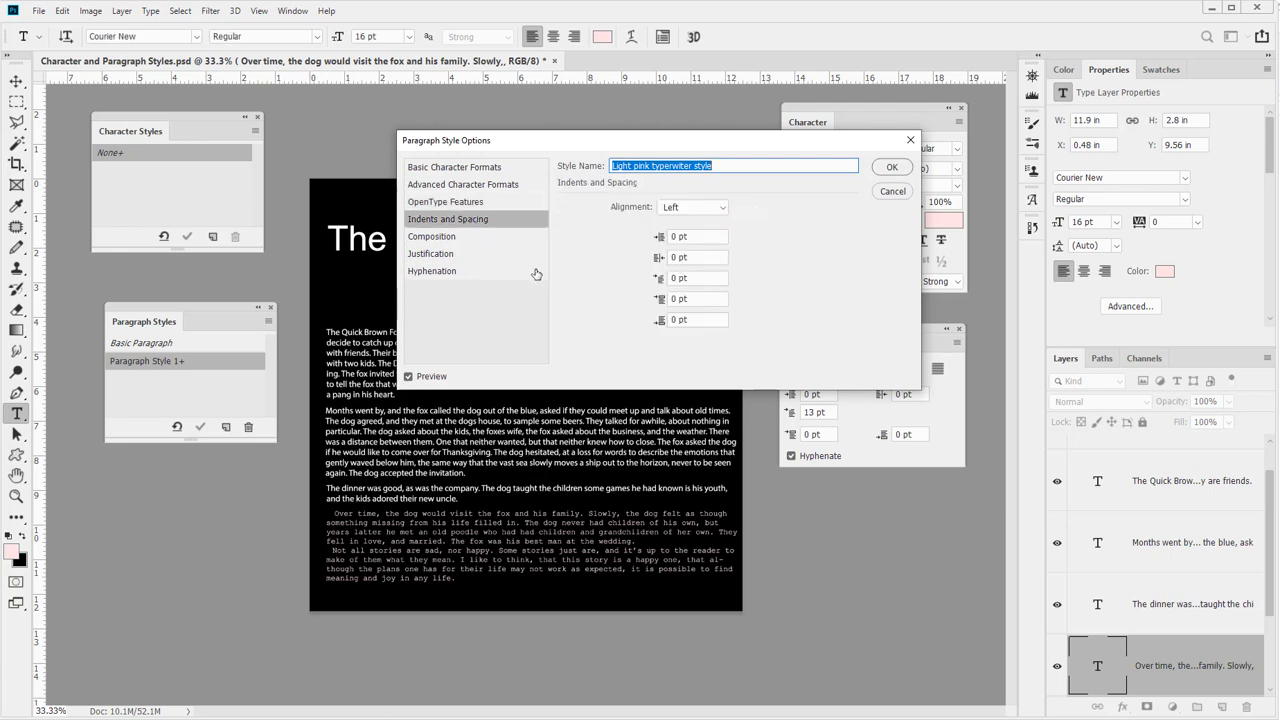
click(424, 237)
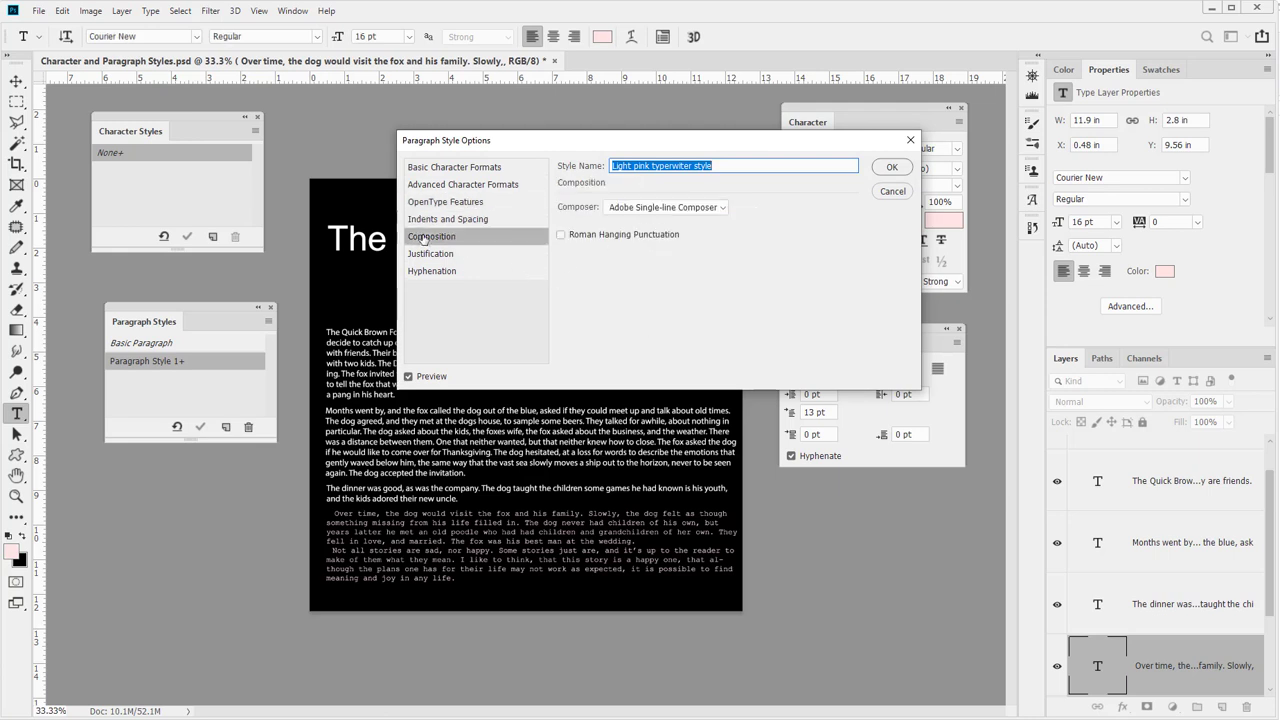
click(715, 211)
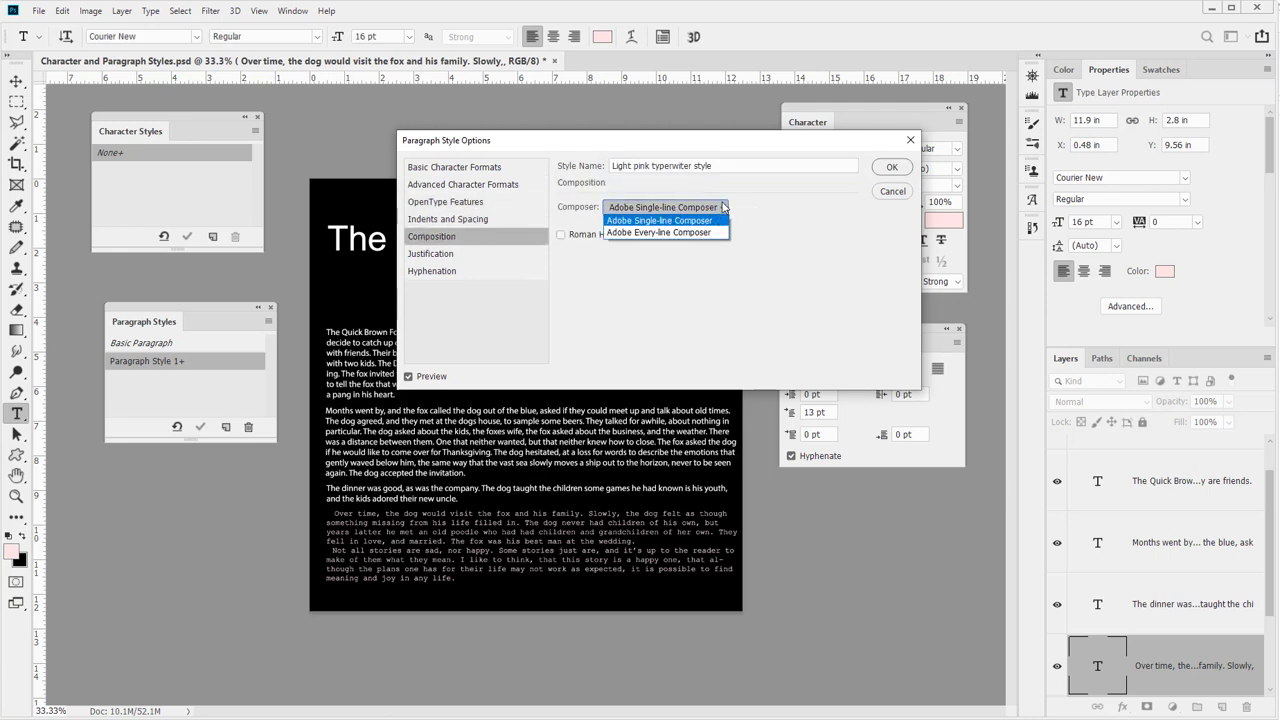
click(733, 207)
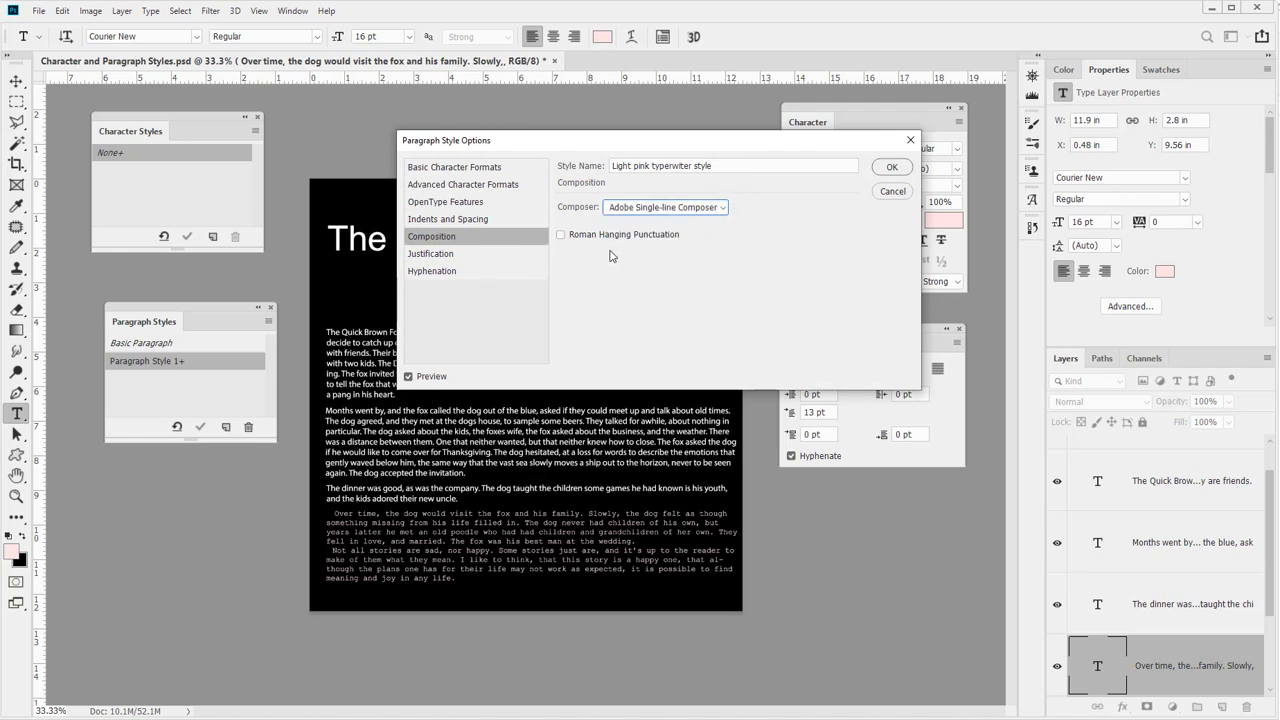
click(432, 255)
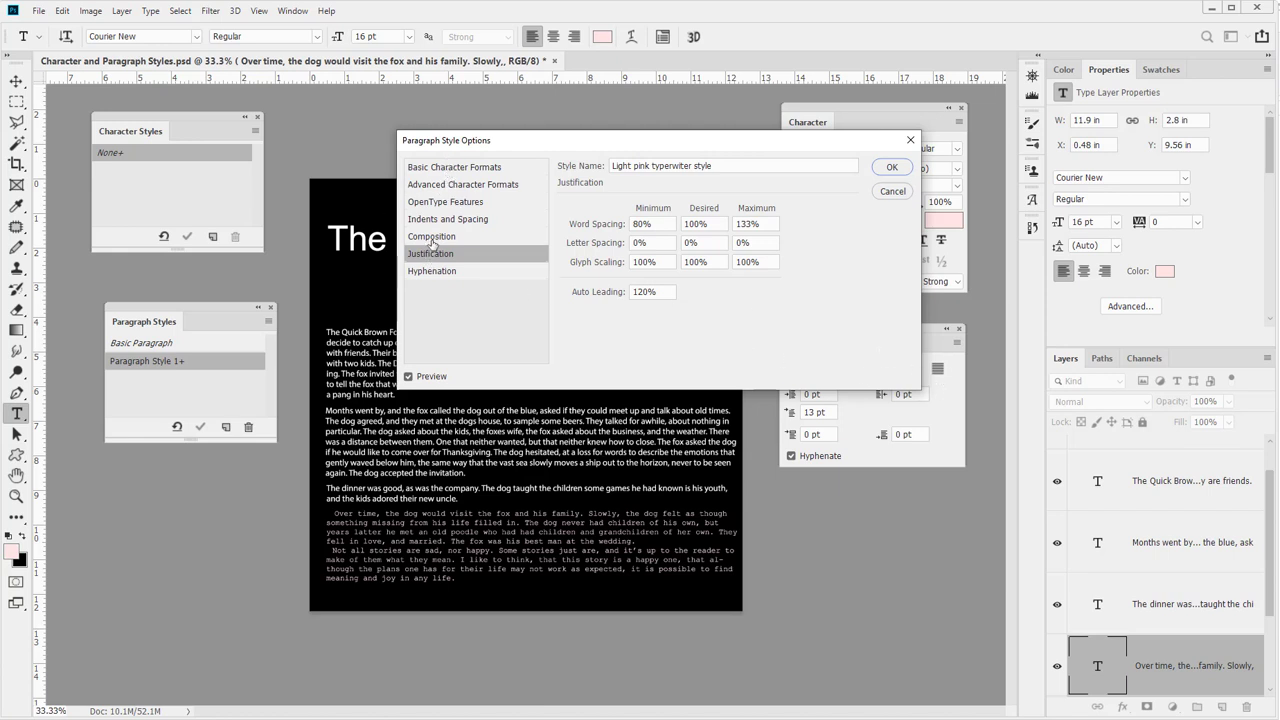
Turn off hyphenation in the new paragraph style and accept its options
click(433, 272)
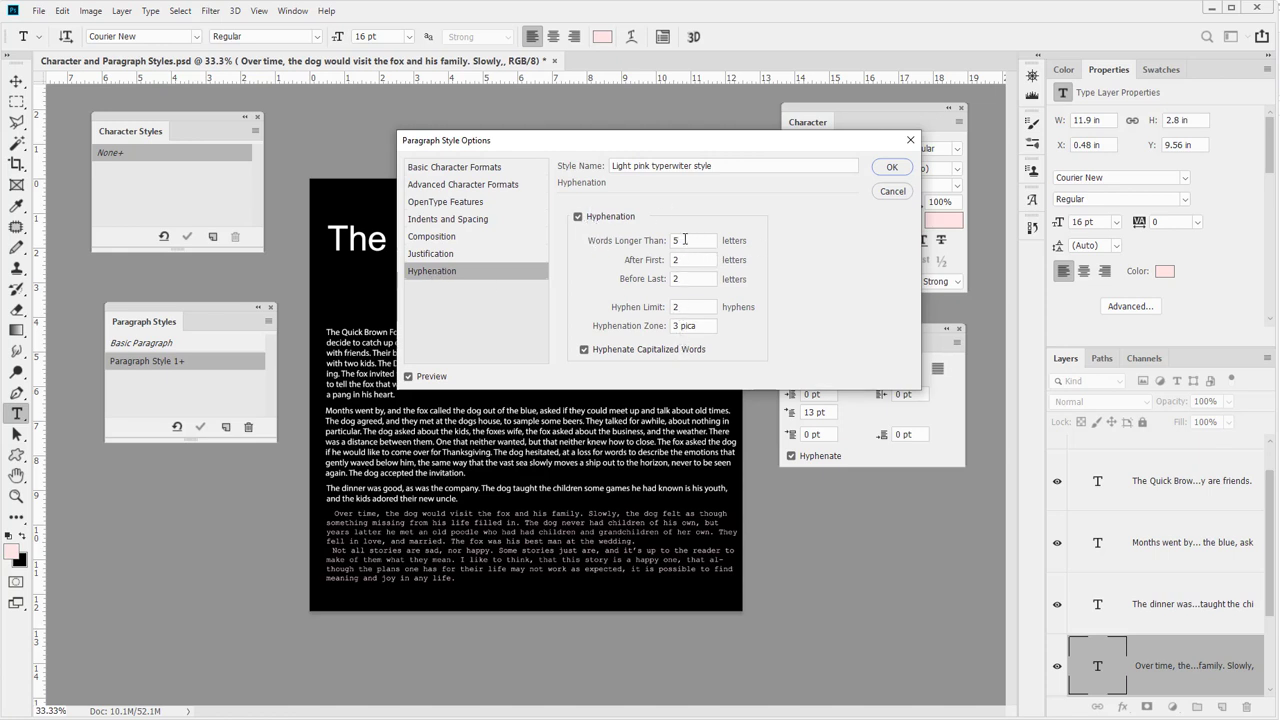
click(578, 217)
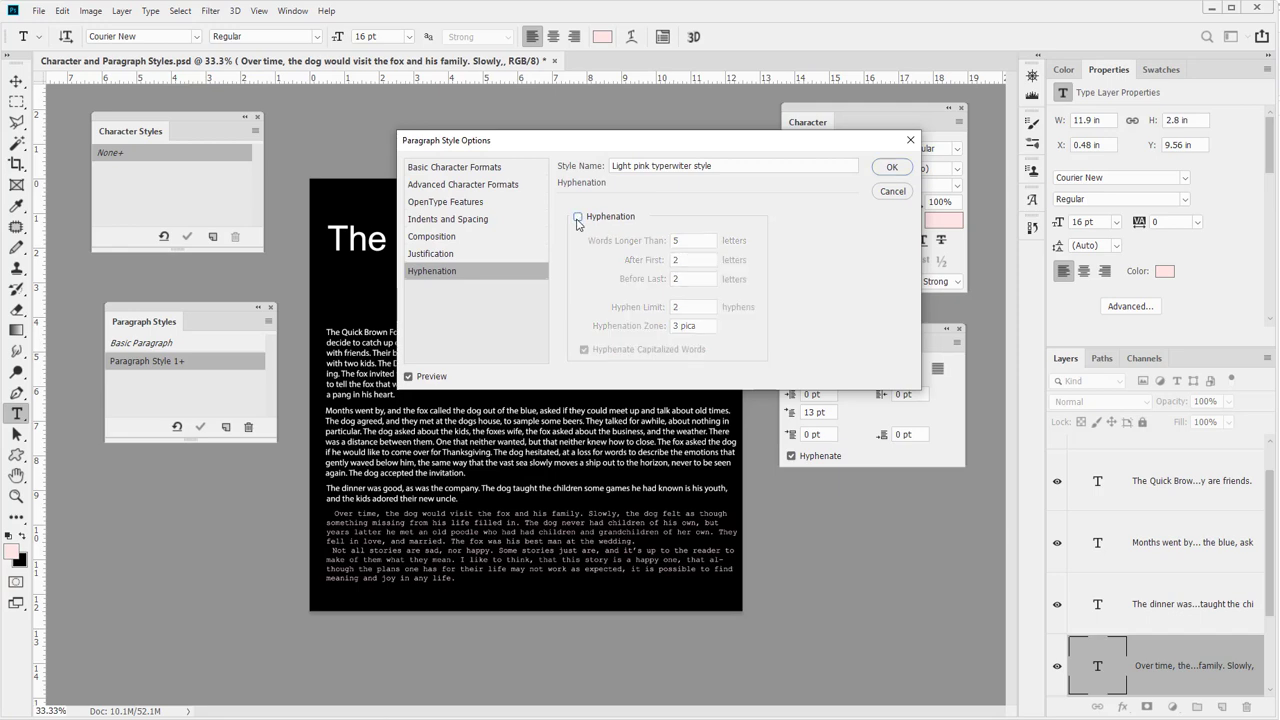
click(891, 167)
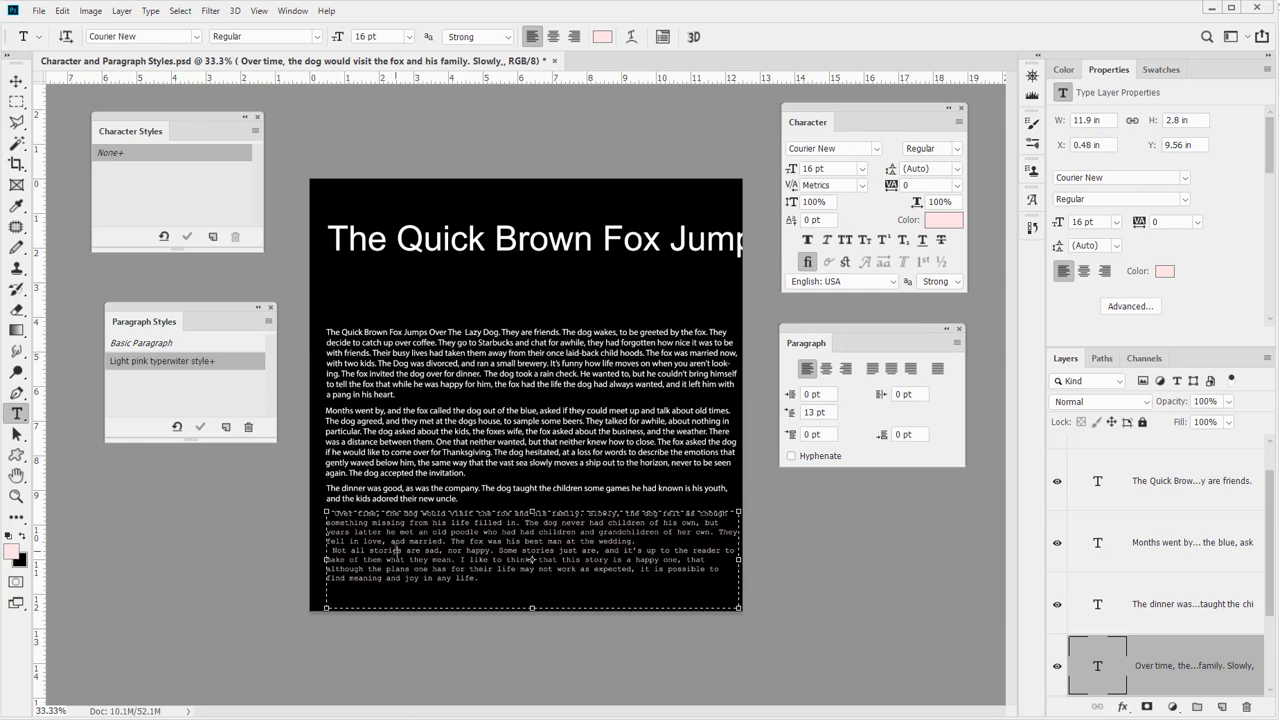
Make all text in the bottom text block italic and redefine the "Light pink typerwiter style" from it
click(383, 532)
key(ctrl+a)
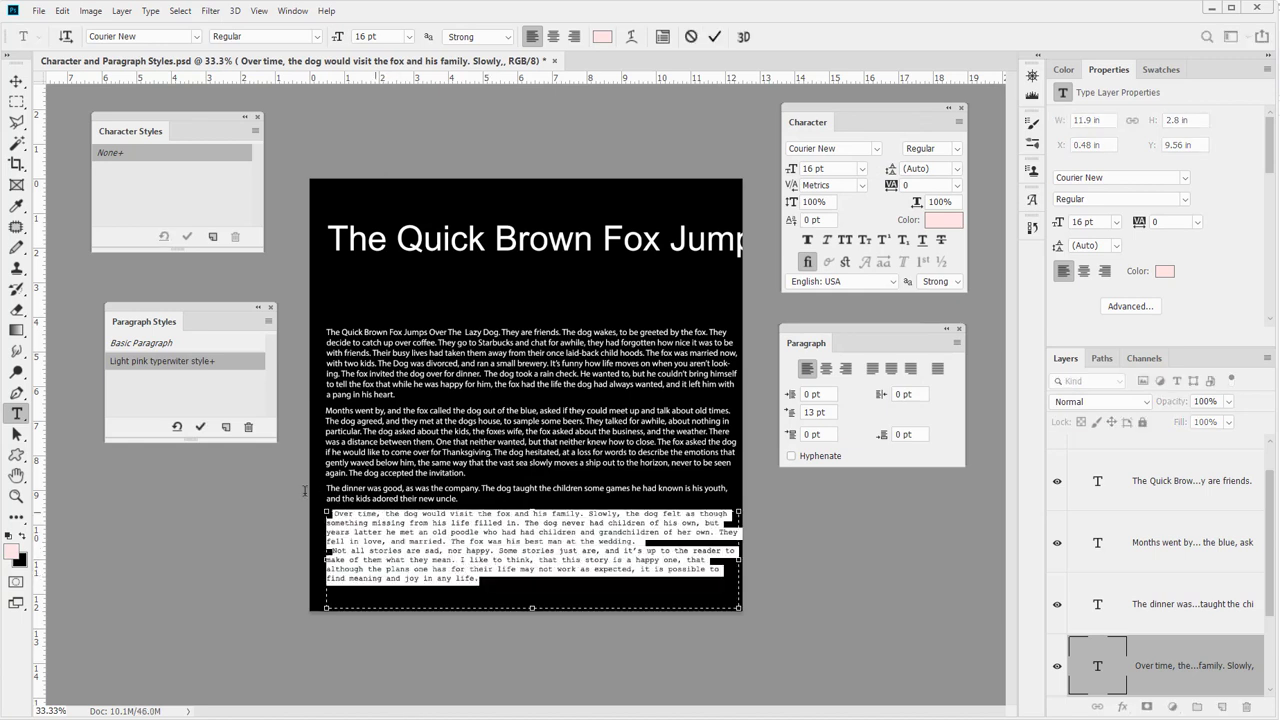
click(290, 36)
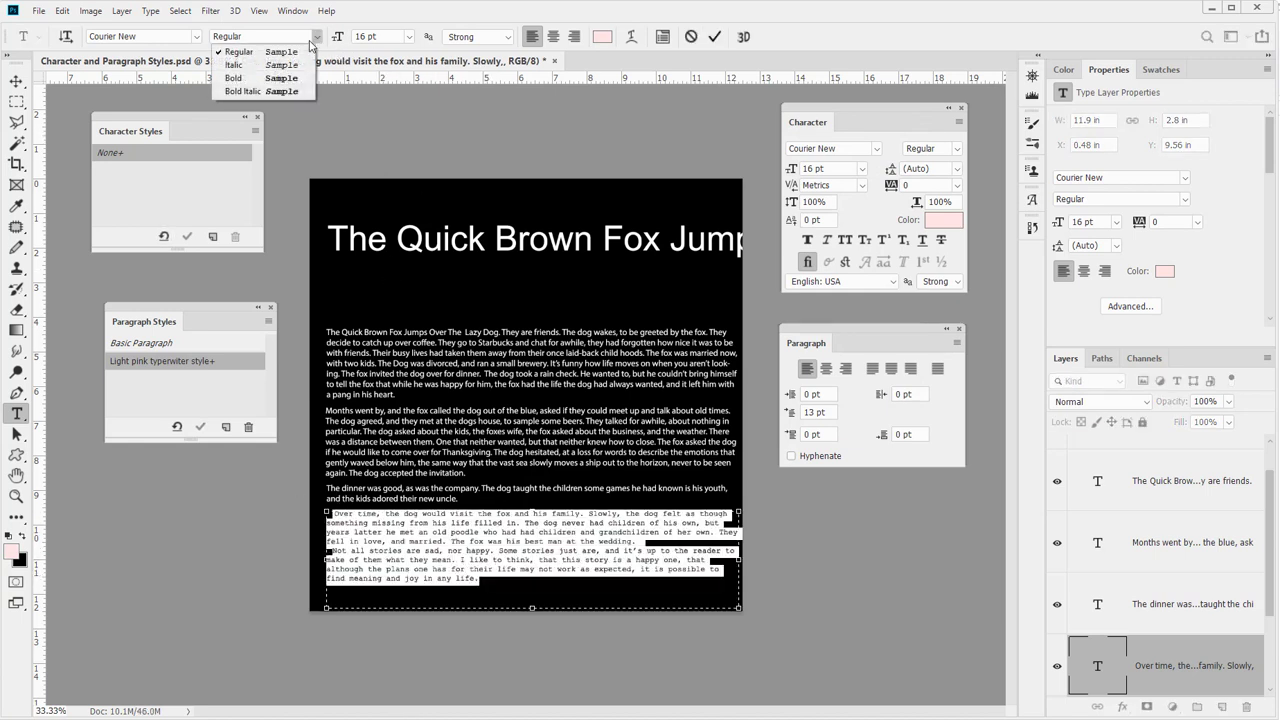
click(288, 65)
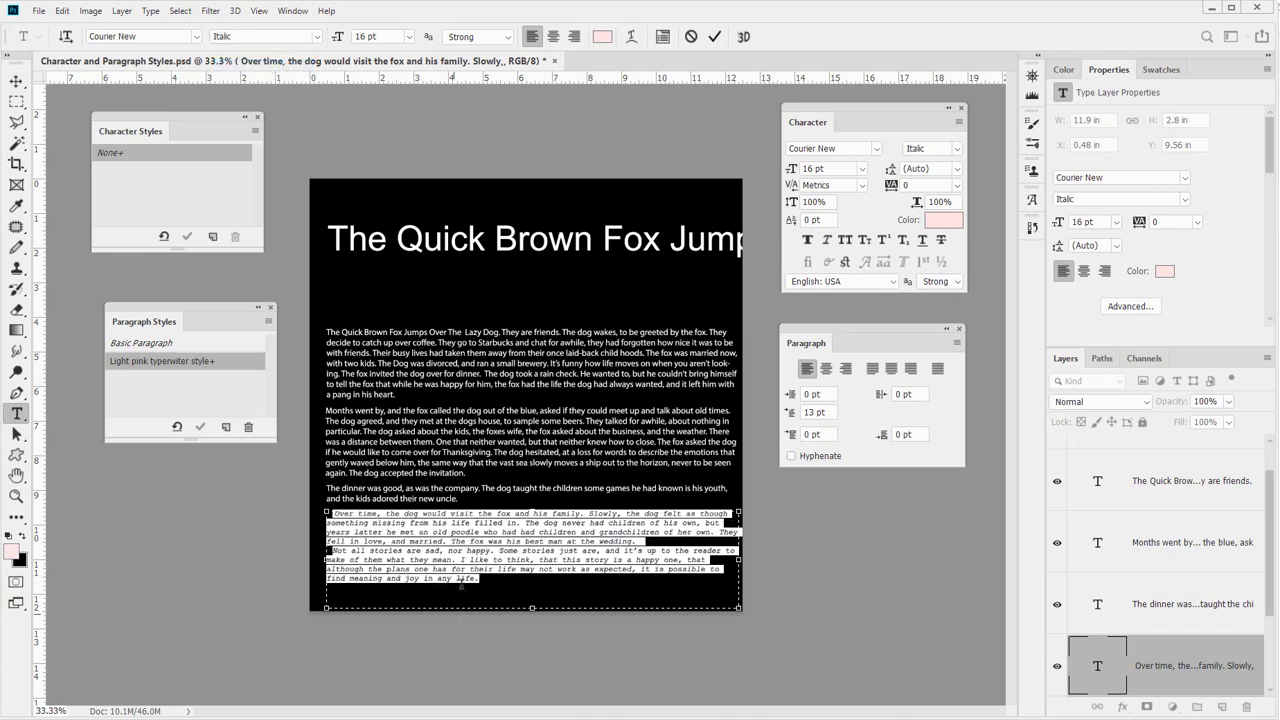
click(491, 580)
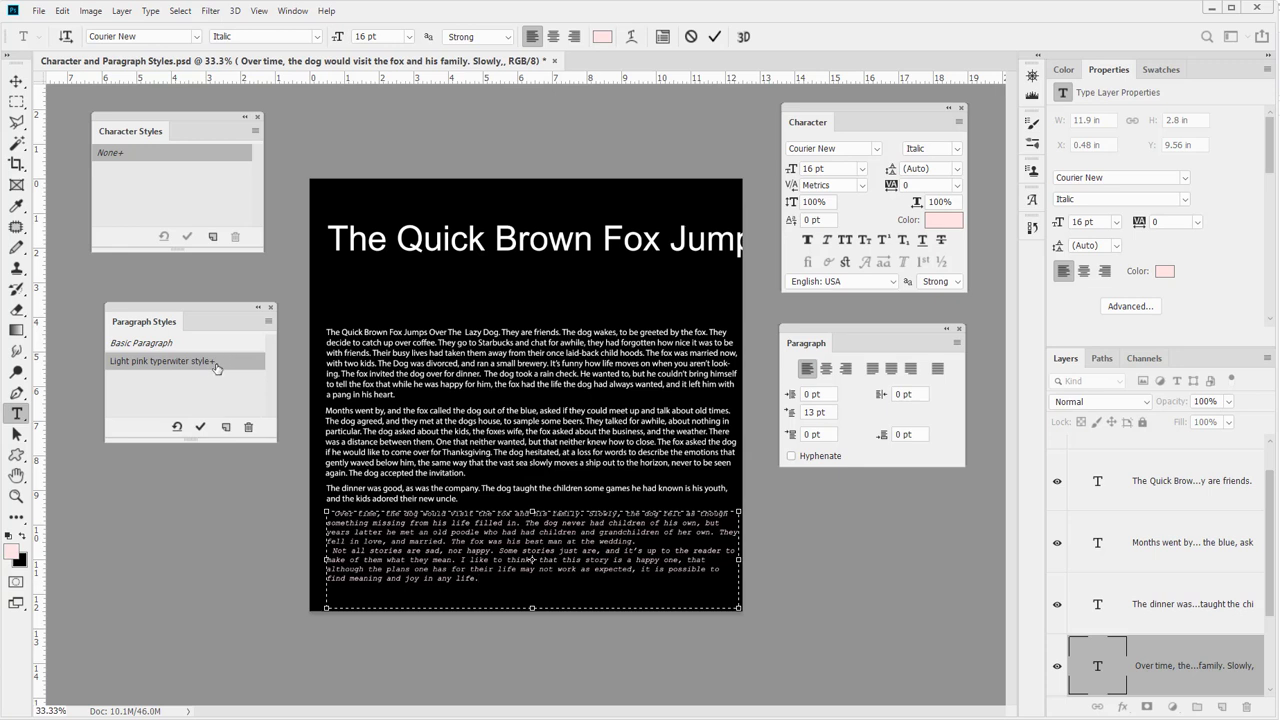
click(200, 427)
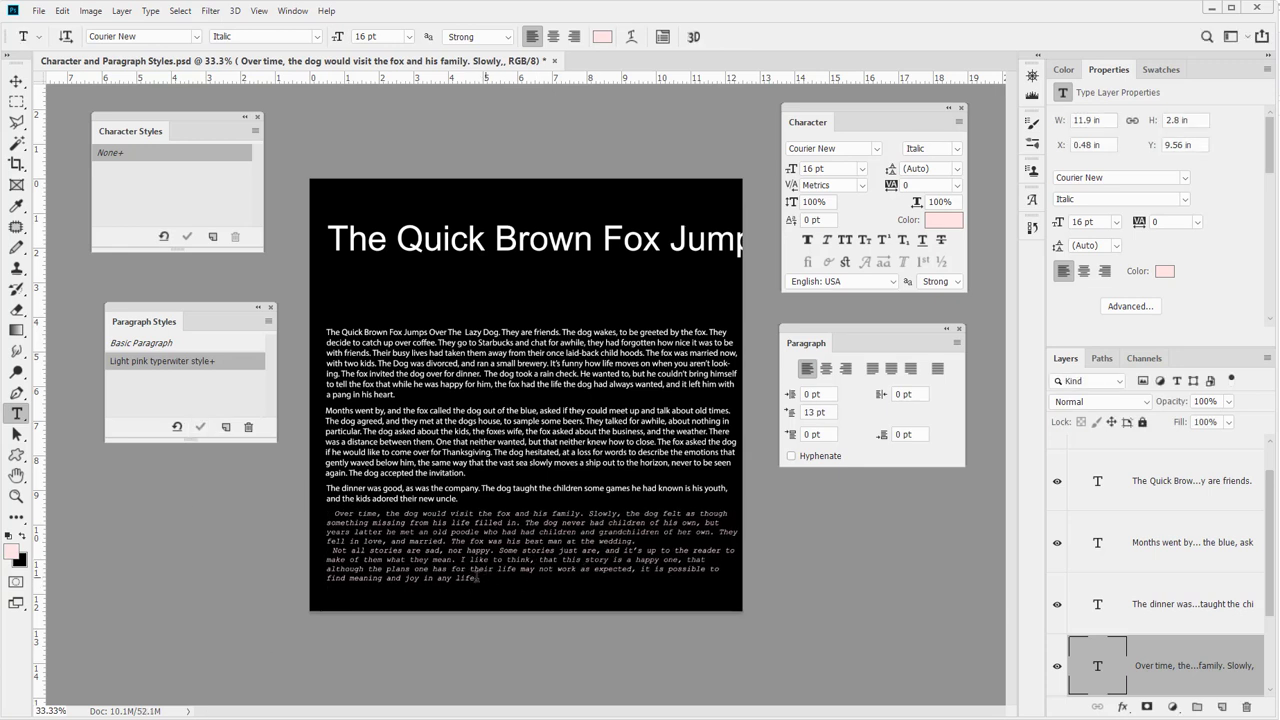
mouse_move(477, 578)
mouse_down()
mouse_move(334, 510)
mouse_move(494, 568)
mouse_up()
click(268, 321)
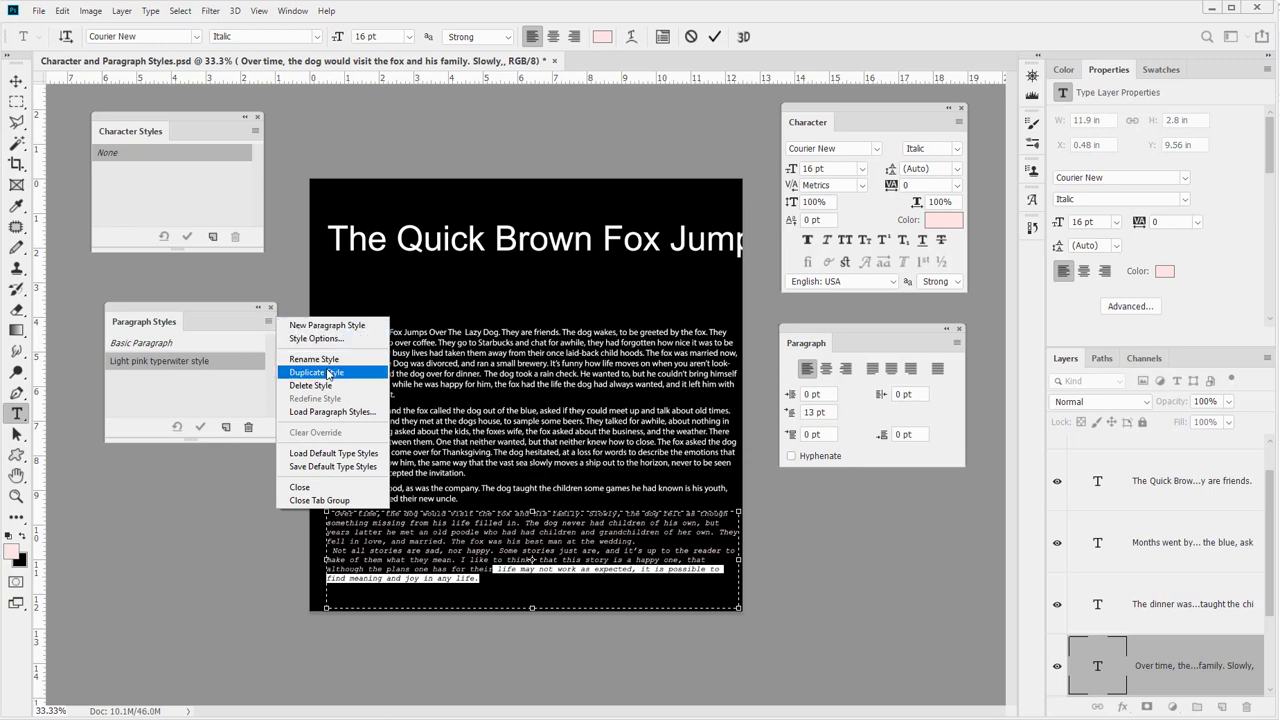
click(200, 374)
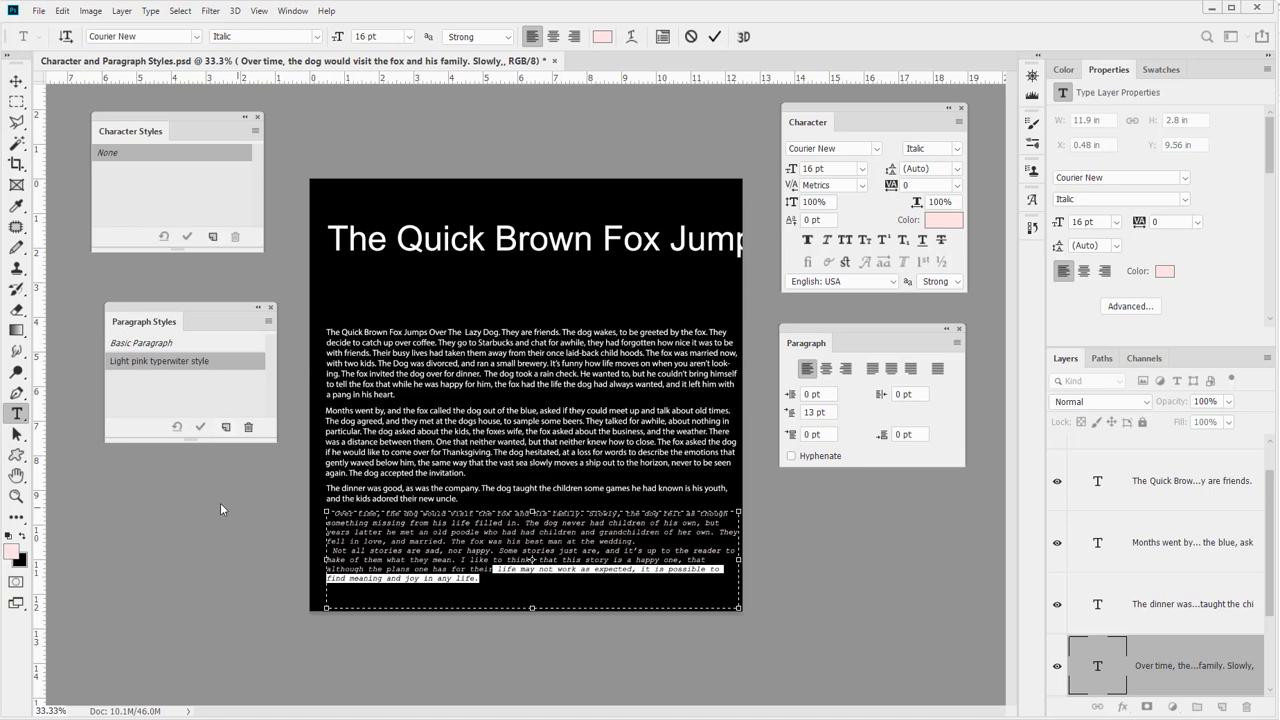
click(269, 321)
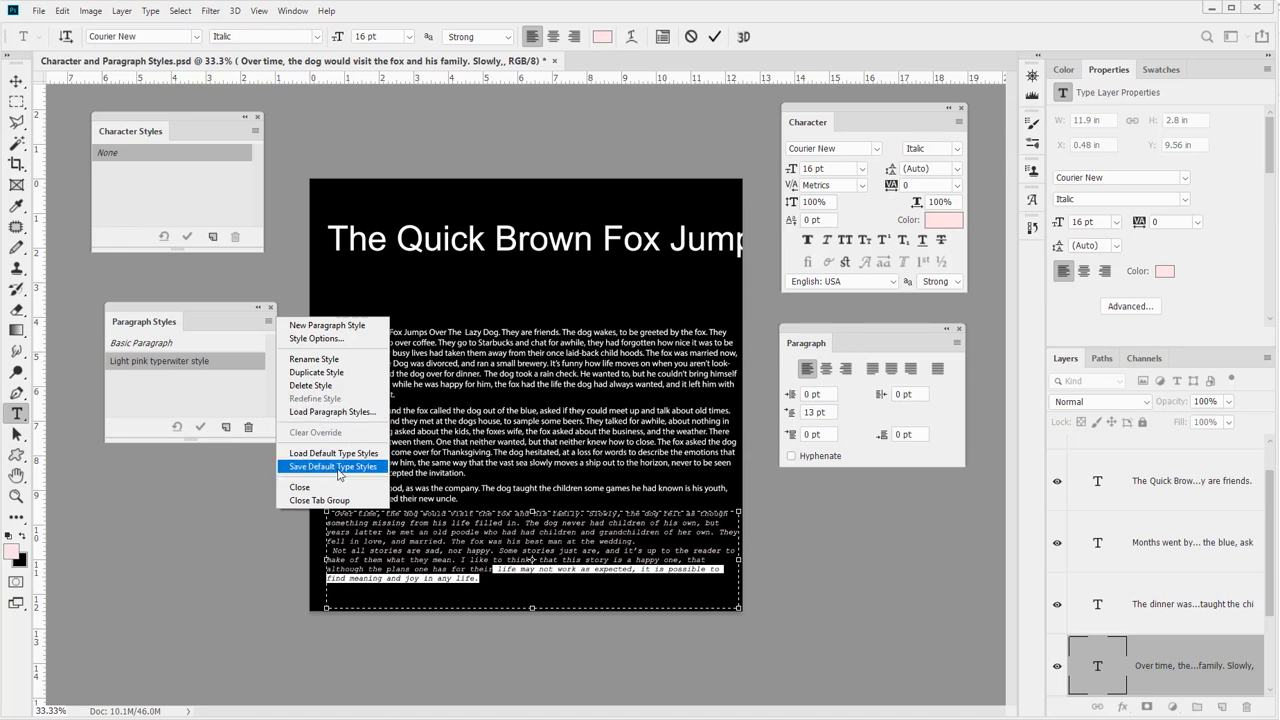
click(177, 395)
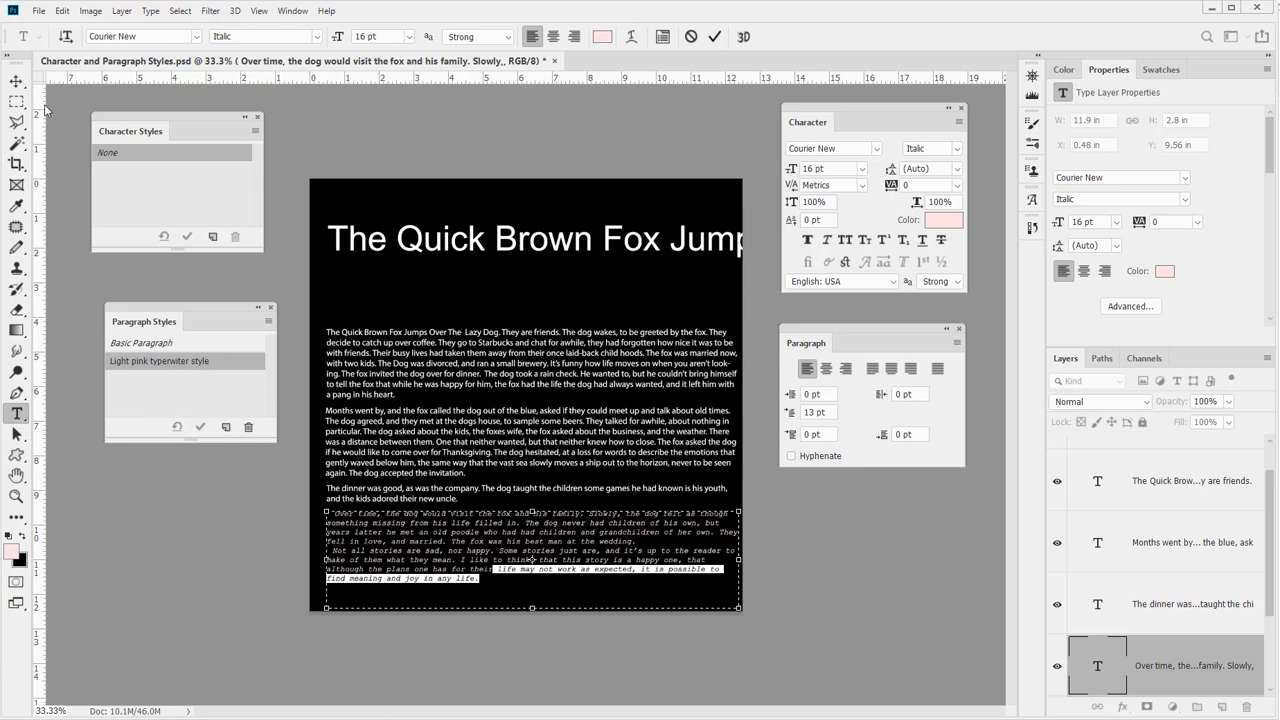
Apply the "Light pink typerwiter style" to the text block starting "Months went by" and commit the text edit
click(16, 80)
click(16, 101)
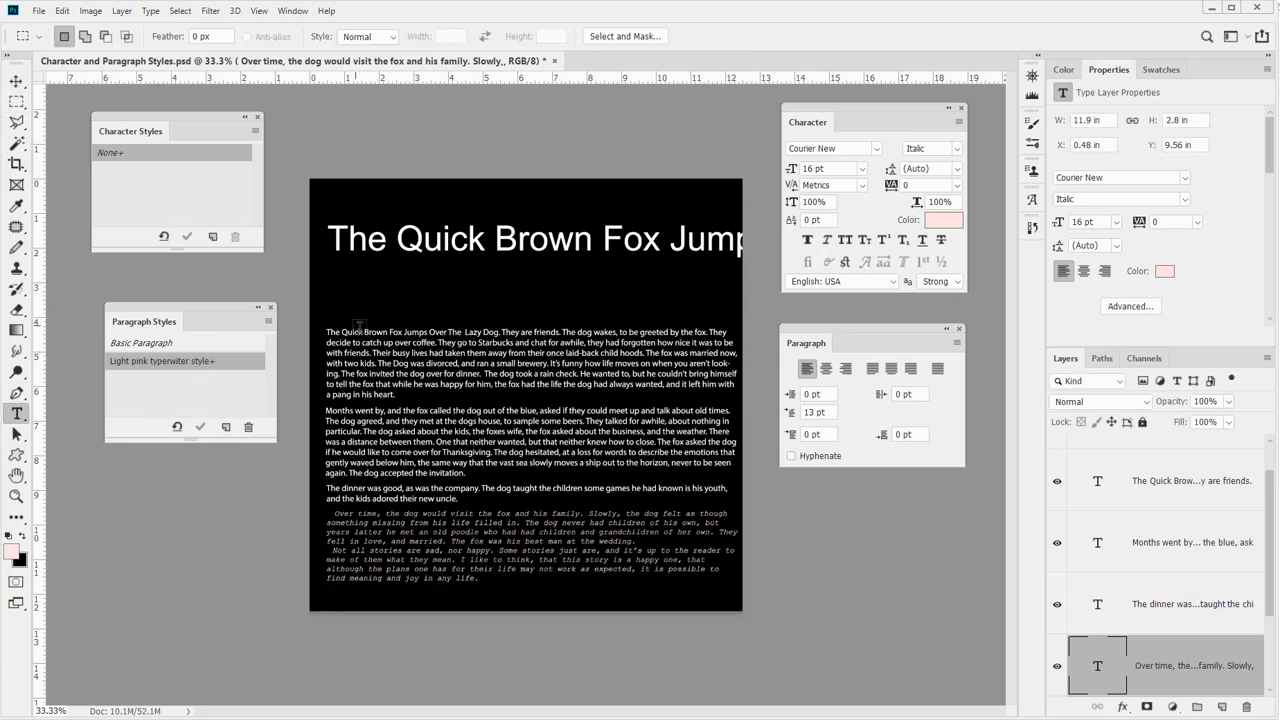
key(t)
click(436, 420)
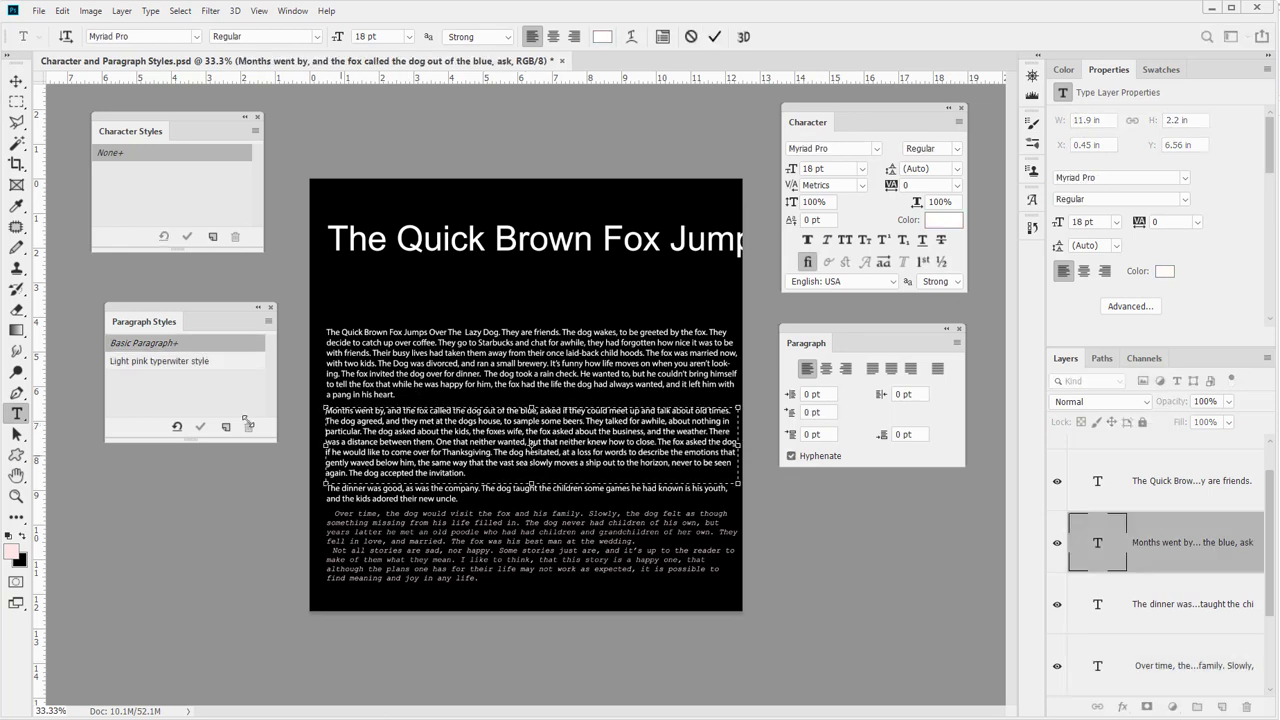
click(152, 361)
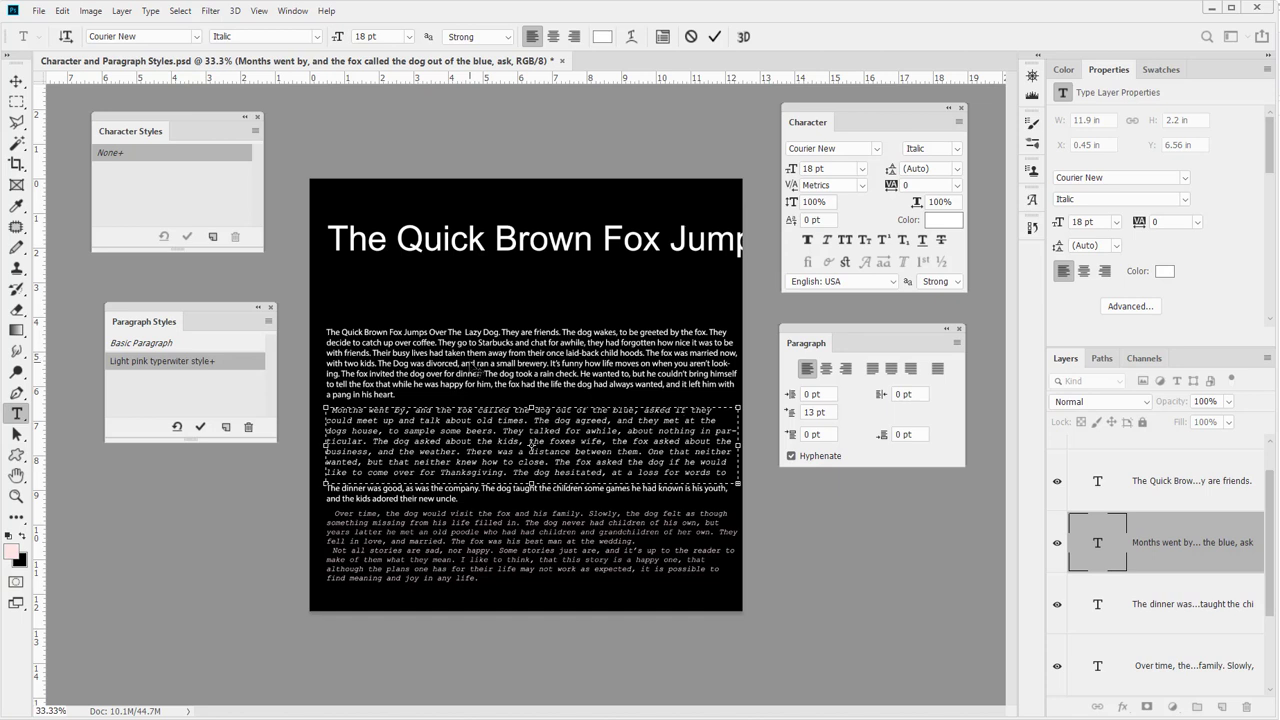
key(ctrl+Return)
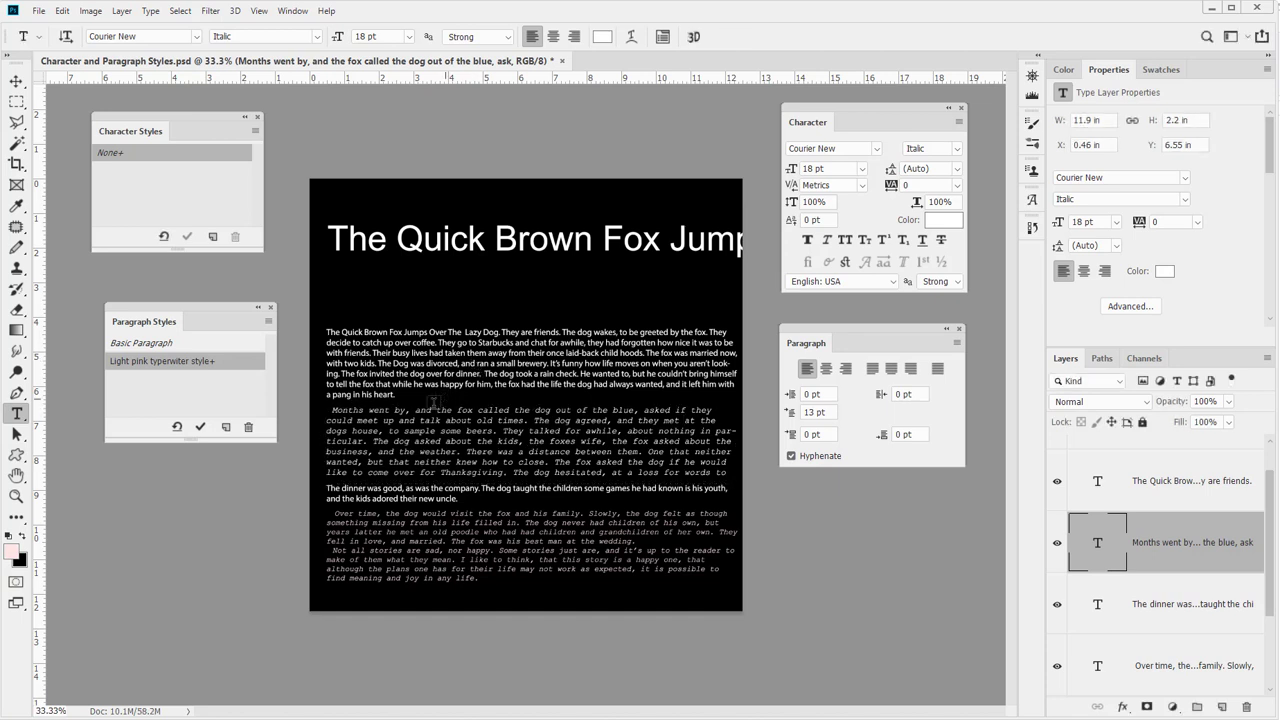
Make the "Months went by" text bold and redefine the "Light pink typerwiter style" from it
drag(337, 410, 756, 492)
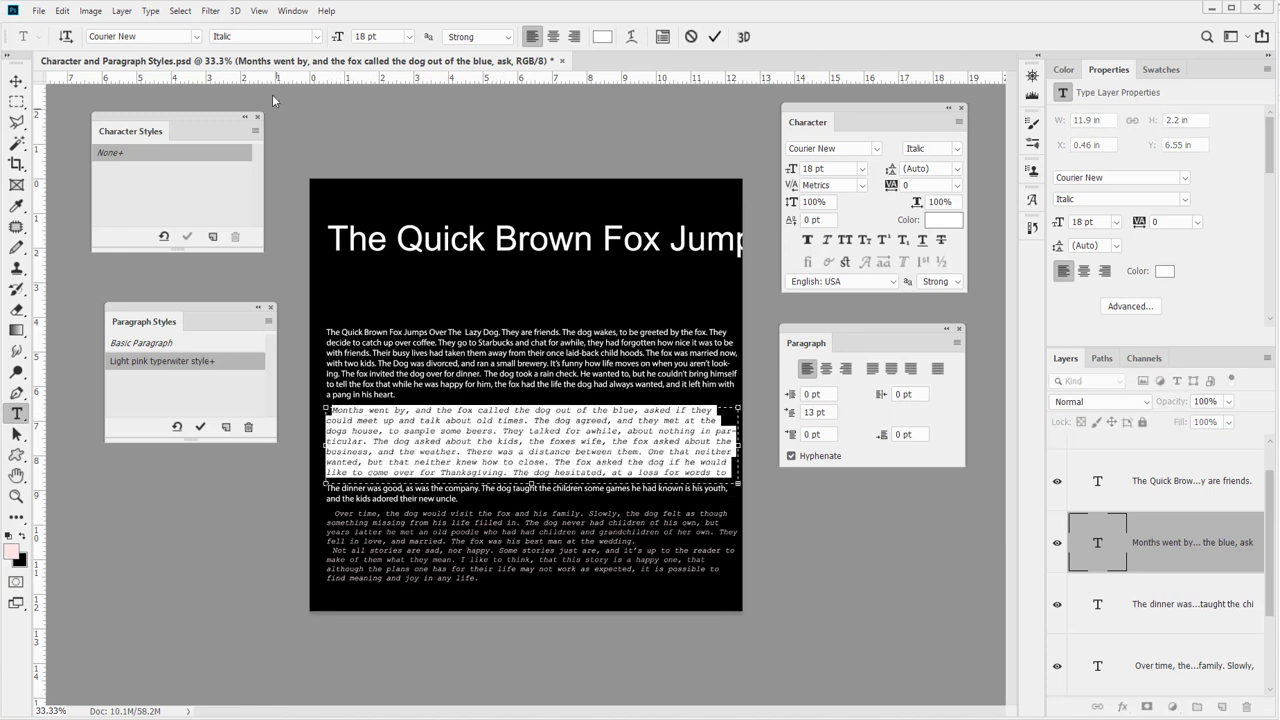
click(317, 37)
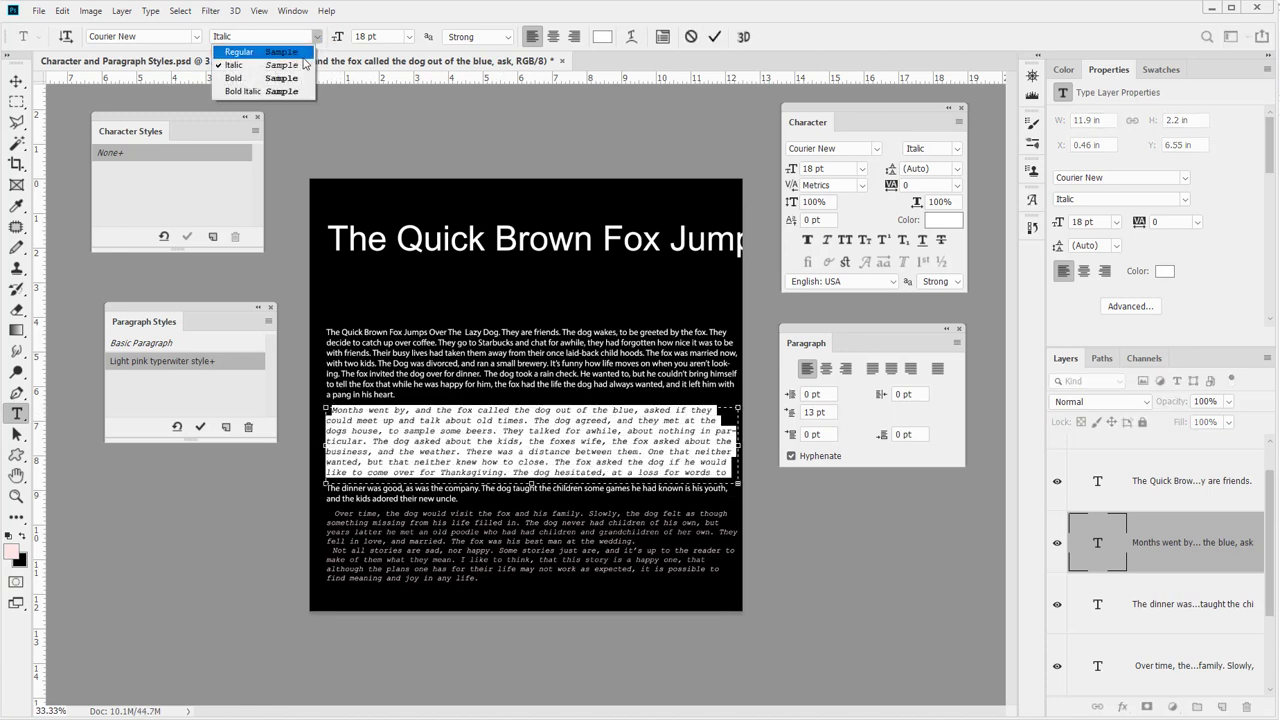
click(280, 78)
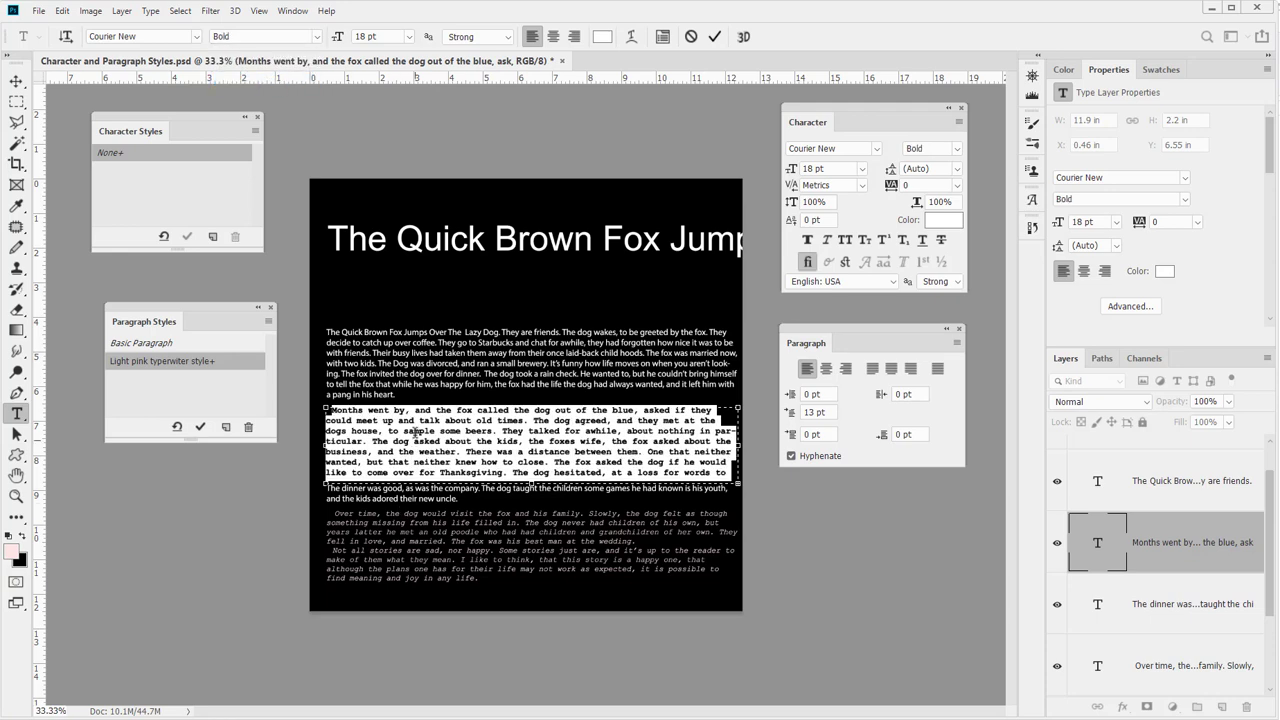
click(532, 446)
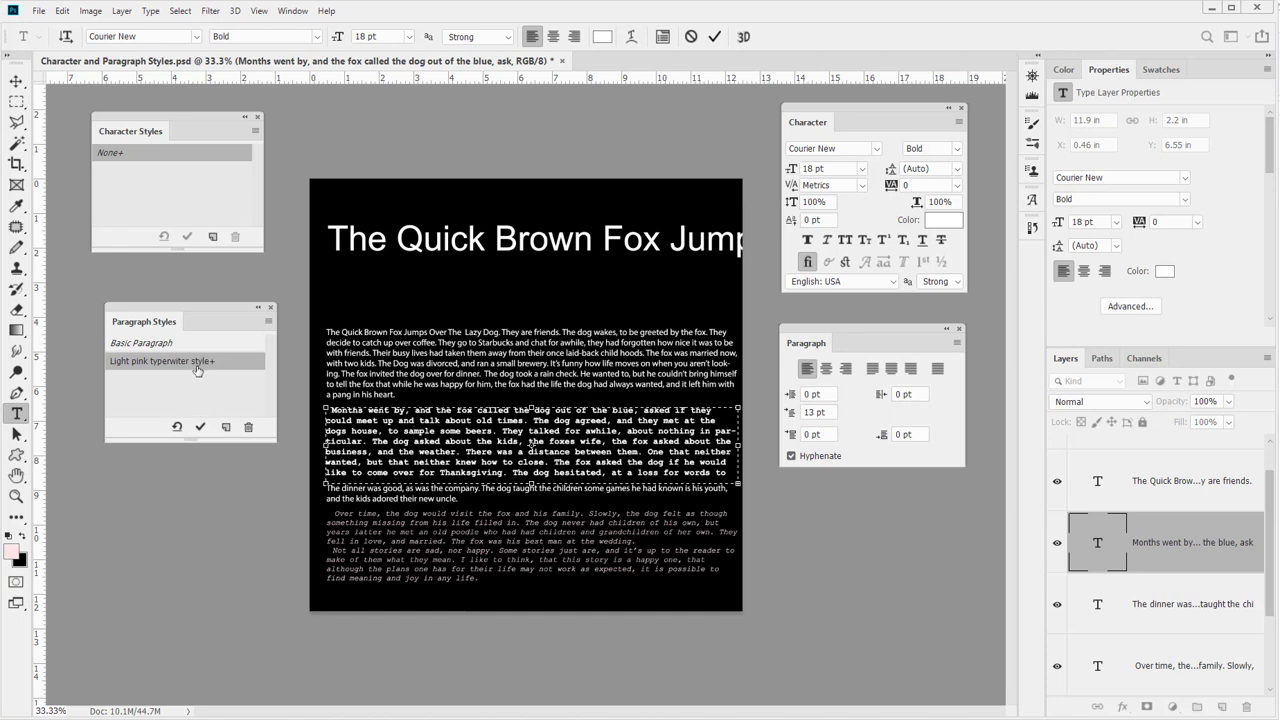
click(201, 429)
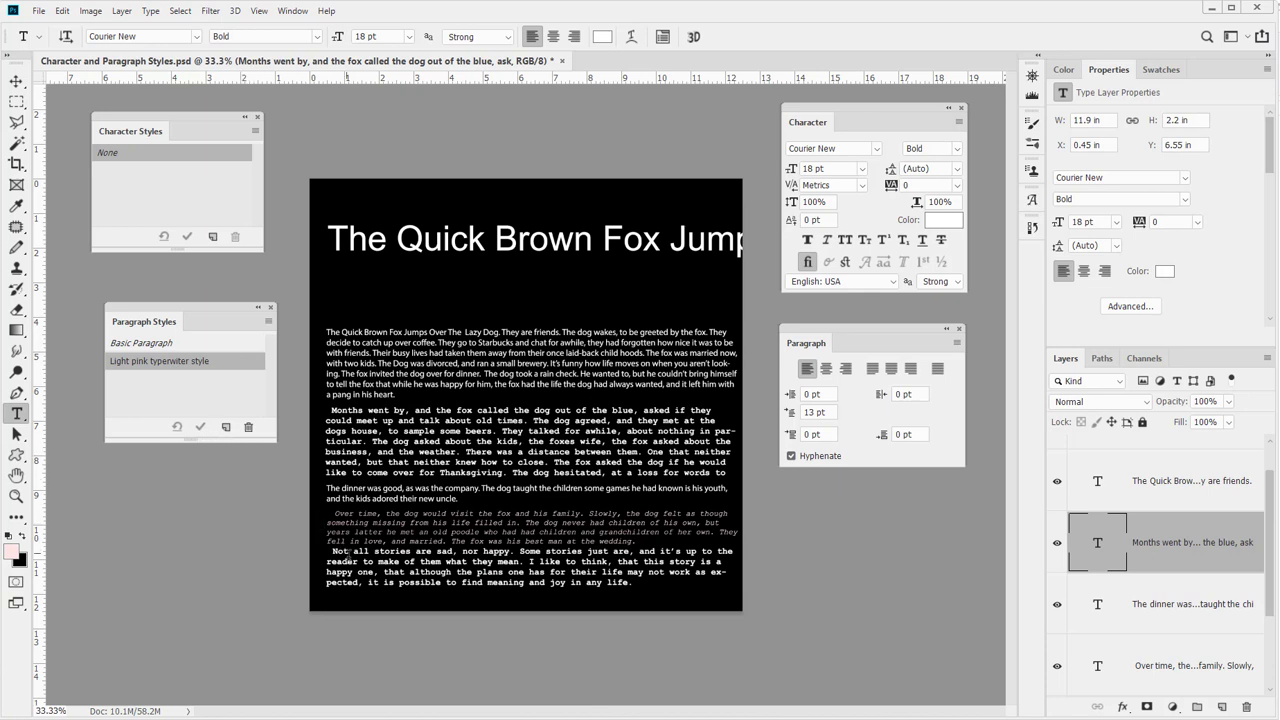
Try swapping the foreground and background colors on the "Months went by" text, undo it and leave text editing
click(349, 441)
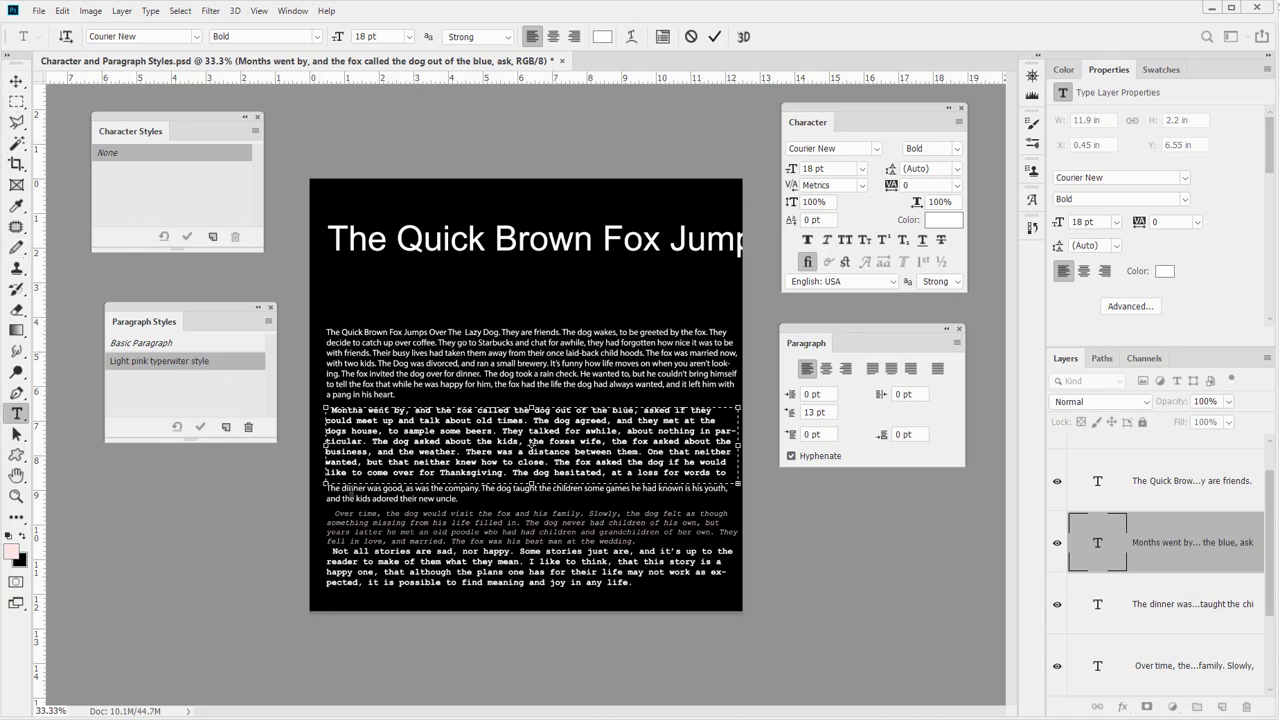
click(23, 537)
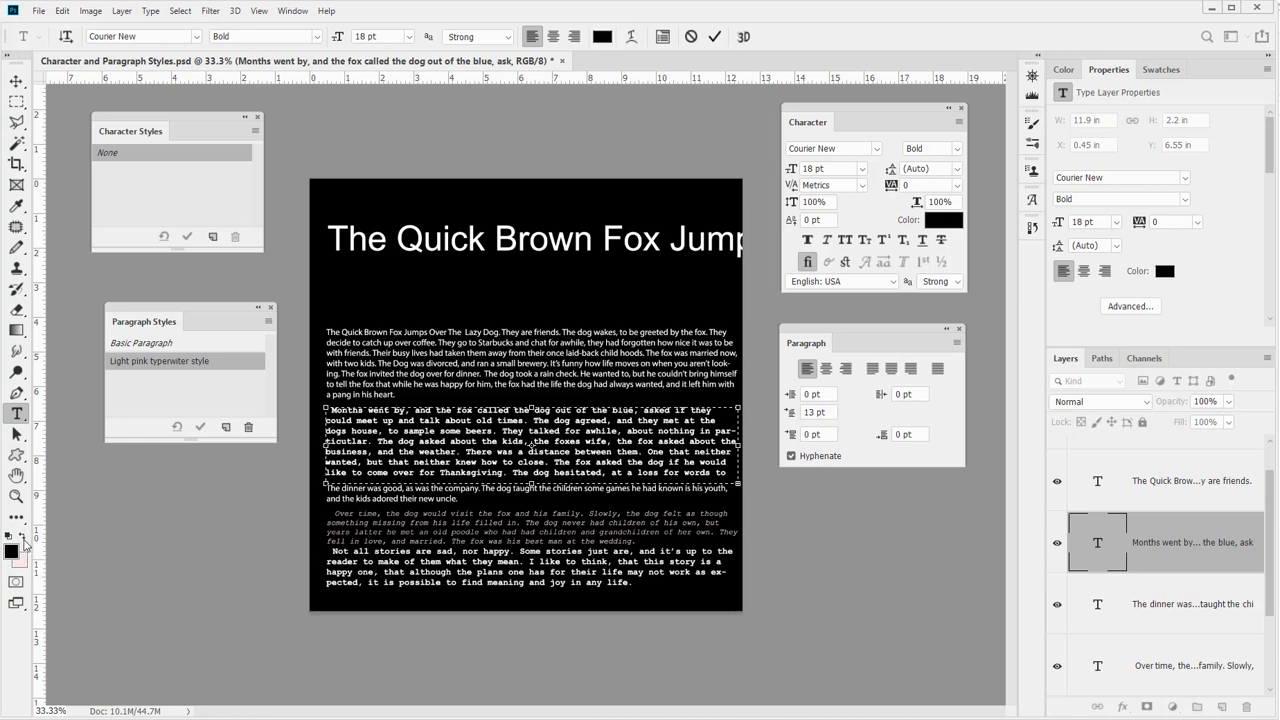
key(ctrl+z)
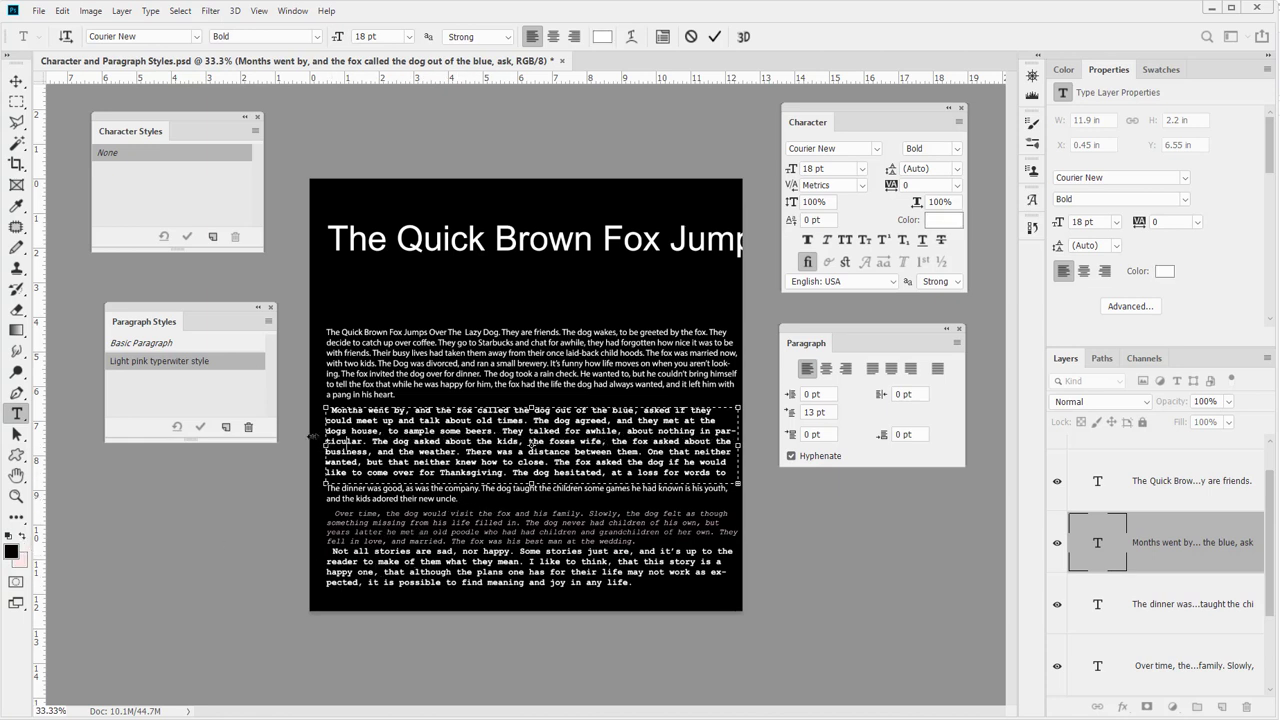
click(16, 82)
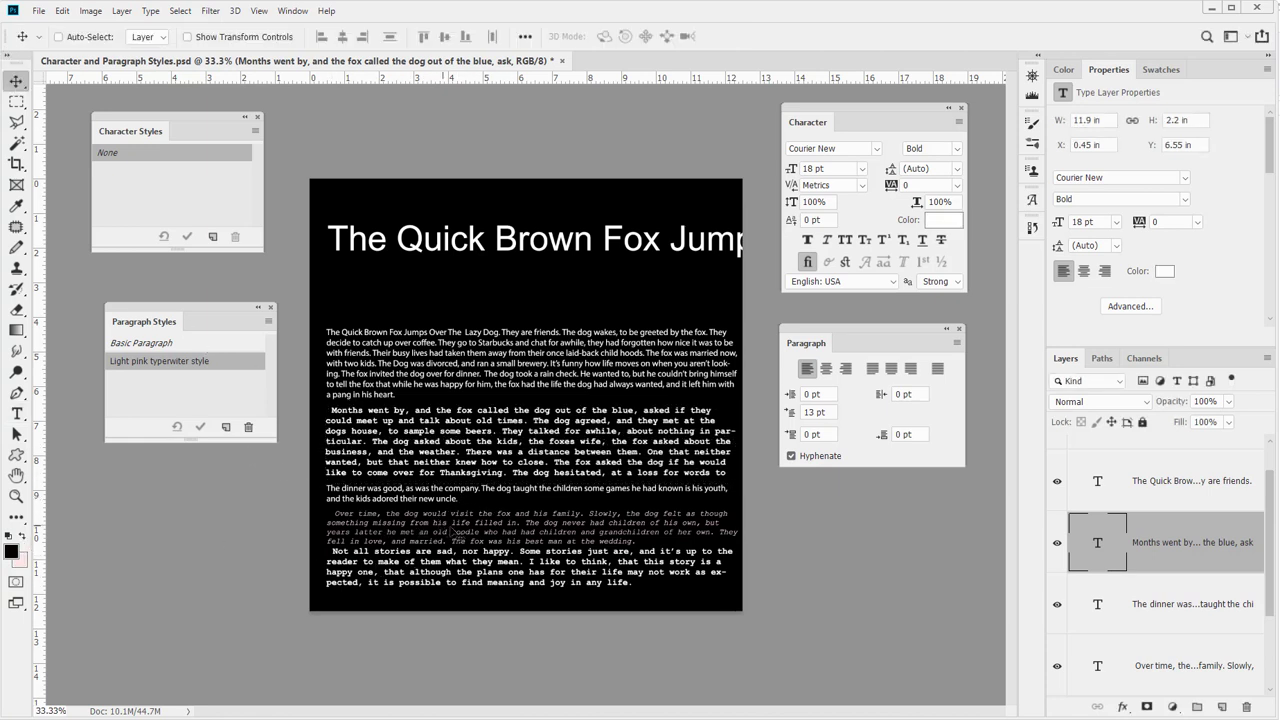
Set all text in the bottom text block, starting "Over time", to Arial Italic
key(t)
click(531, 561)
key(ctrl+a)
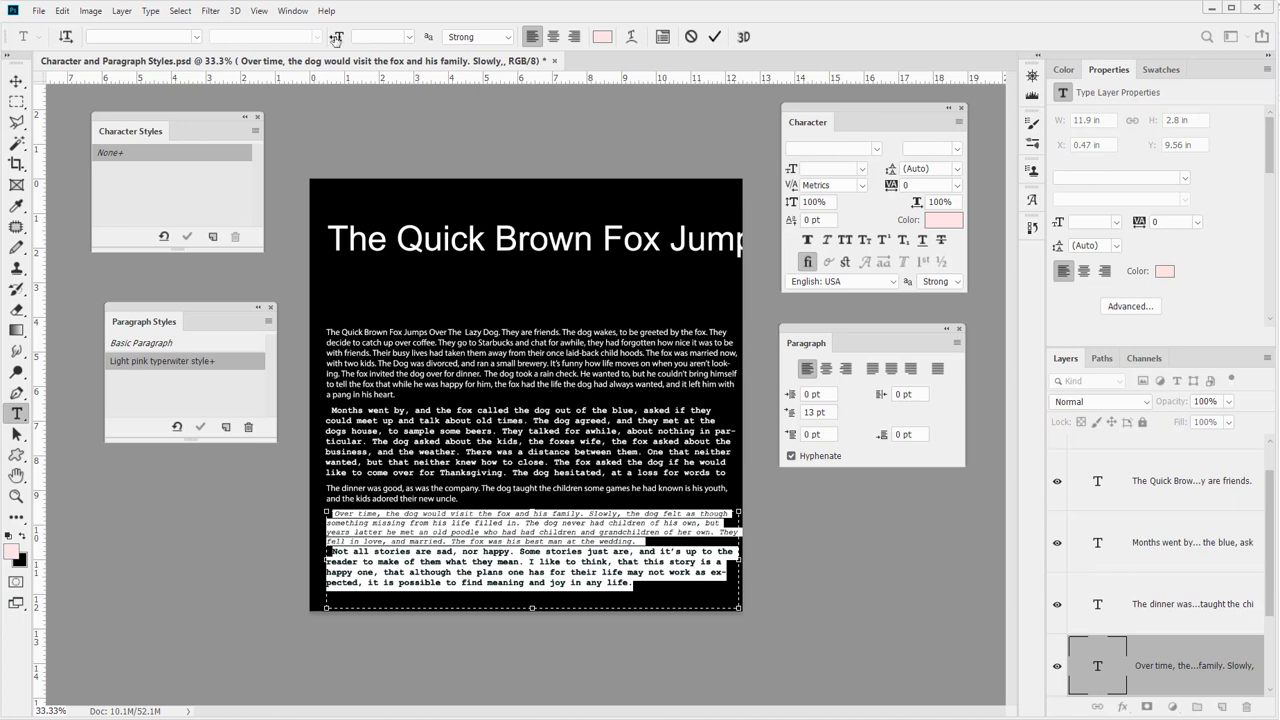
click(411, 38)
click(307, 39)
key(ctrl+Return)
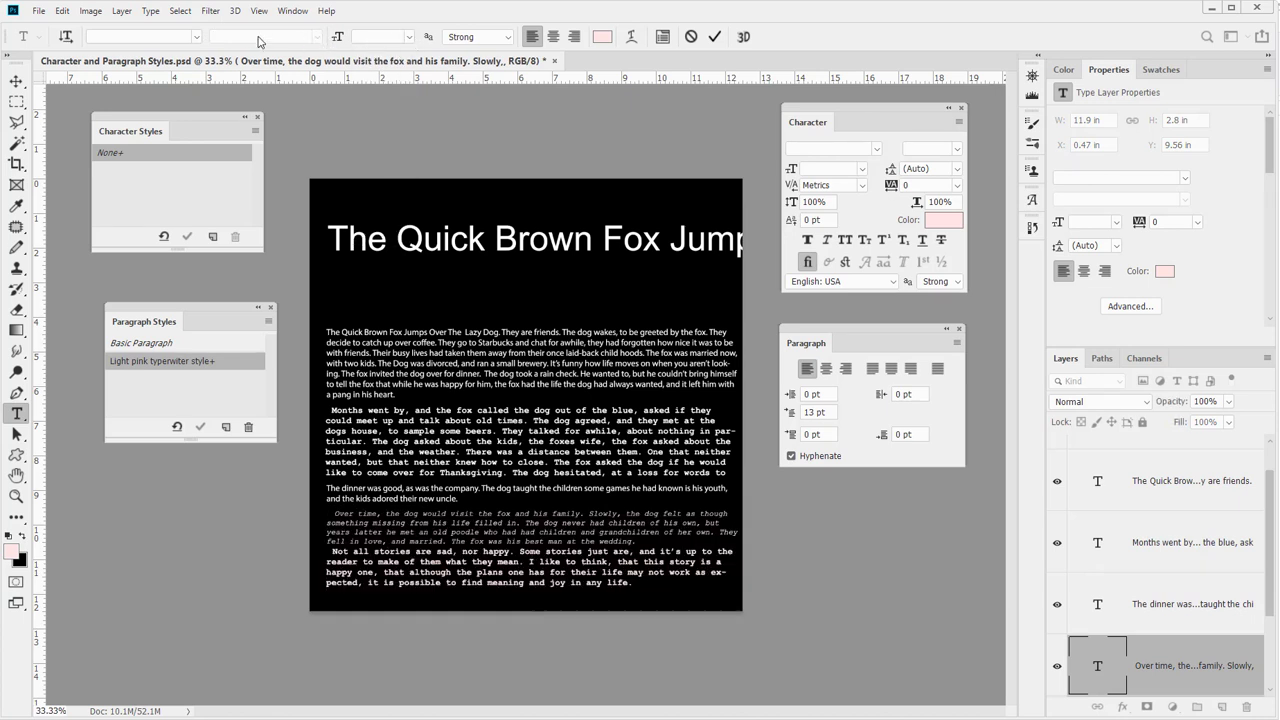
click(484, 560)
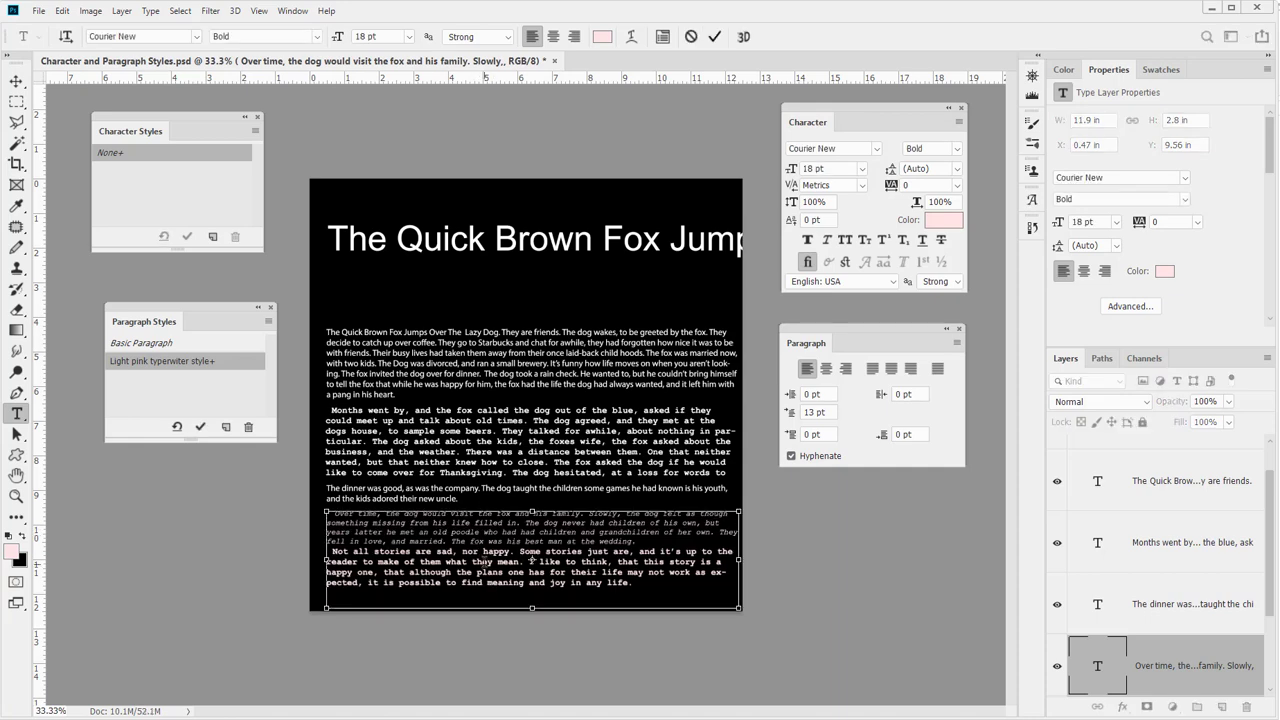
key(ctrl+a)
click(190, 36)
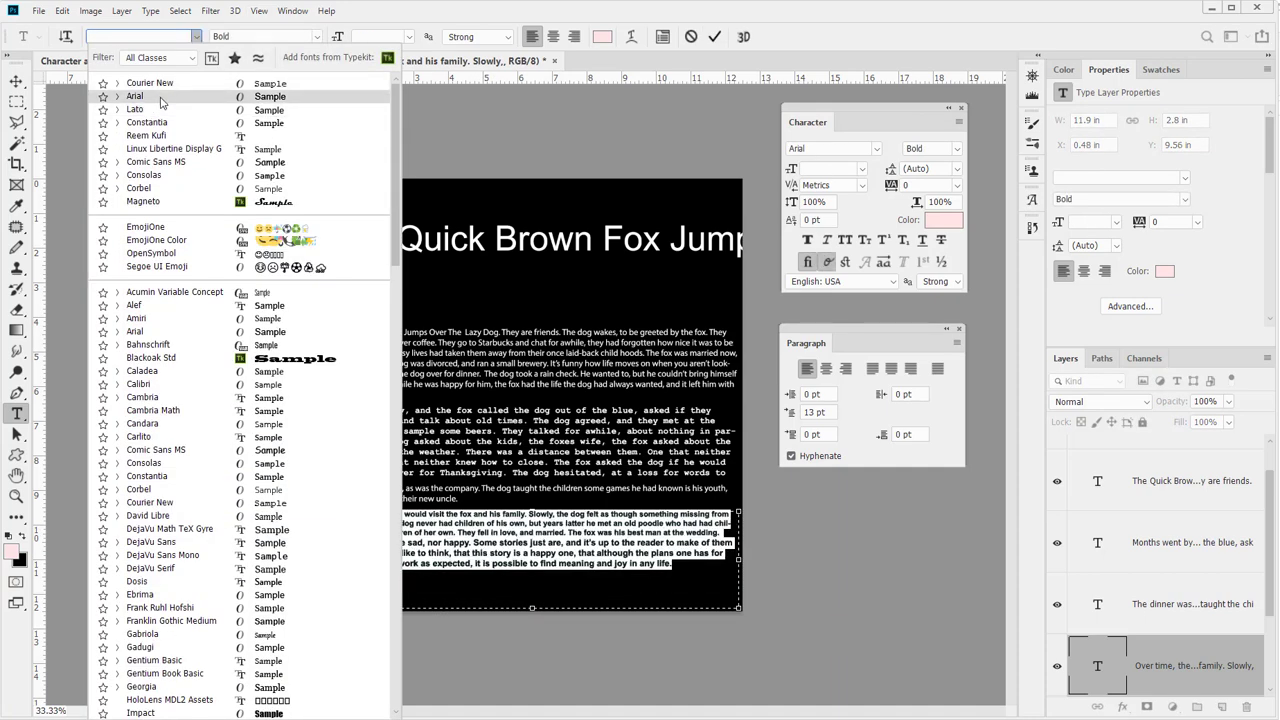
click(160, 100)
click(316, 38)
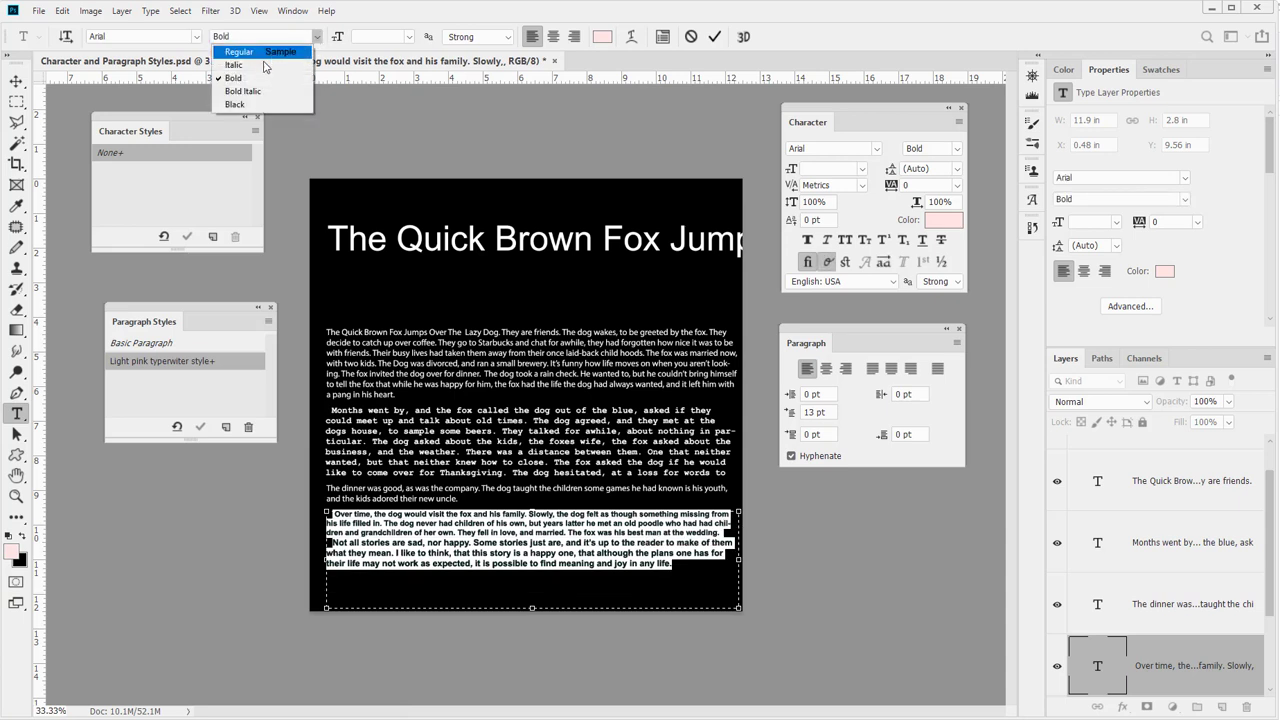
click(250, 60)
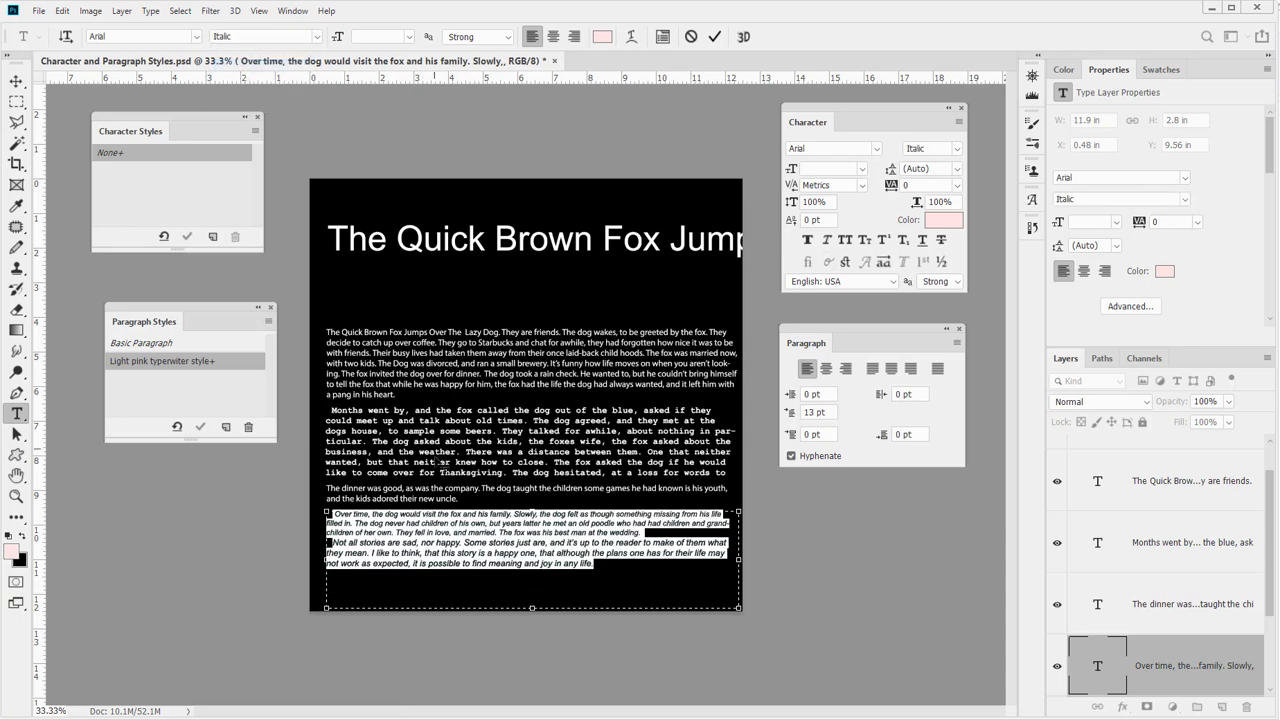
Create a new paragraph style from the selected bottom text, try applying it to the block and undo the application
click(226, 427)
click(185, 381)
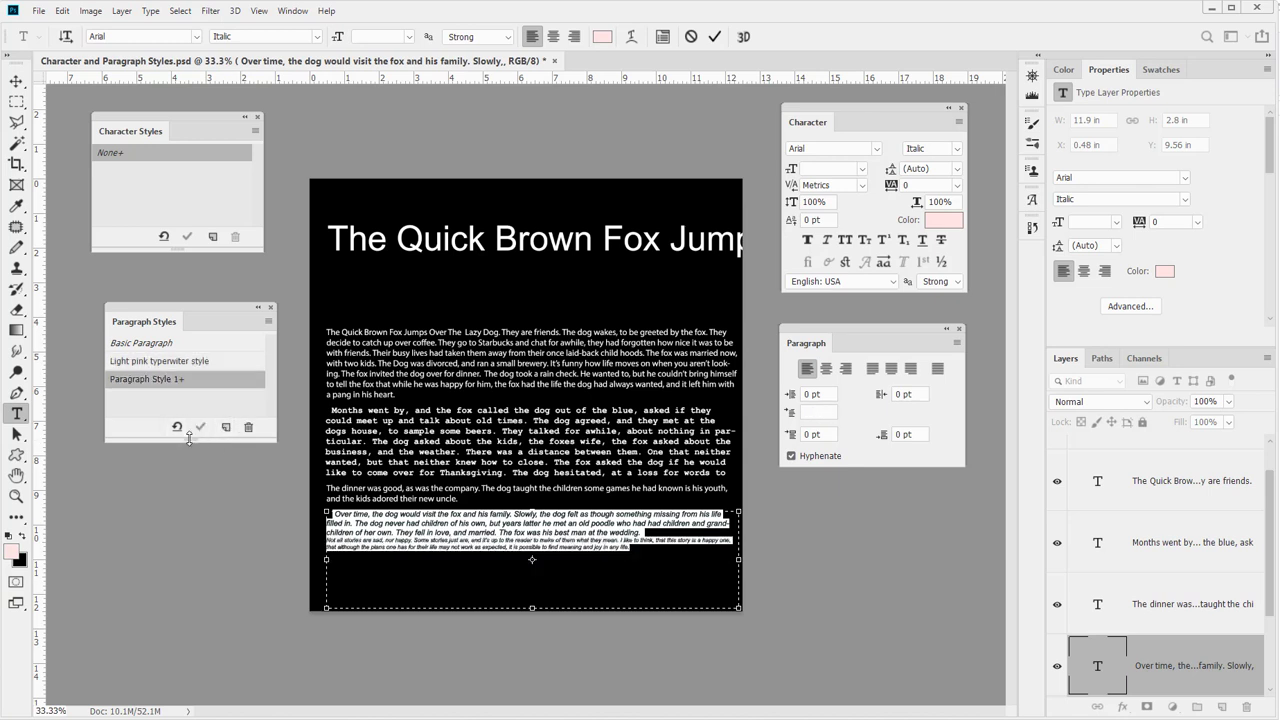
key(ctrl+z)
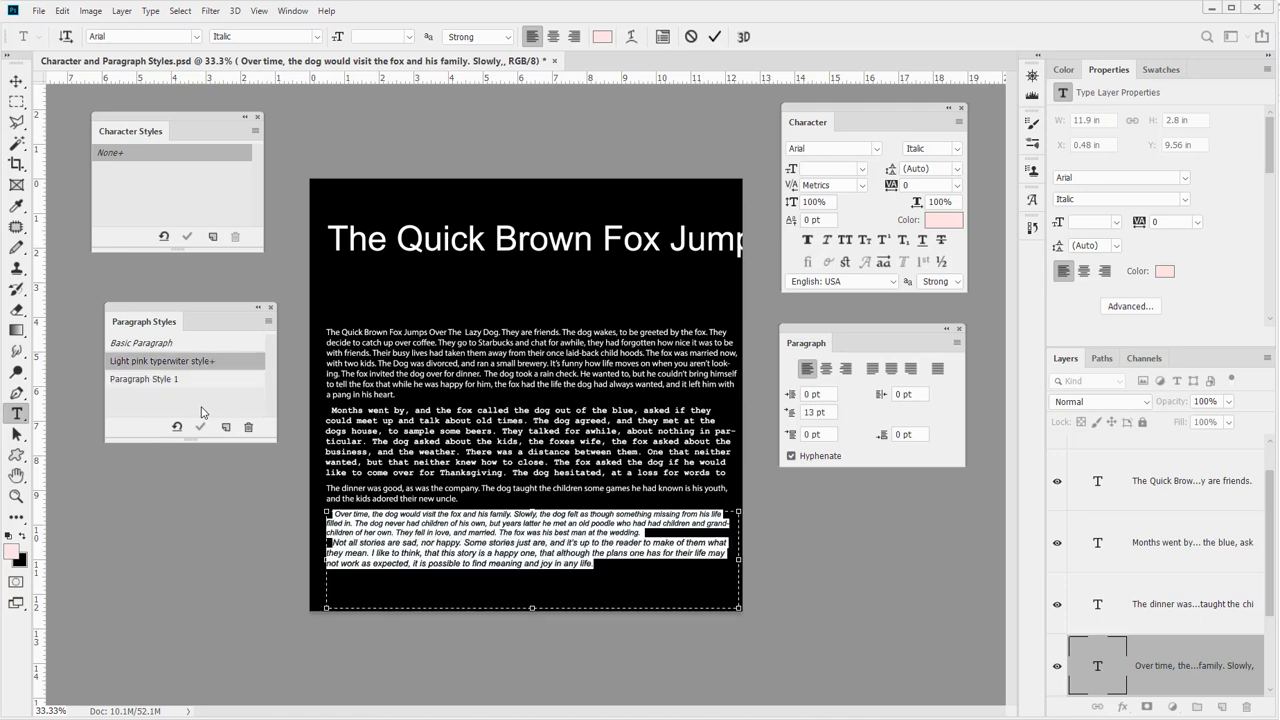
Insert a blank line between the bottom block's two paragraphs and create another paragraph style from the "Not all stories" paragraph
click(483, 560)
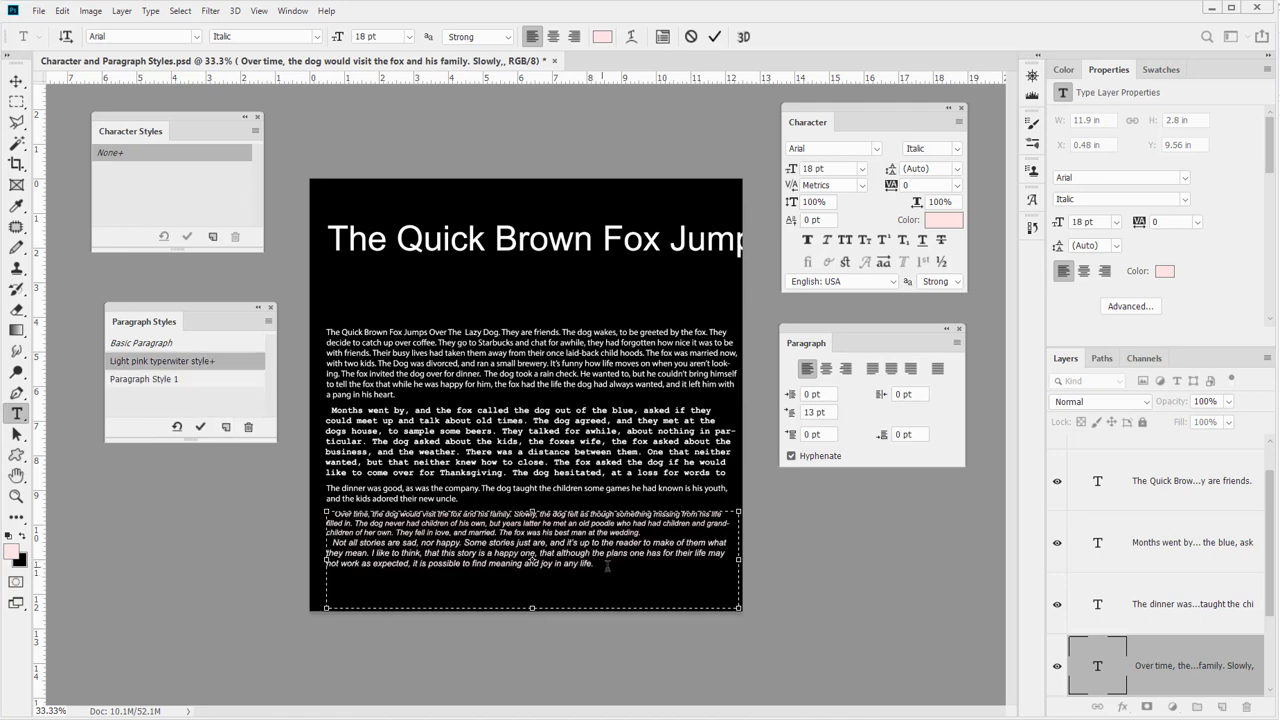
drag(607, 565, 309, 539)
key(ctrl+Return)
click(674, 533)
key(Return)
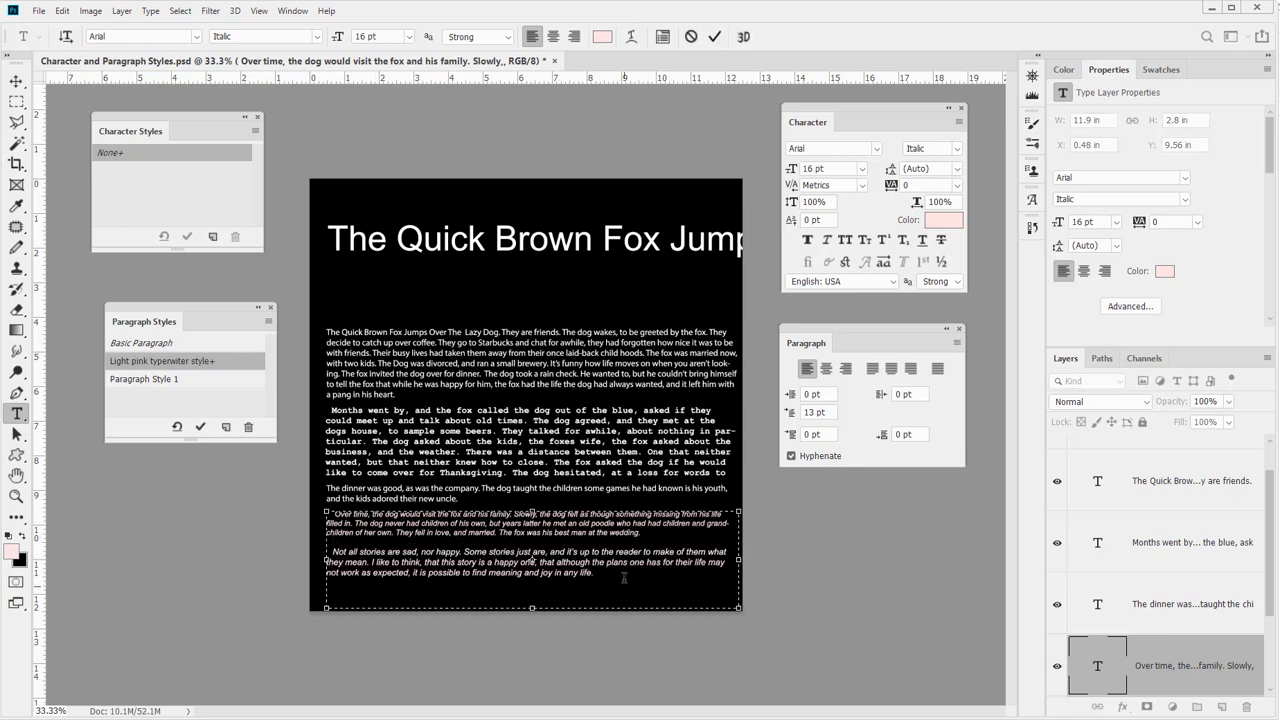
drag(624, 578, 330, 552)
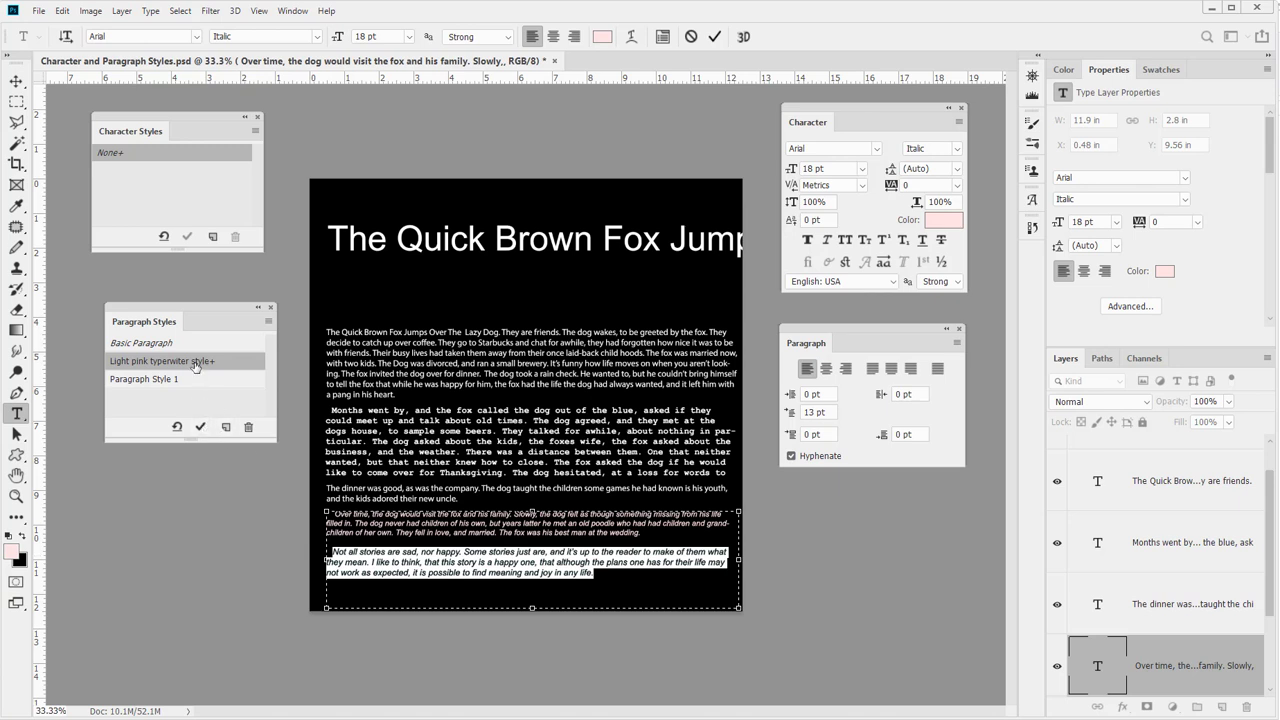
click(226, 427)
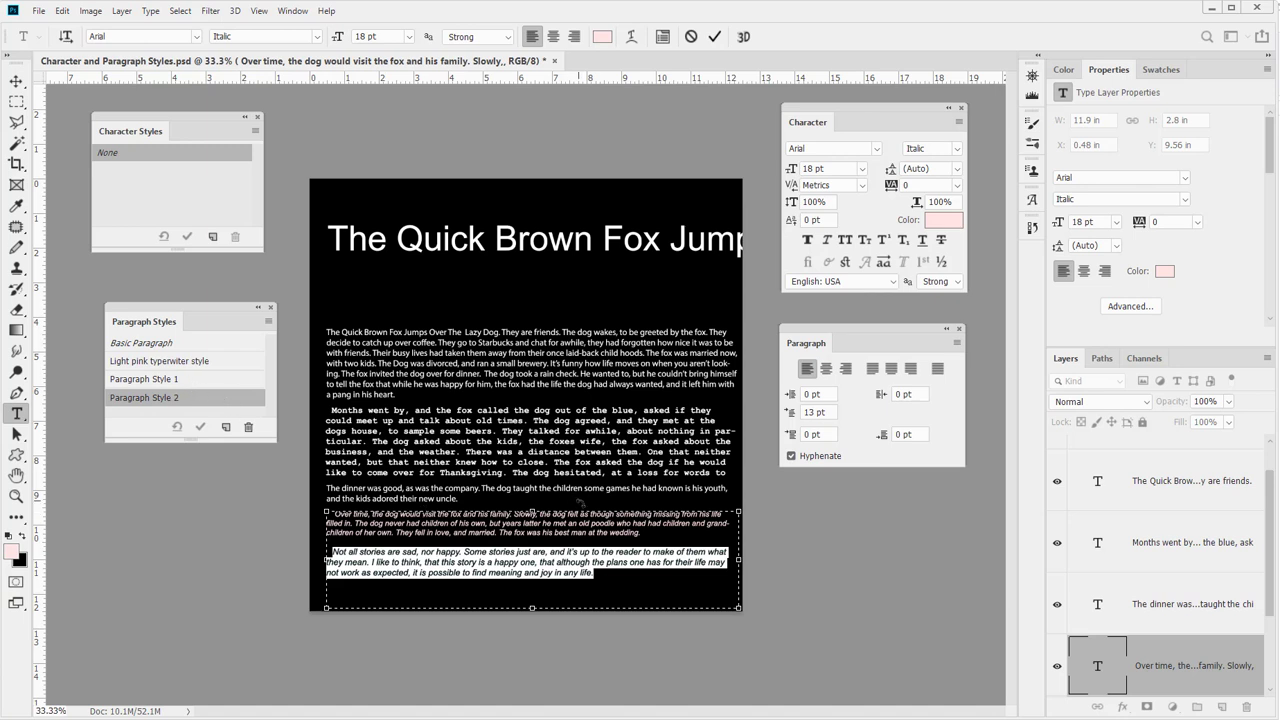
Apply Paragraph Style 2 to both paragraphs of the bottom text block, clearing the overrides on the "Over time" paragraph
drag(648, 531, 338, 491)
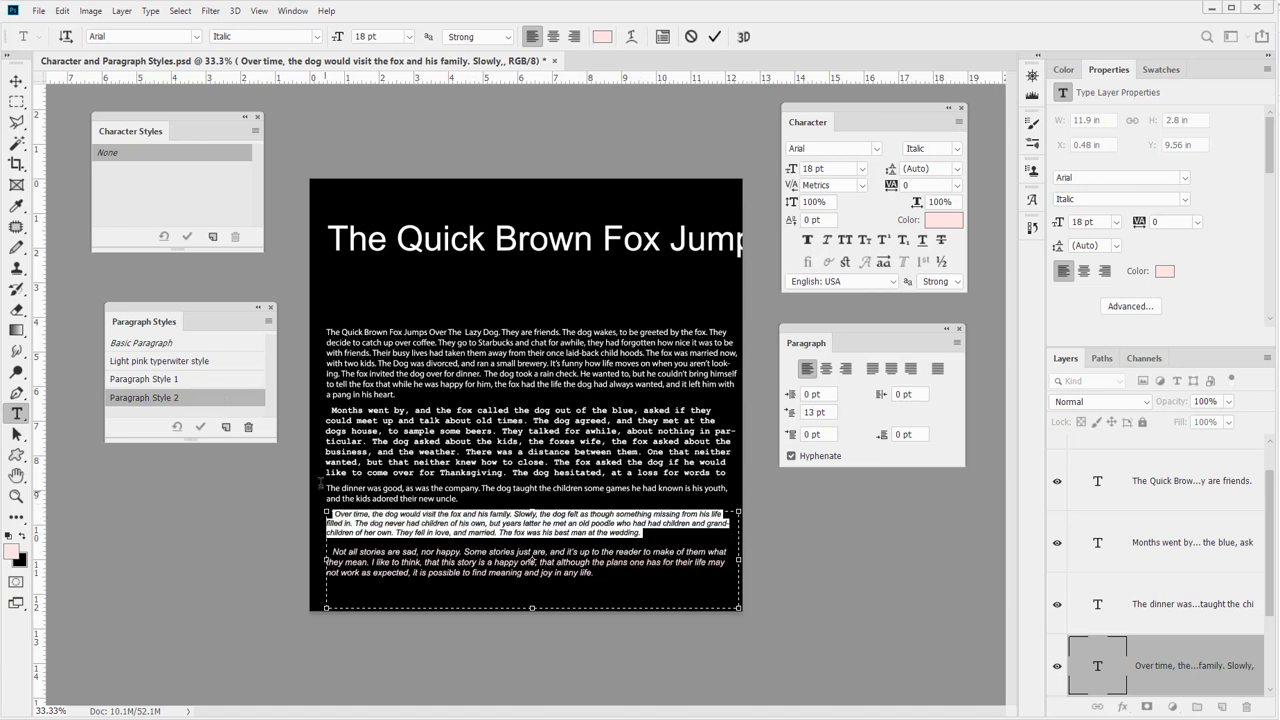
click(185, 400)
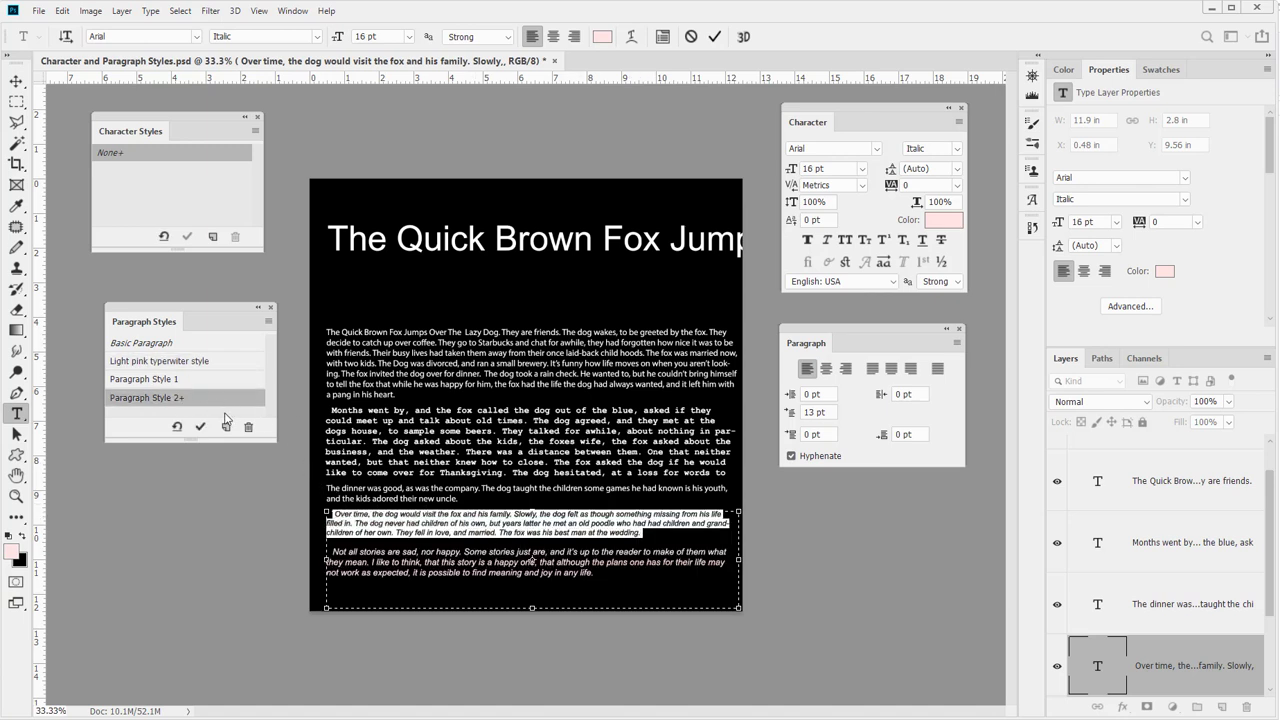
click(175, 429)
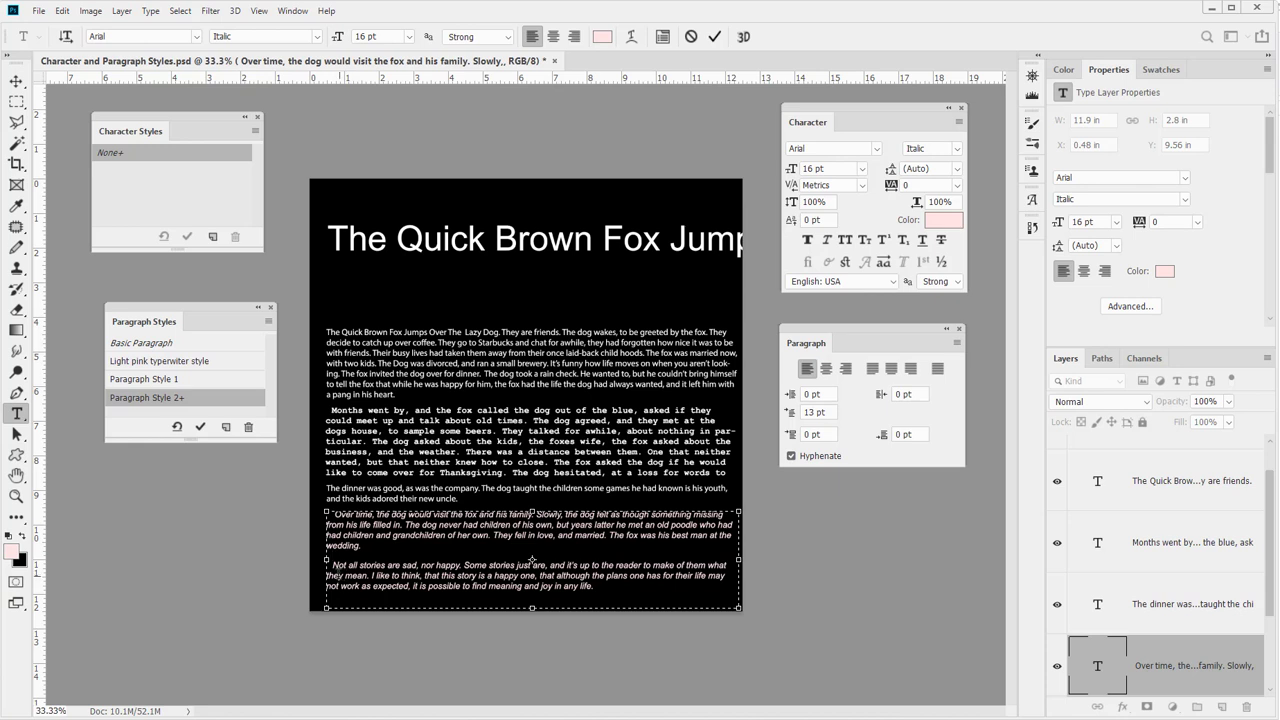
drag(609, 591, 333, 561)
click(150, 399)
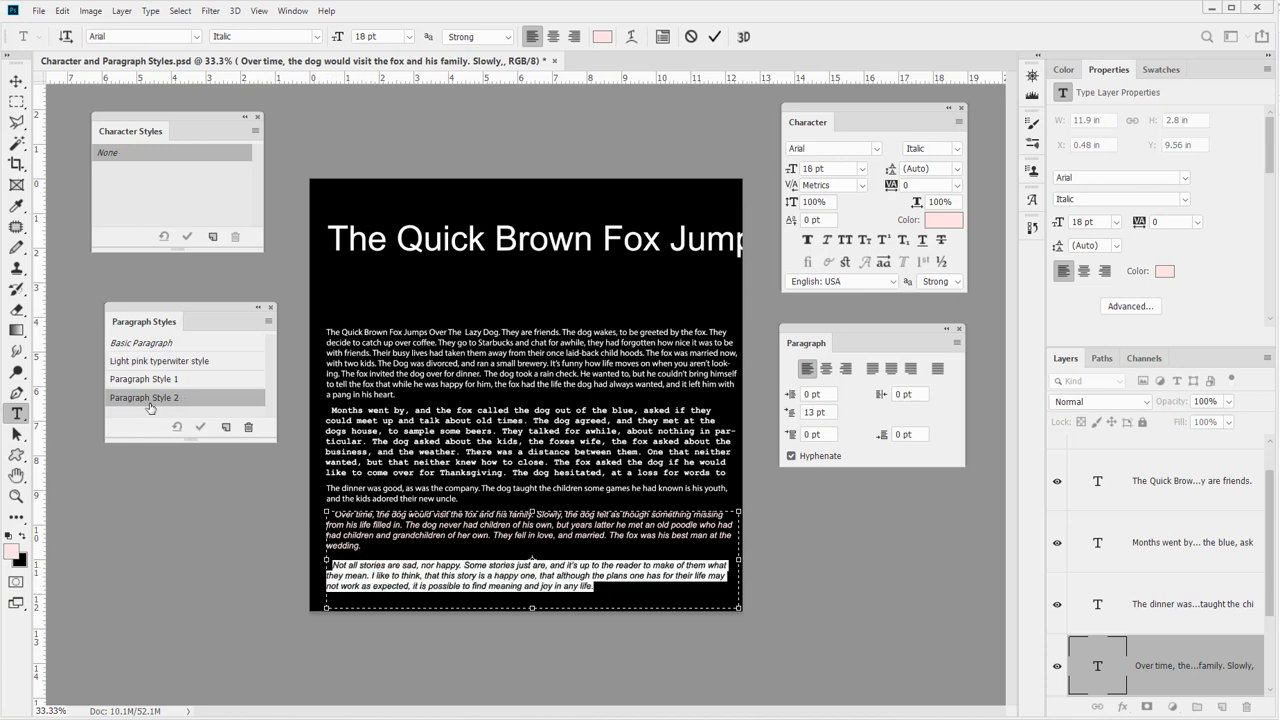
Try setting the "Over time" paragraph to Regular, clear the override to return to Paragraph Style 2, and deselect the text
triple_click(376, 530)
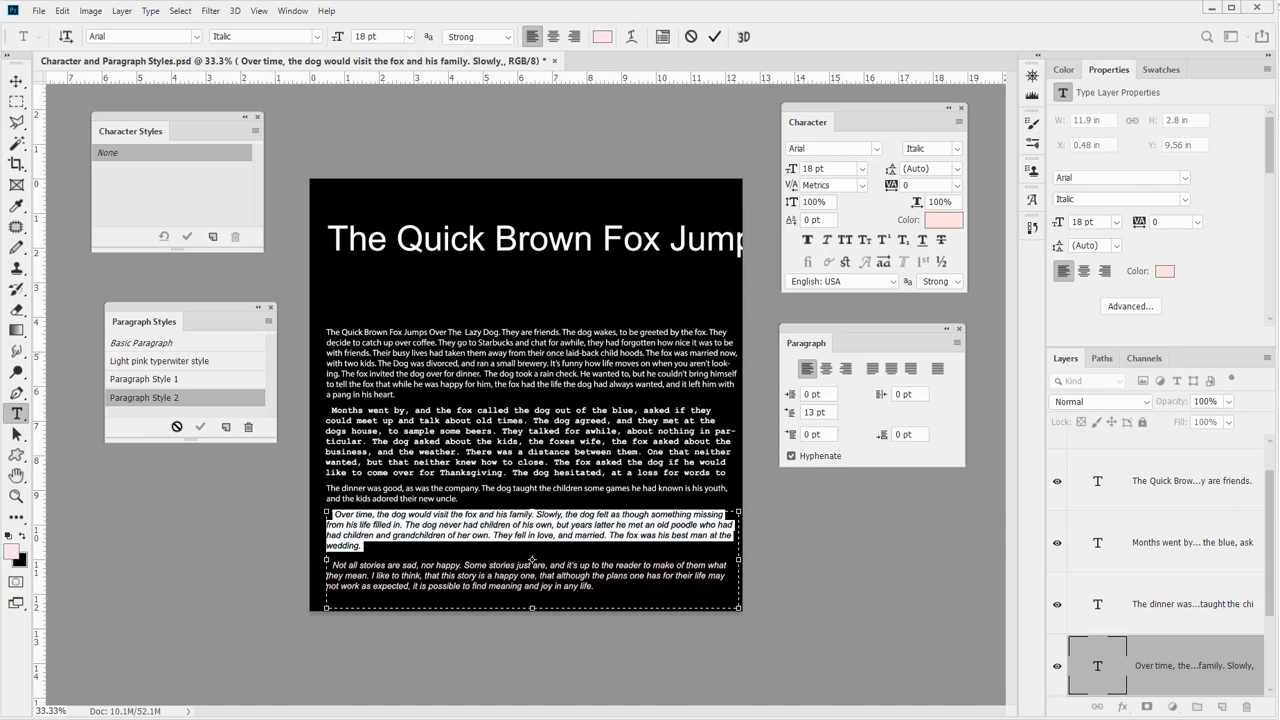
click(317, 36)
click(289, 60)
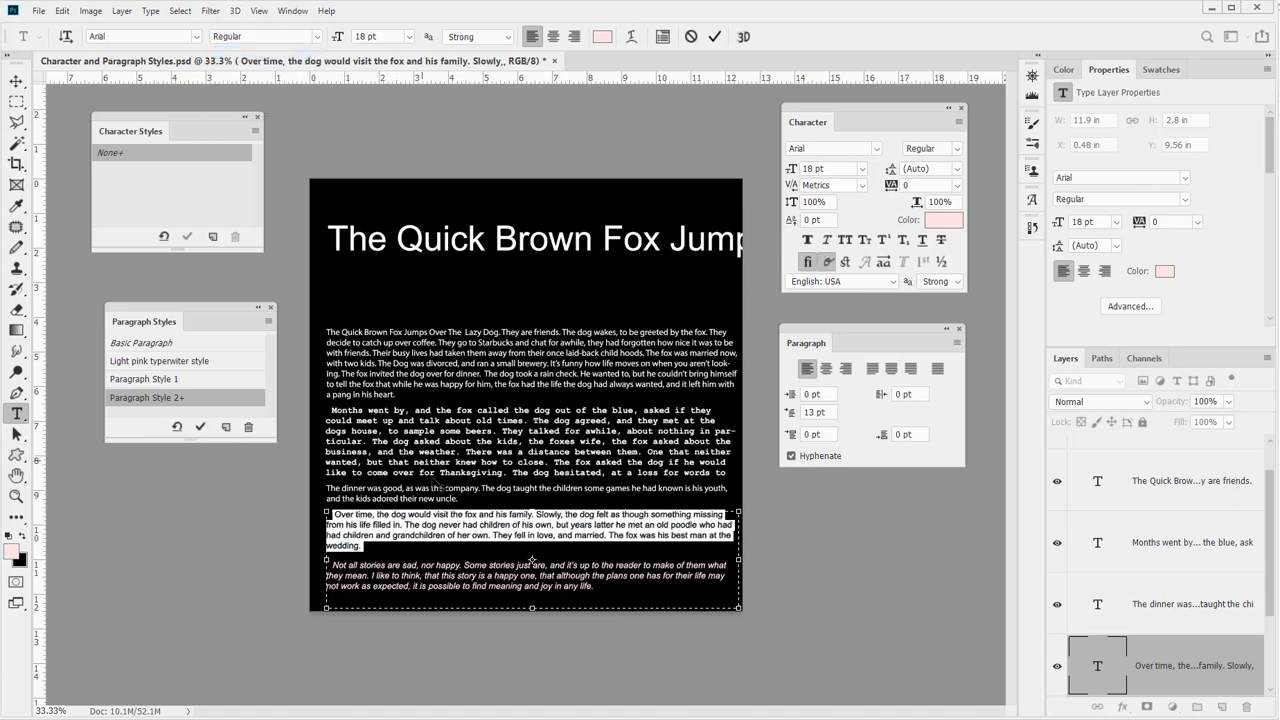
click(177, 426)
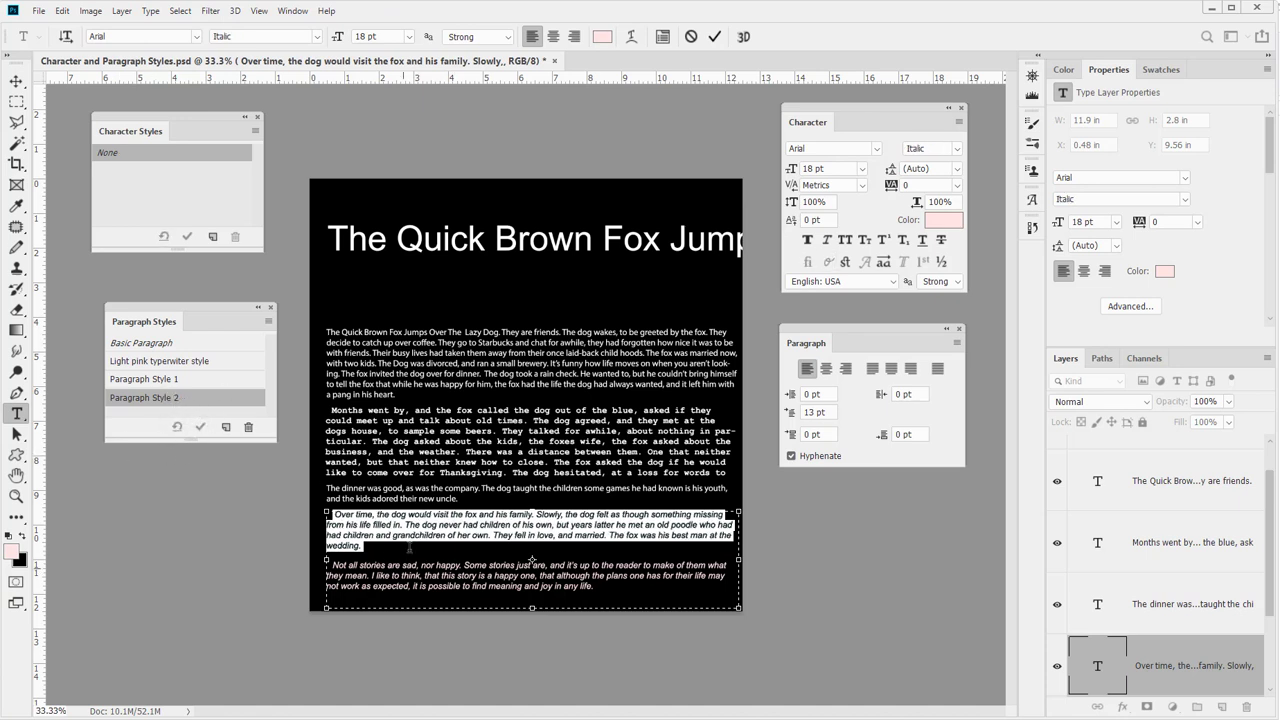
key(Right)
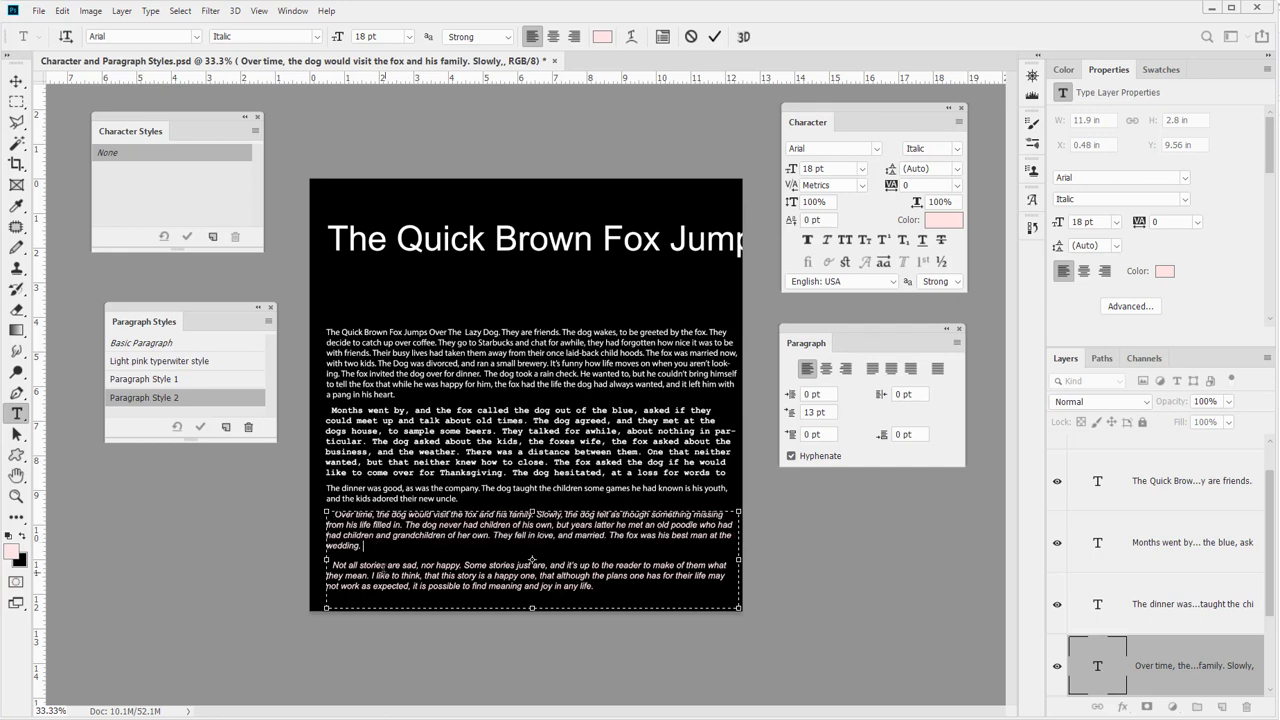
Rename Paragraph Style 2 as "Pink Itilics" in its style options
double_click(170, 398)
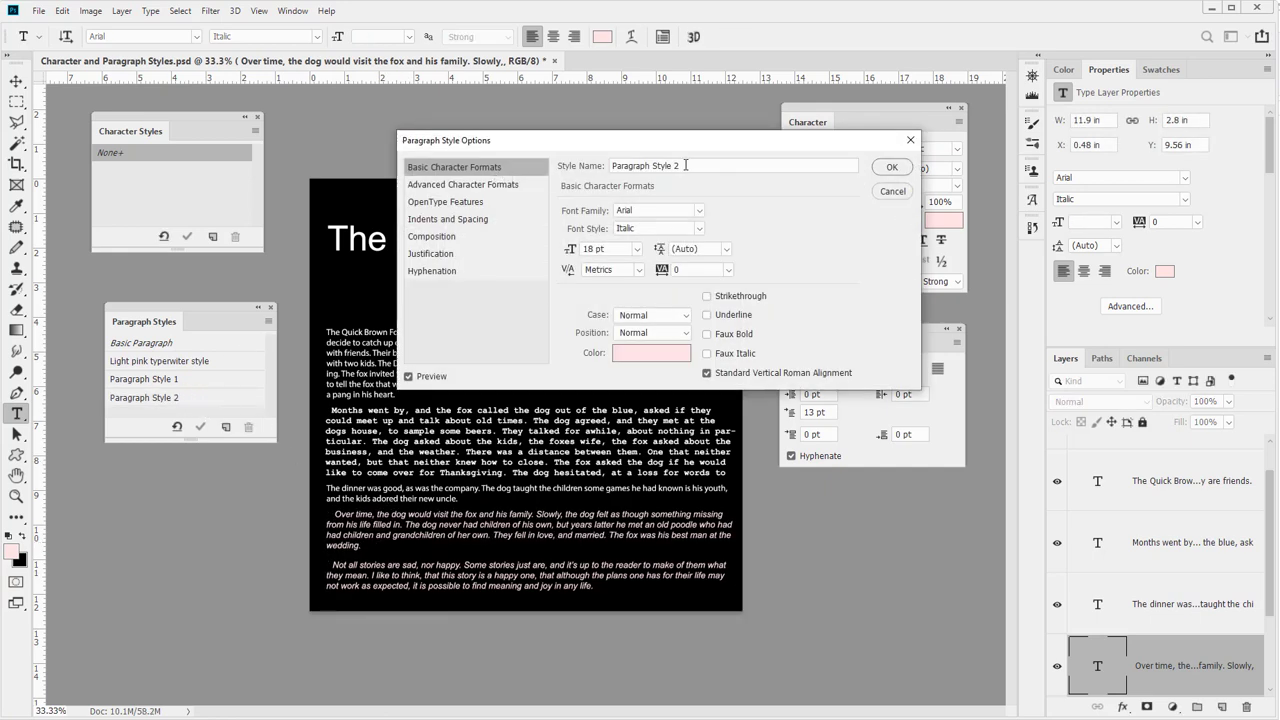
drag(685, 165, 443, 170)
text(Pin)
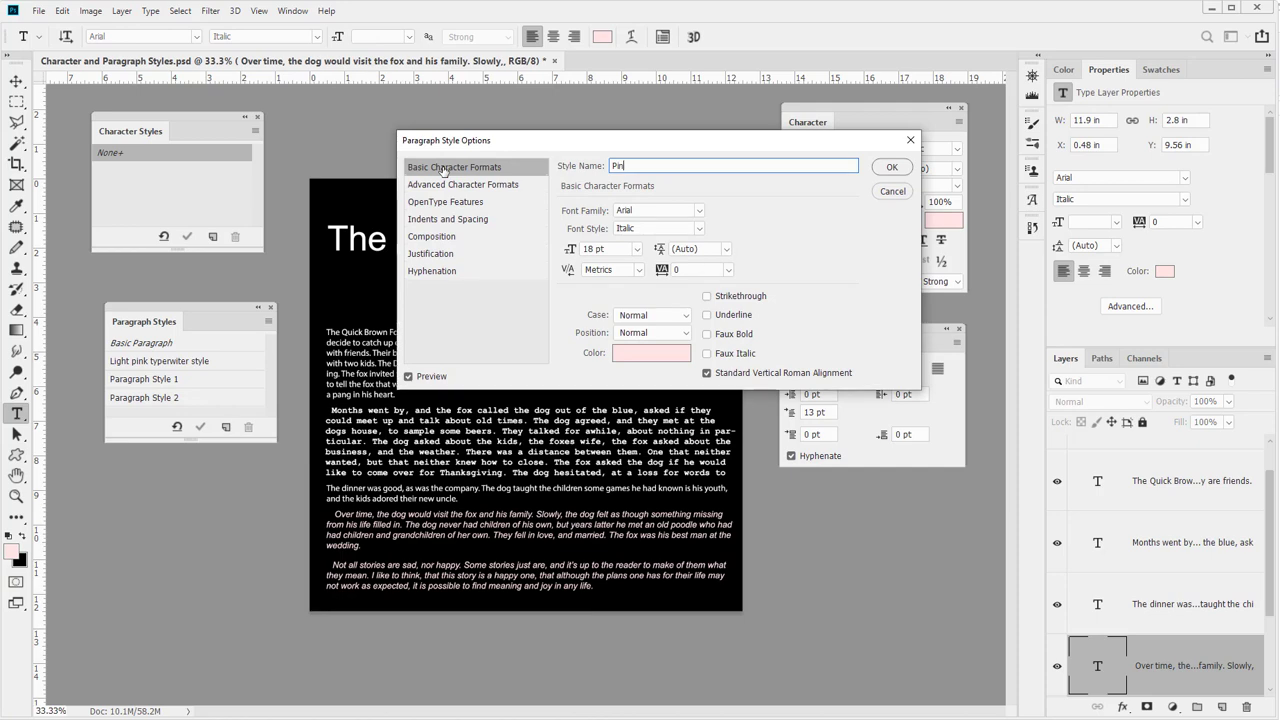
text(k Itilics)
key(Return)
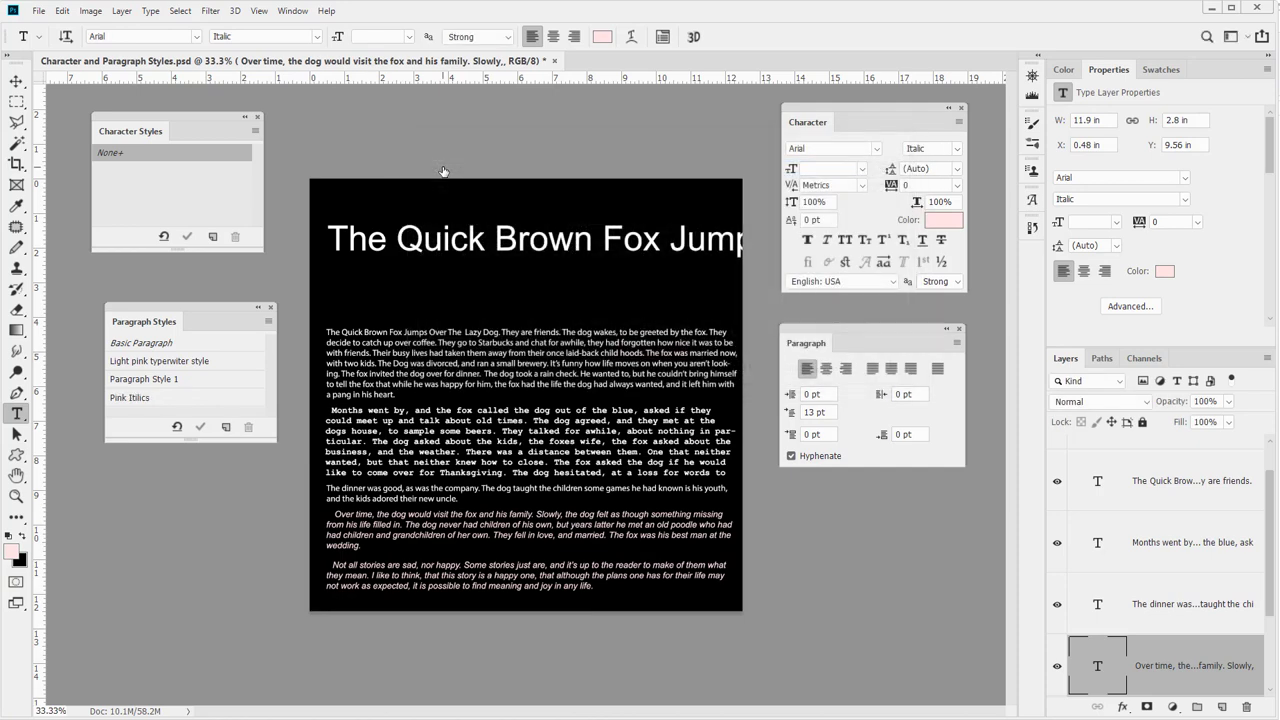
Check which paragraph styles the "Months went by" block and the bottom text block use
click(509, 451)
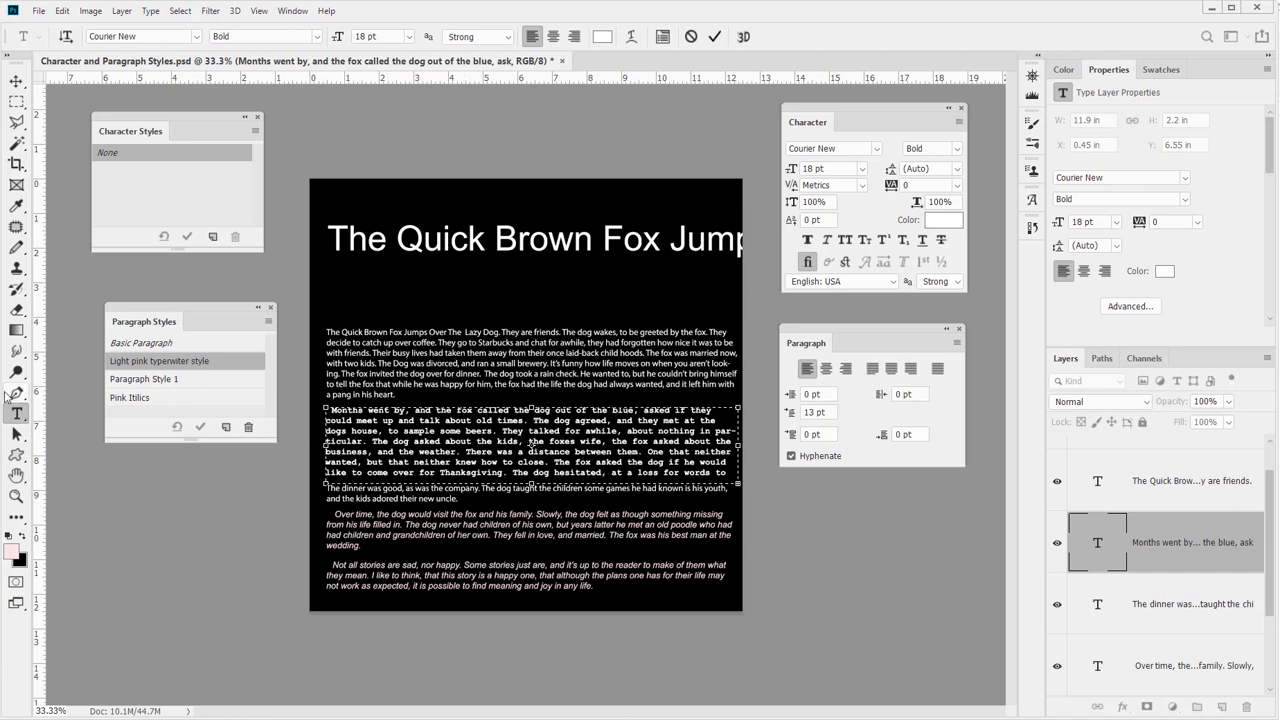
key(ctrl+Return)
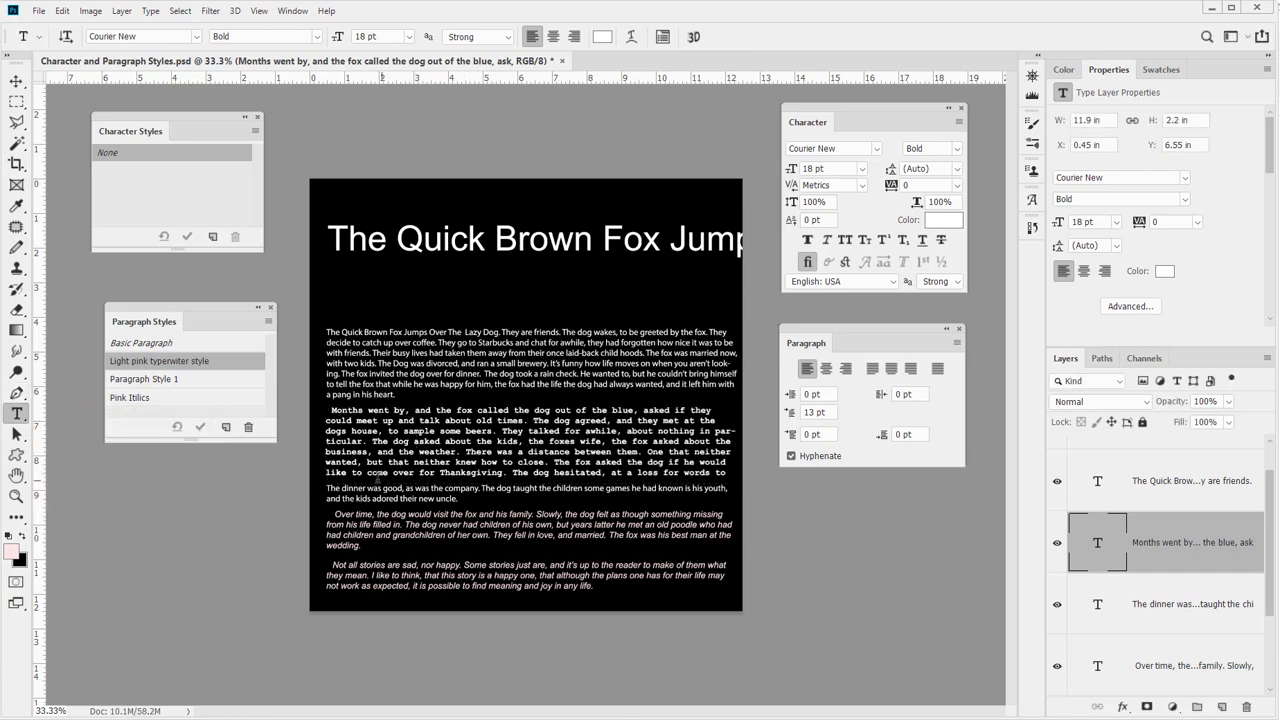
click(406, 545)
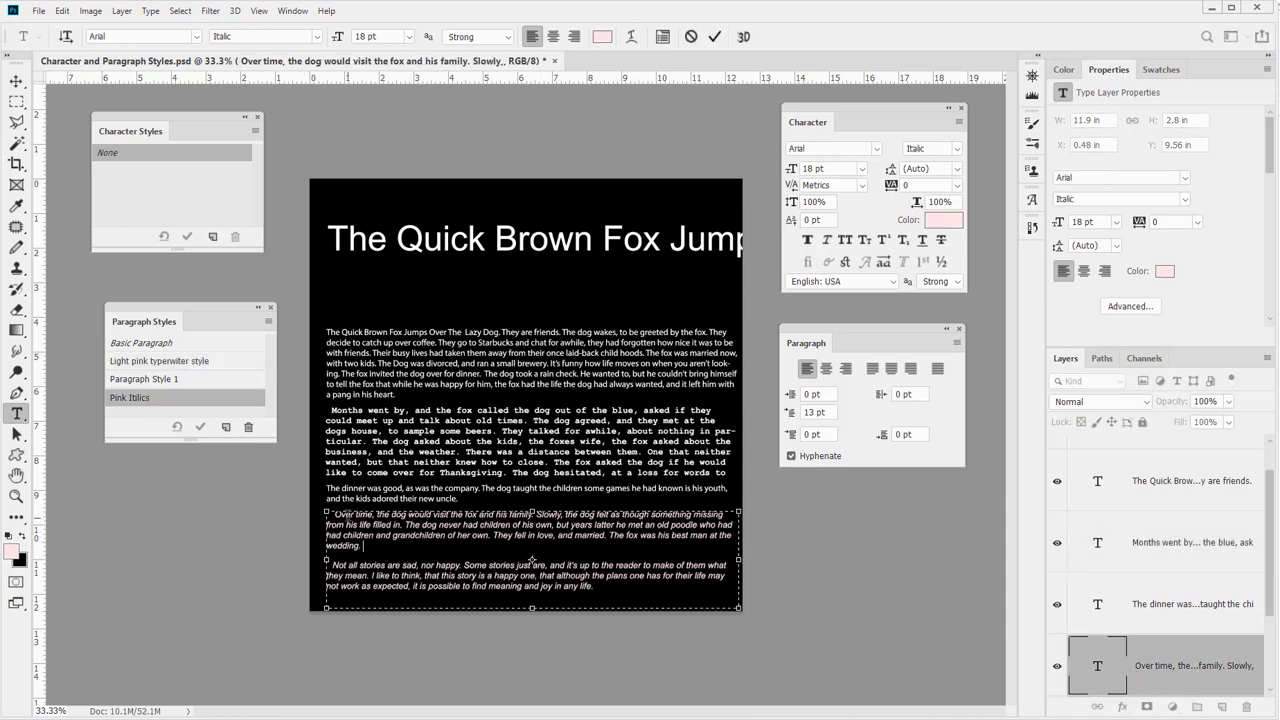
Set only the word "Over" at the start of the bottom text block to Calibri Regular
double_click(345, 514)
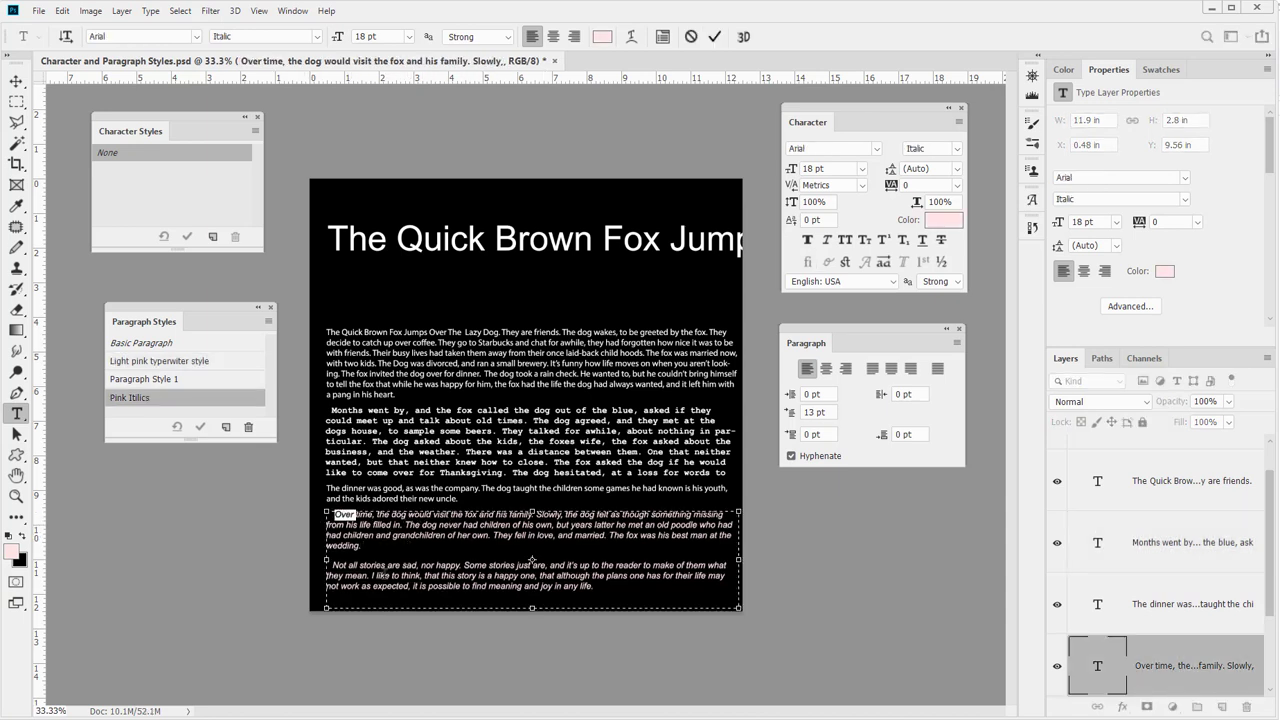
click(196, 36)
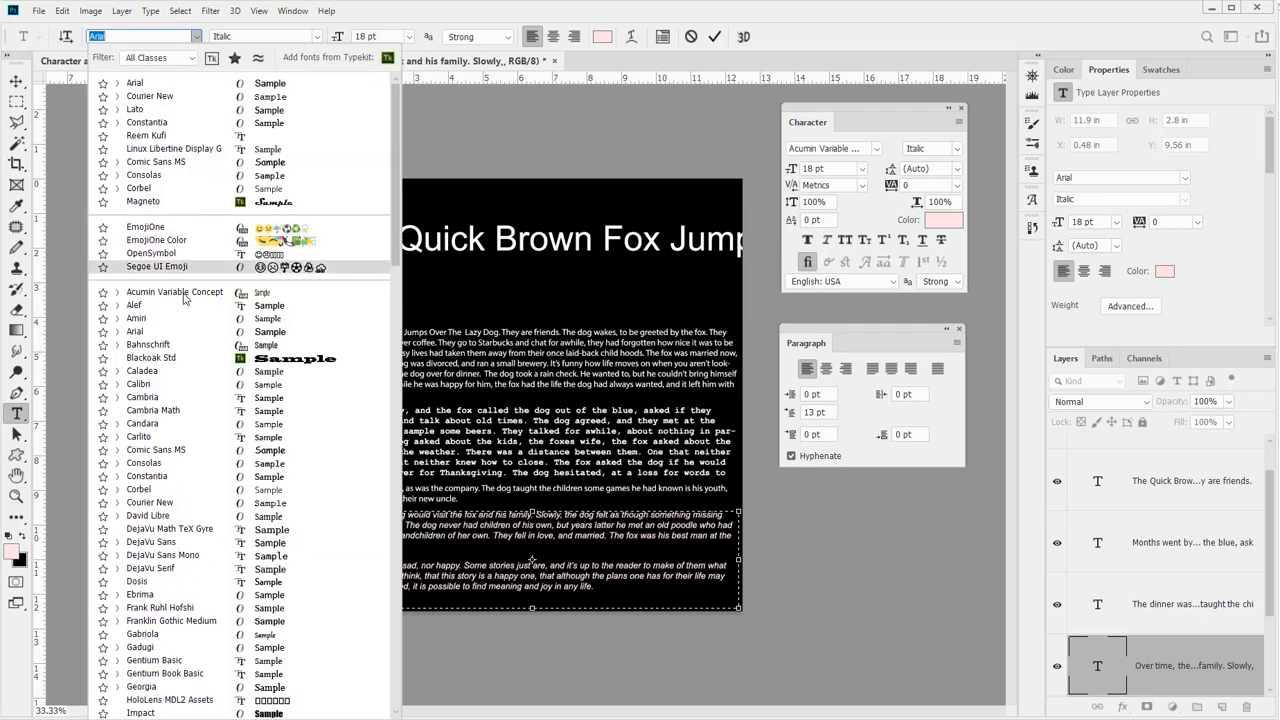
key(Escape)
key(Escape)
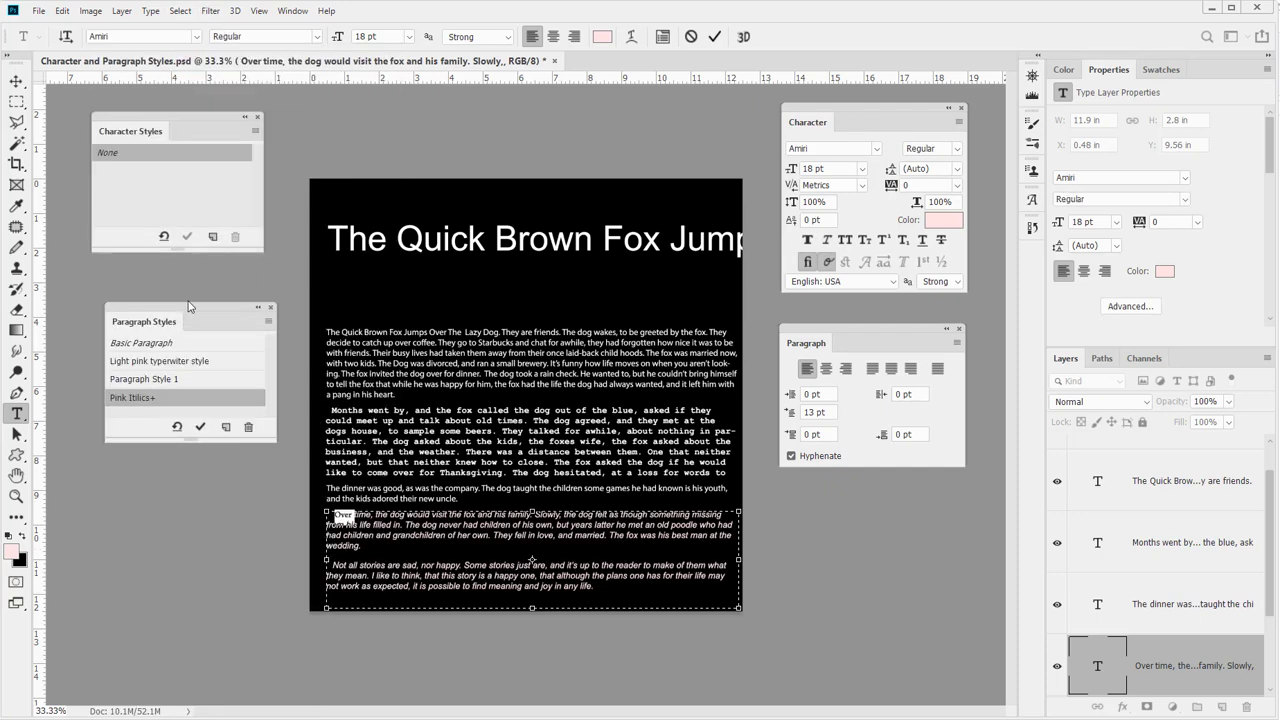
click(410, 37)
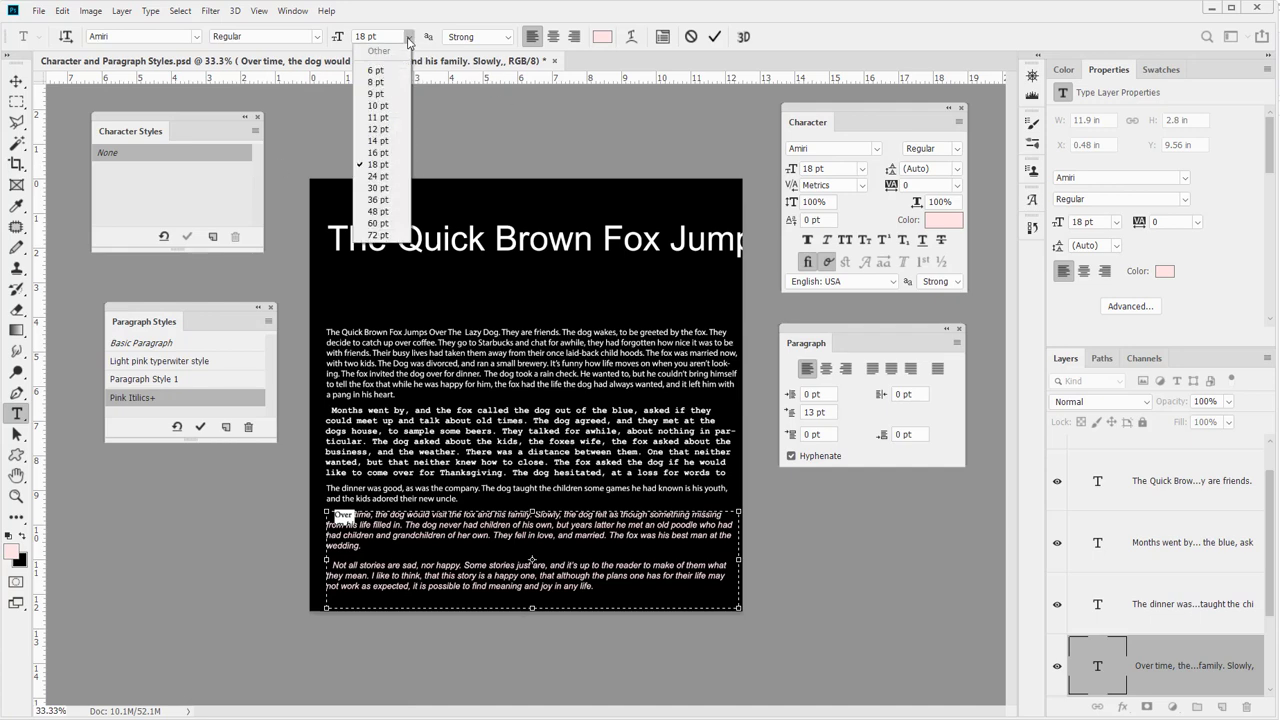
click(197, 37)
click(197, 37)
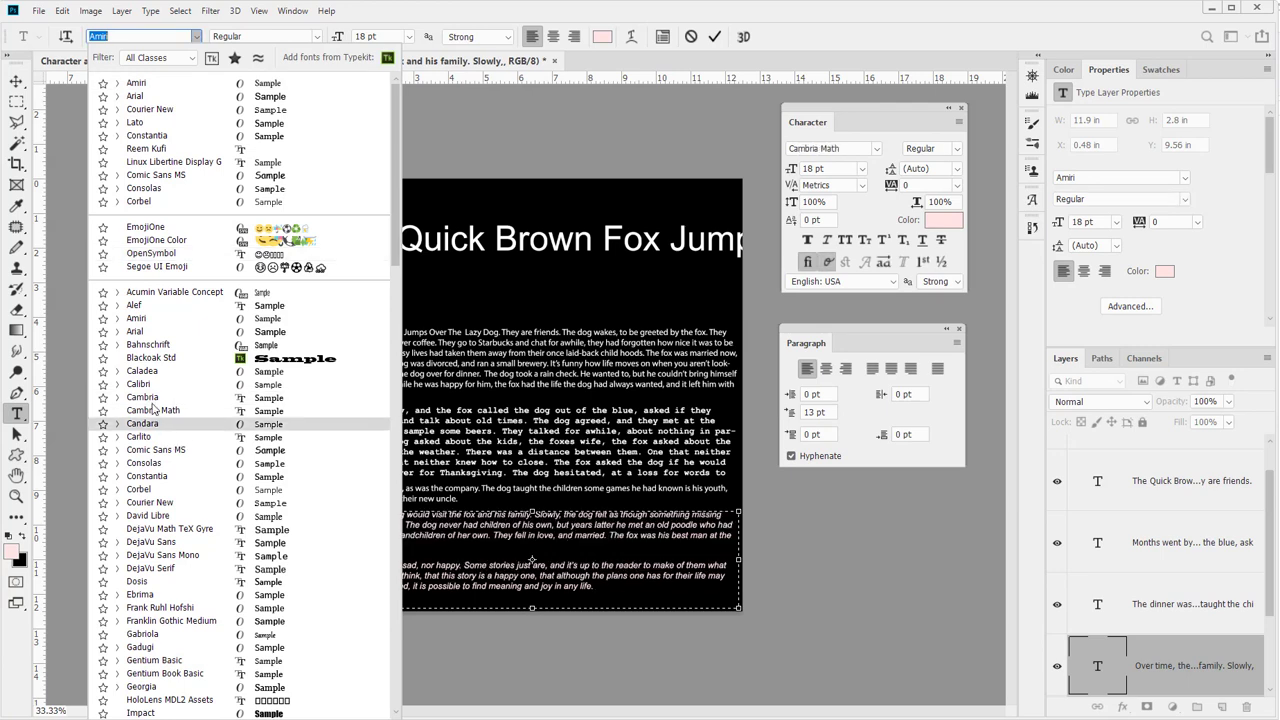
click(152, 384)
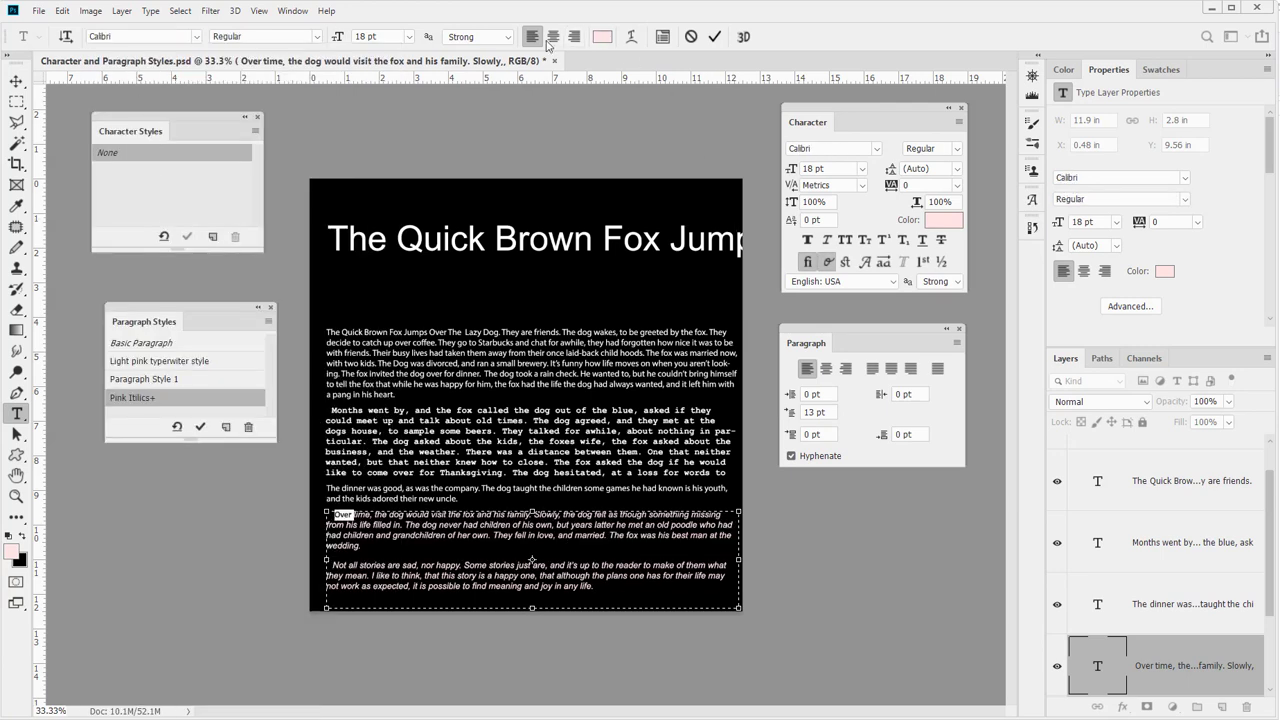
Try the selected word "Over" at 60 pt, and set its font size to 24 pt
click(410, 37)
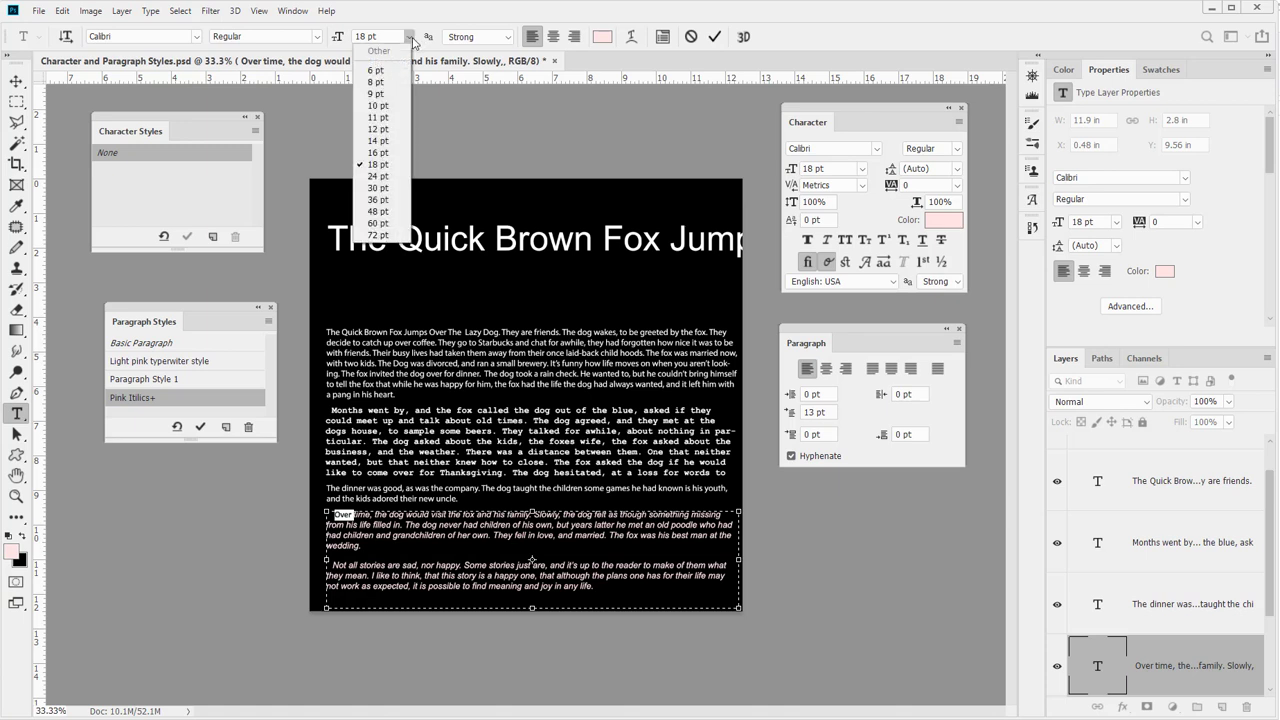
click(385, 223)
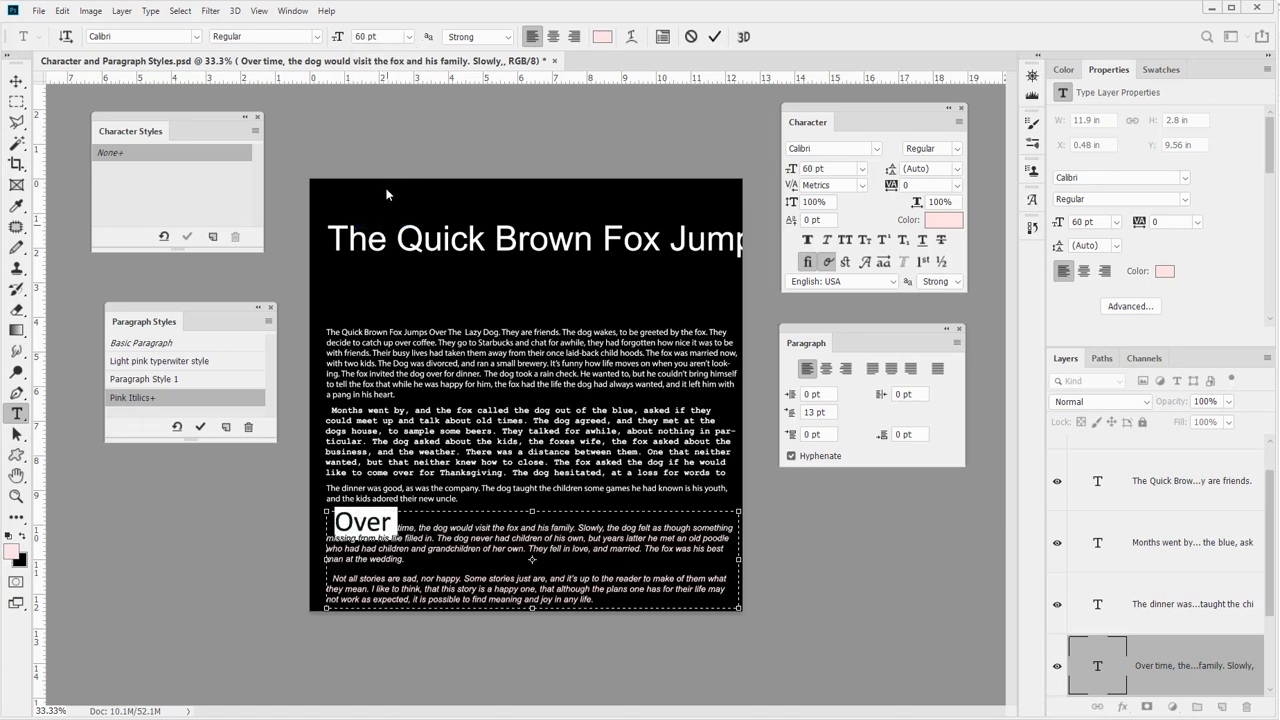
click(409, 37)
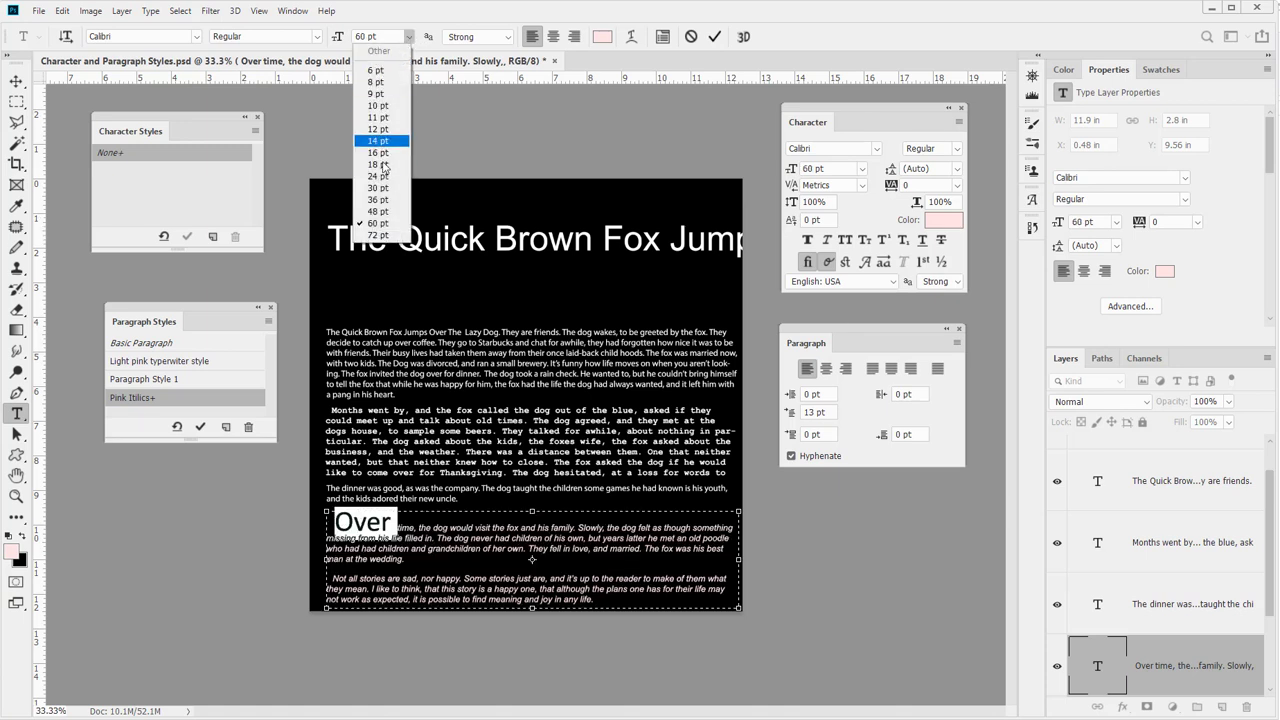
click(378, 176)
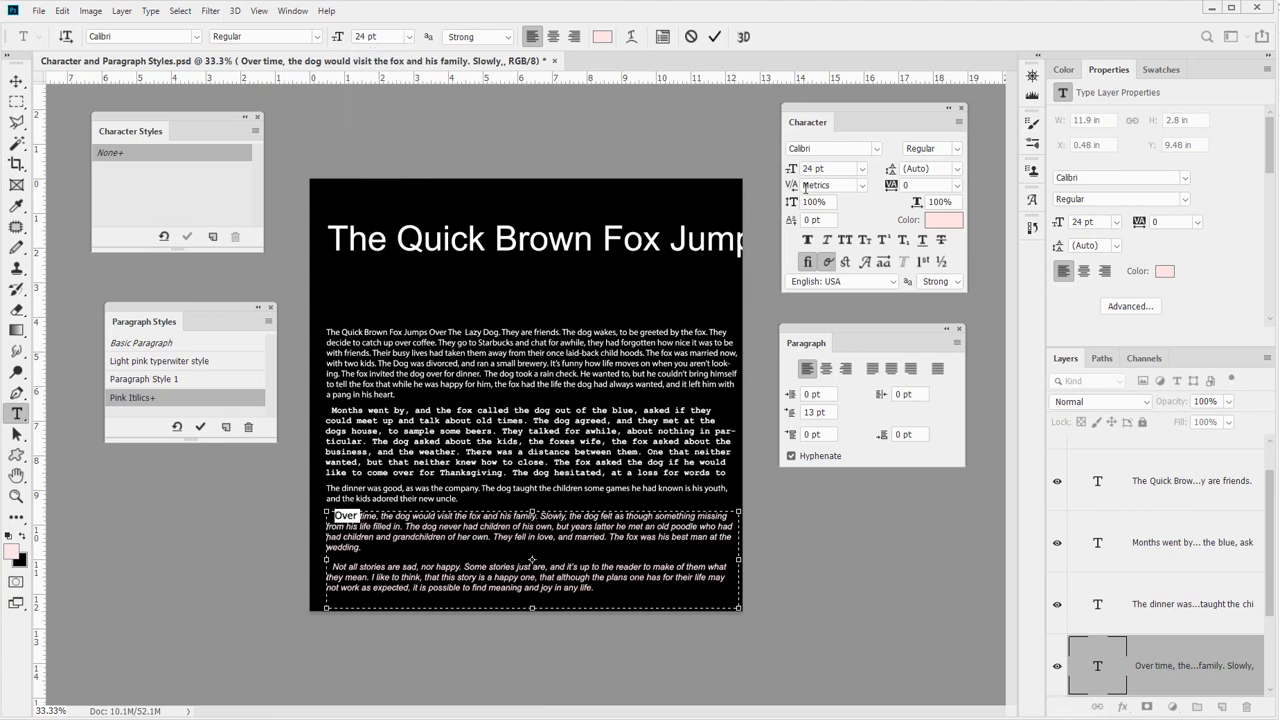
For the word "Over", disable contextual alternates and enable discretionary ligatures, swash and stylistic alternates
click(814, 219)
key(Return)
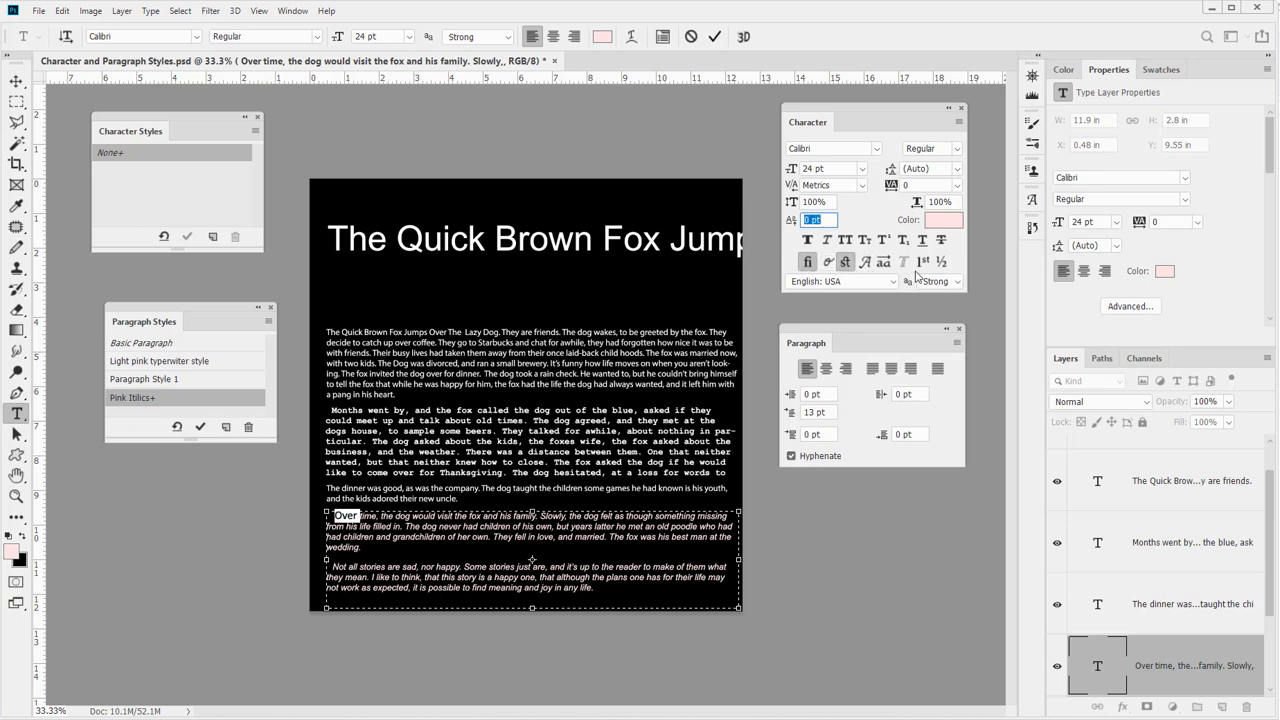
click(883, 262)
click(863, 264)
Color the word "Over" red (fe0000) and save its formatting as a new character style
click(944, 220)
drag(924, 361, 1036, 343)
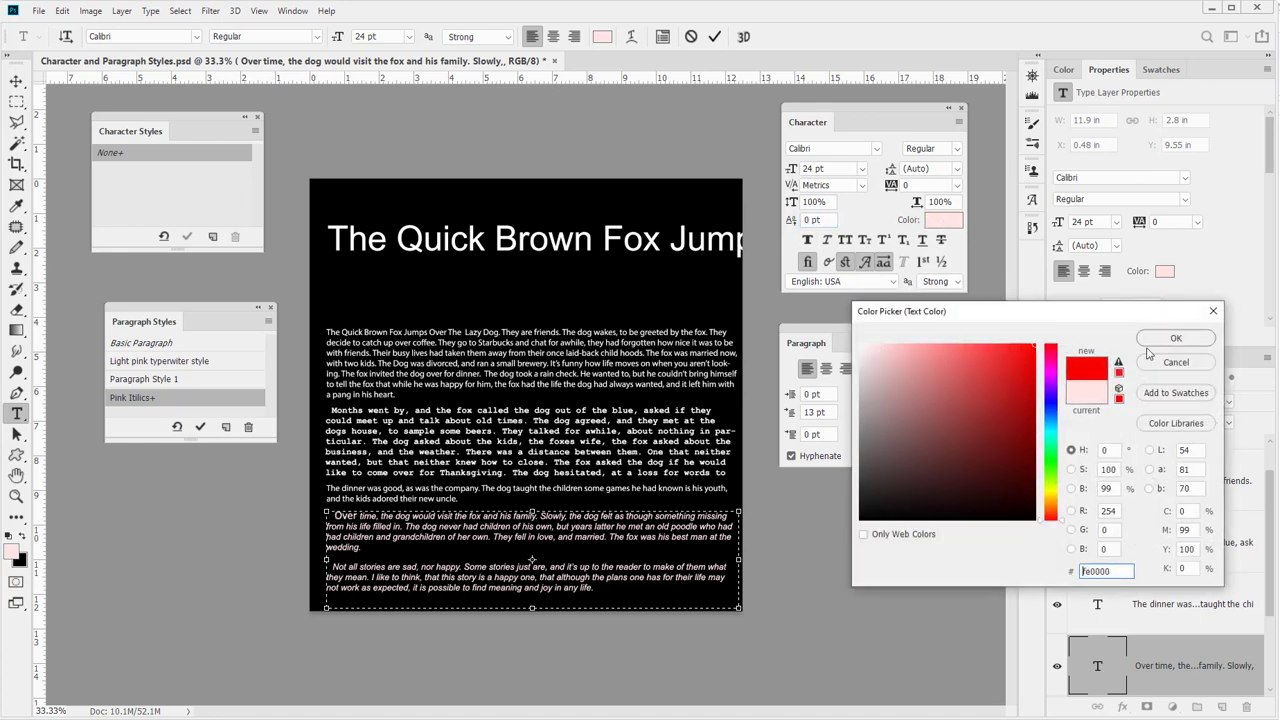
click(1176, 338)
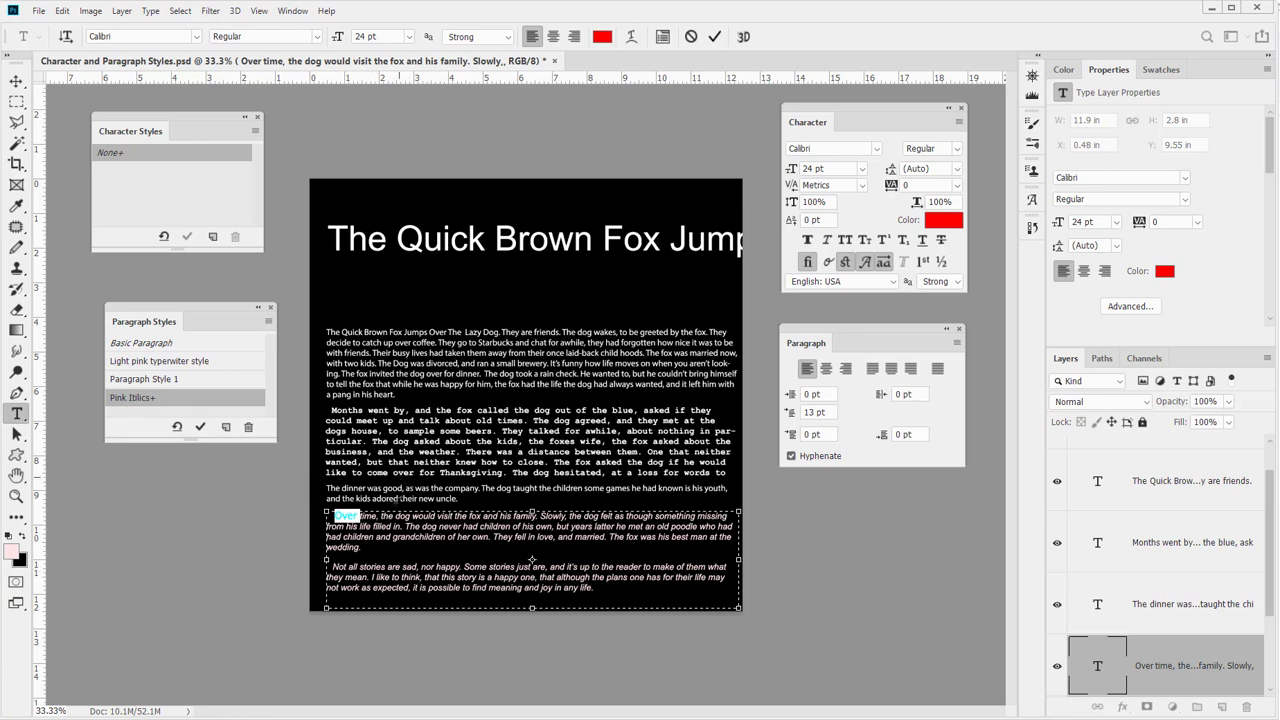
click(210, 237)
click(426, 545)
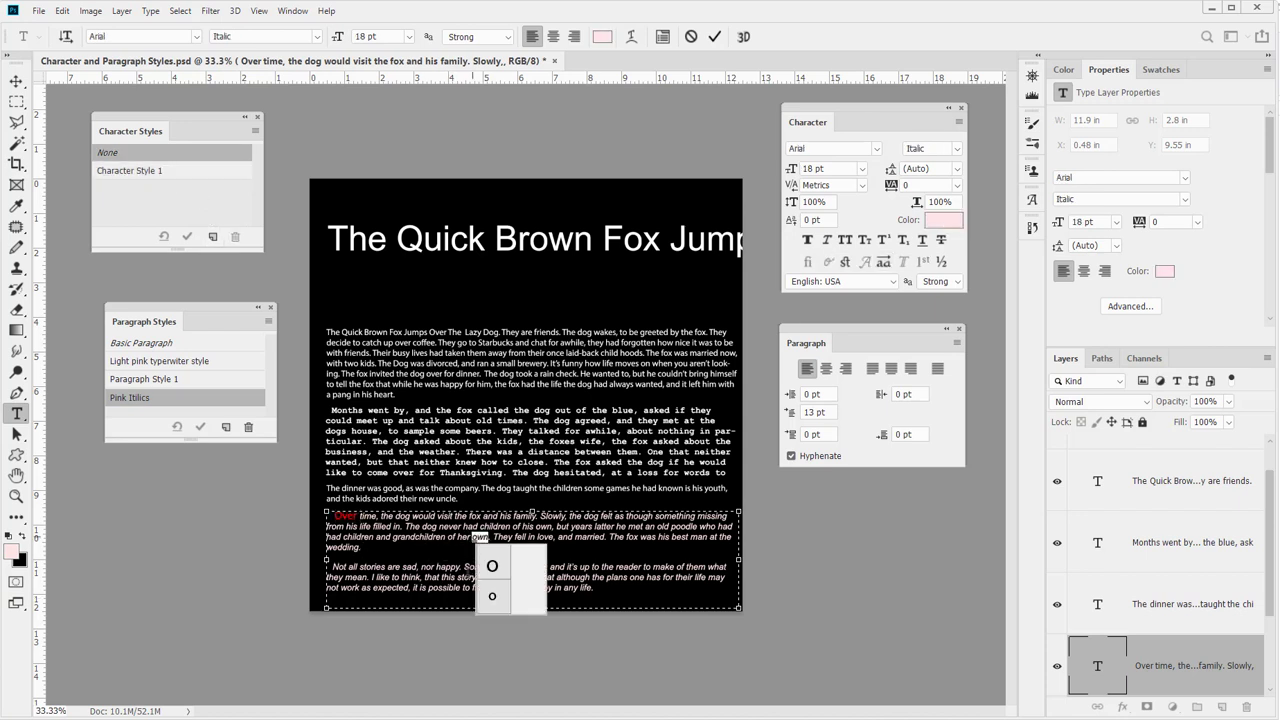
Apply Character Style 1 to the word "Not" in the last paragraph and leave text editing
drag(333, 566, 348, 566)
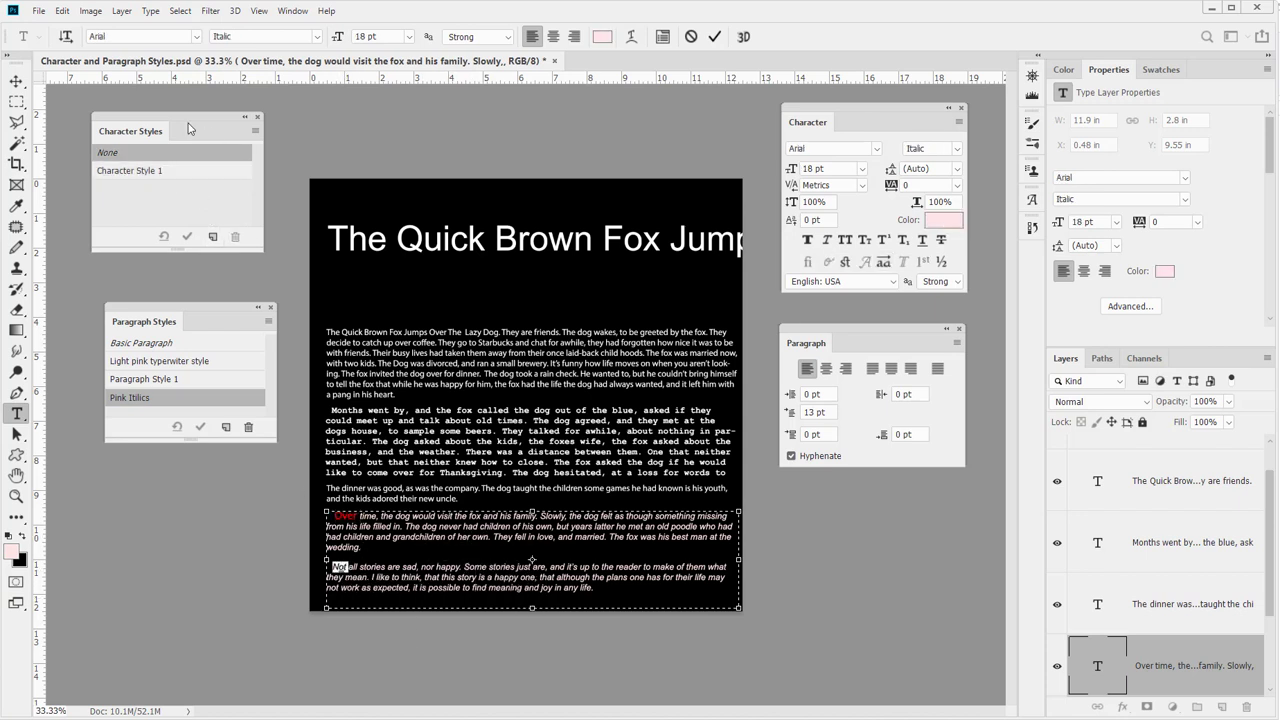
click(129, 172)
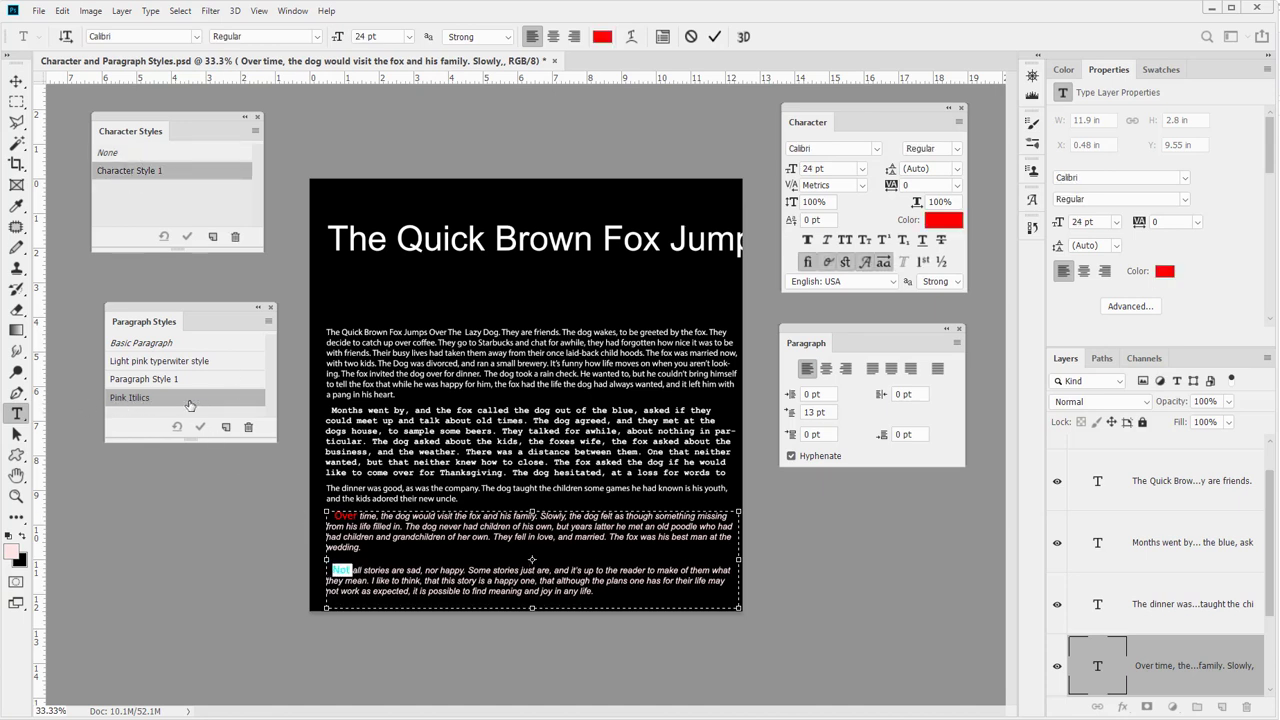
click(488, 566)
click(421, 591)
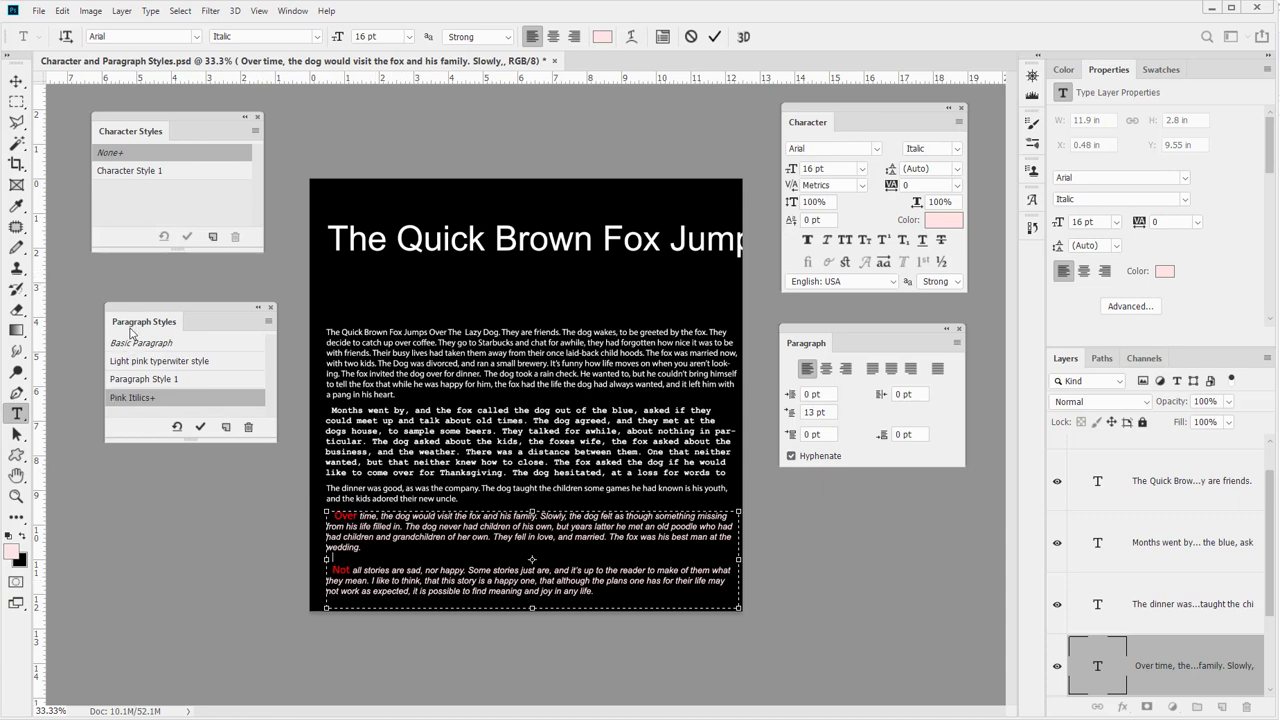
click(14, 83)
click(16, 101)
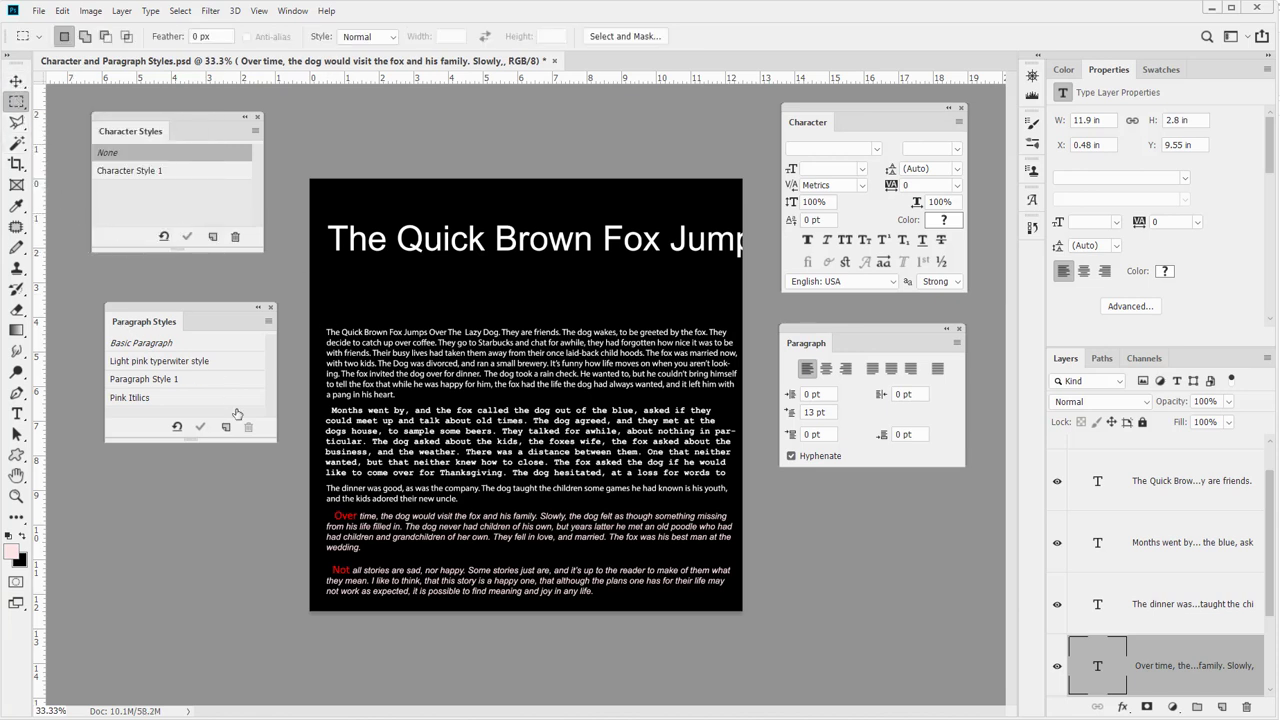
Set the word "happy" in the last paragraph to the Georgia font at 30 pt
key(t)
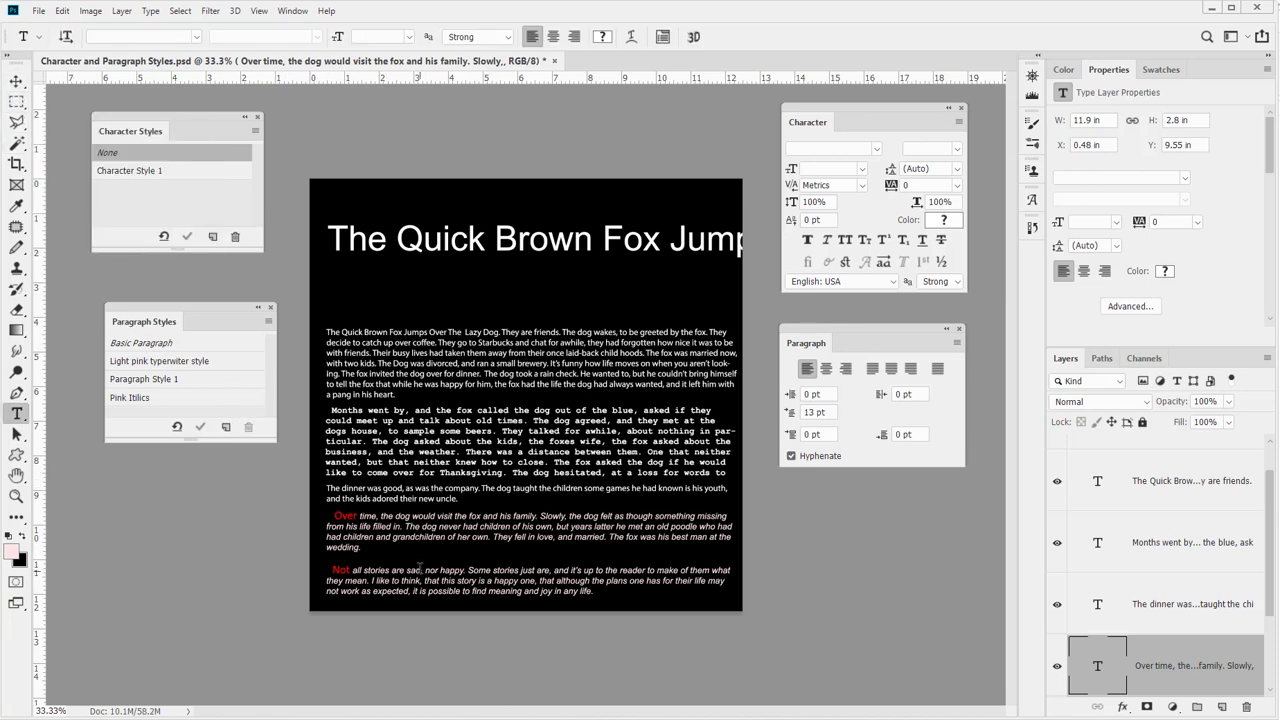
double_click(440, 570)
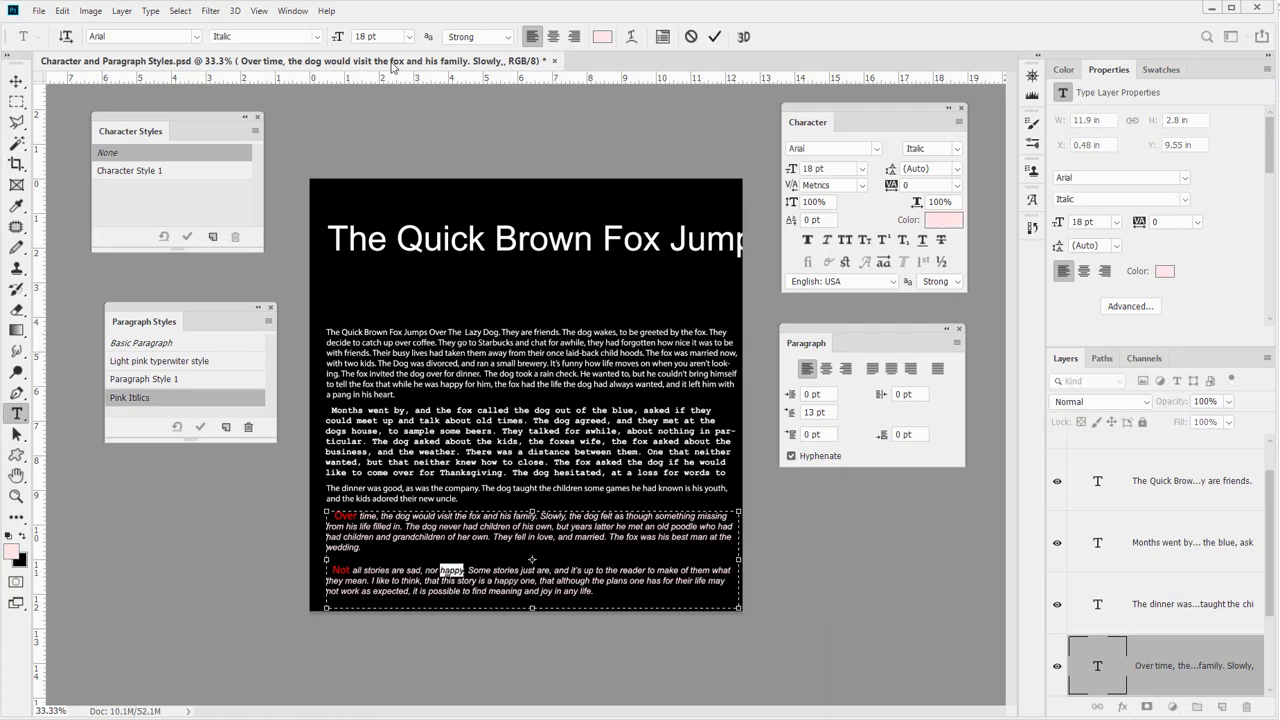
click(195, 37)
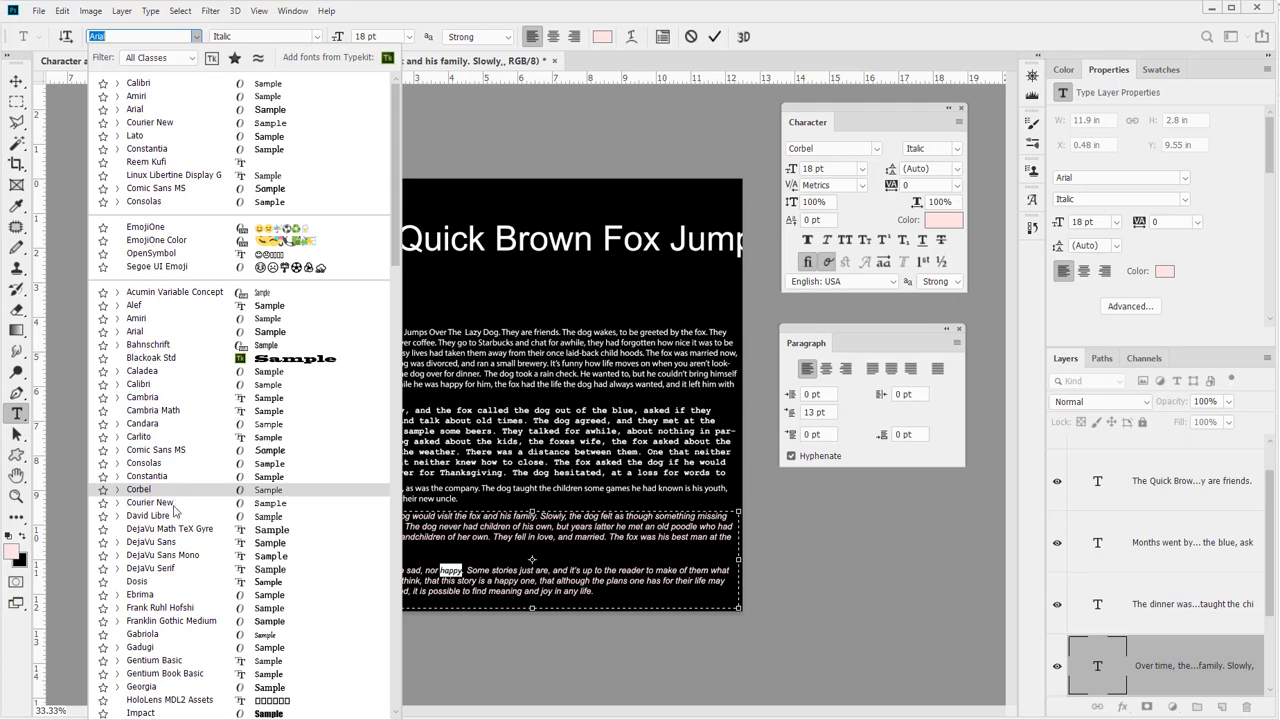
click(177, 687)
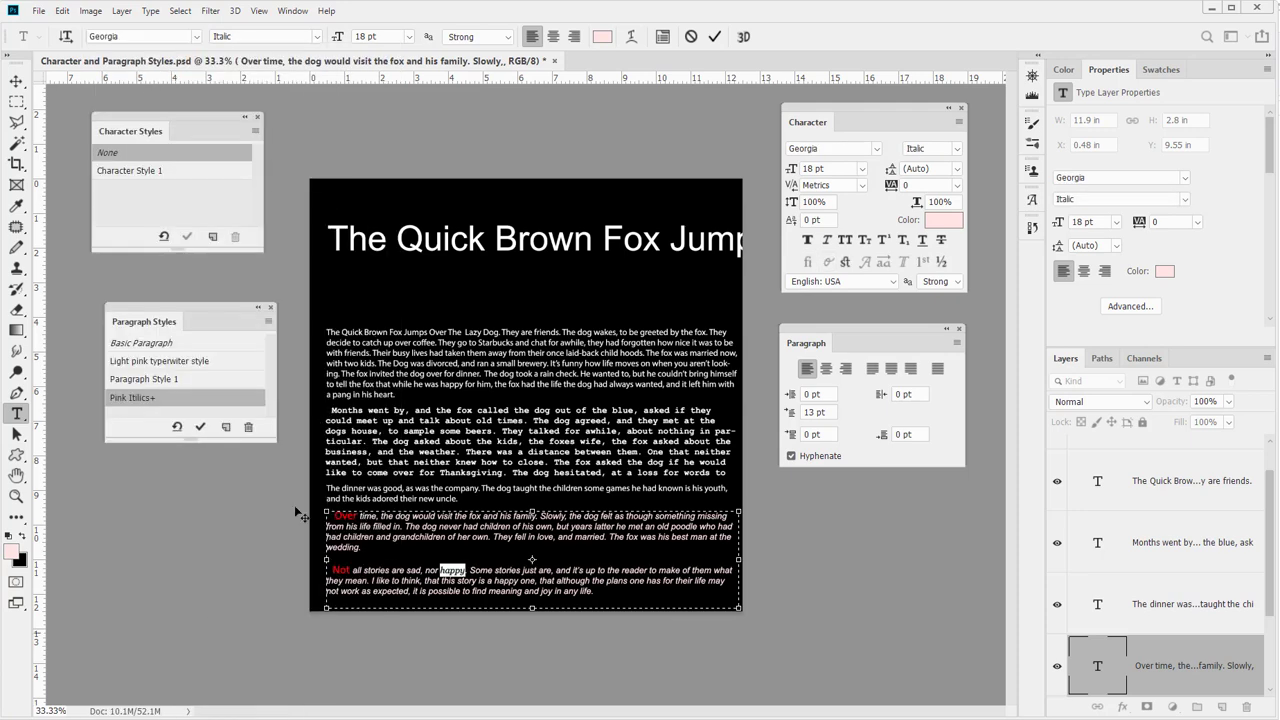
click(408, 36)
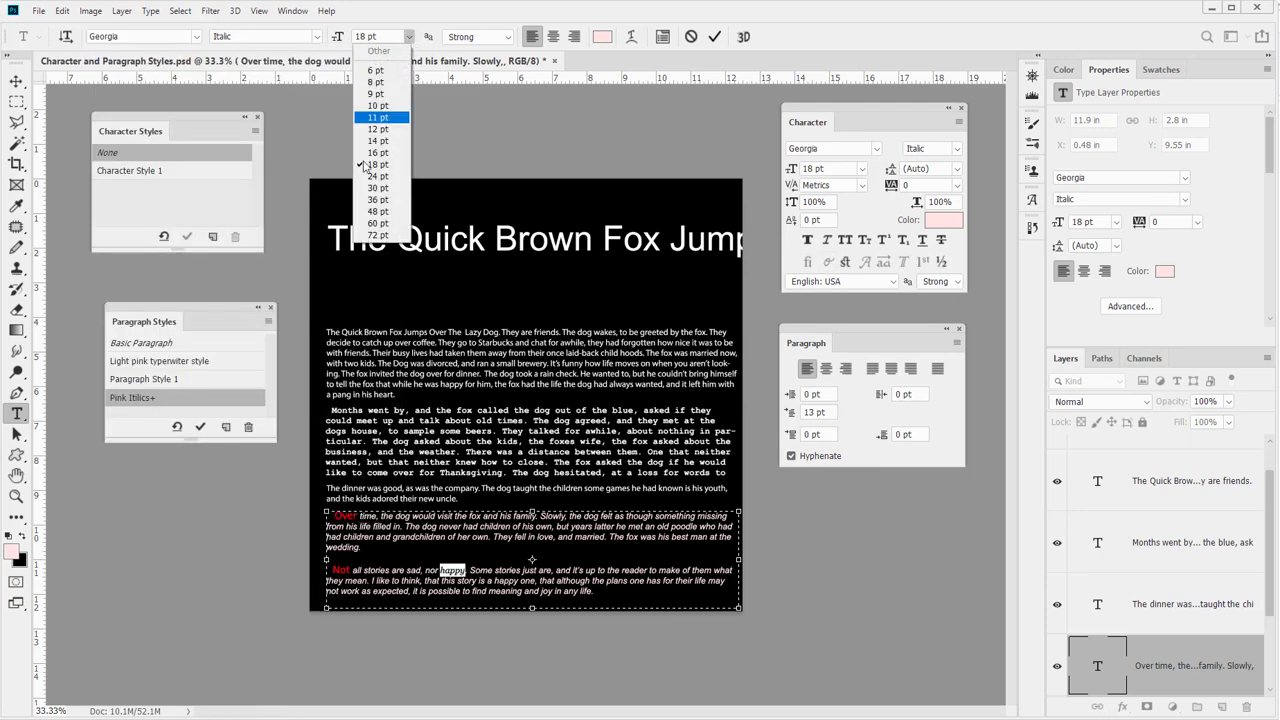
click(377, 188)
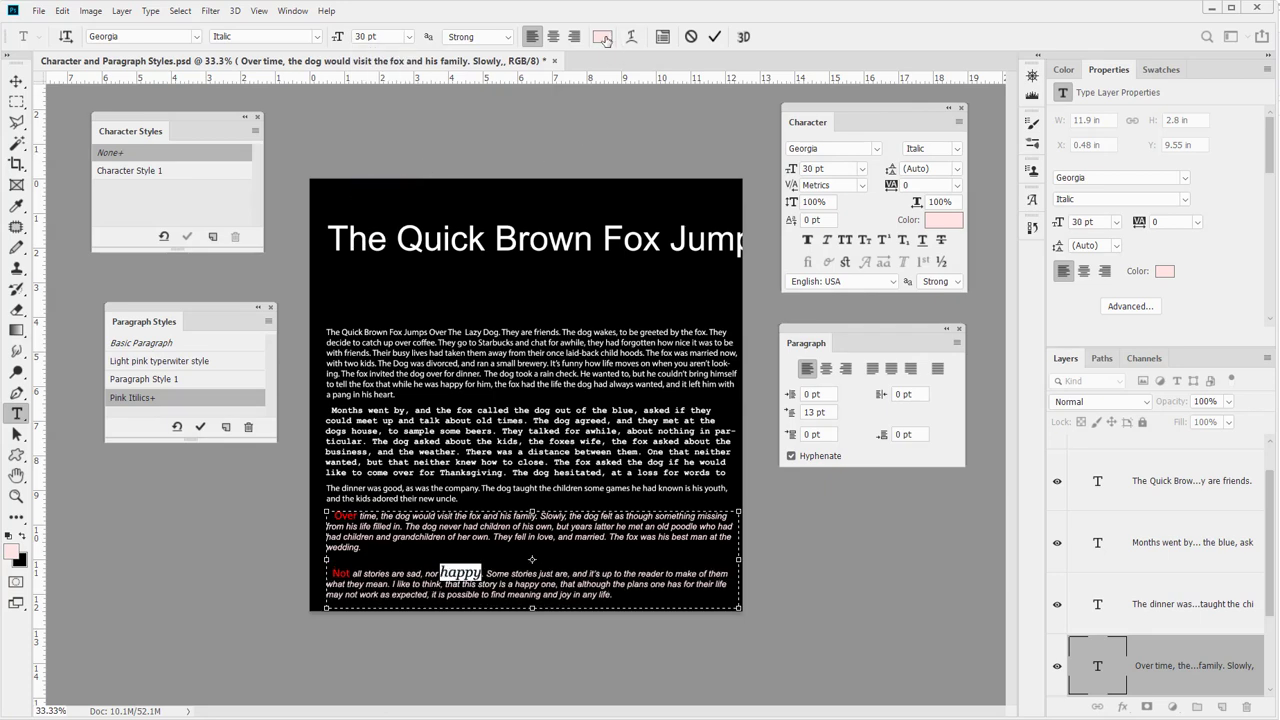
Color the word "happy" light yellow (fdffc8) and save its formatting as a new character style
click(602, 37)
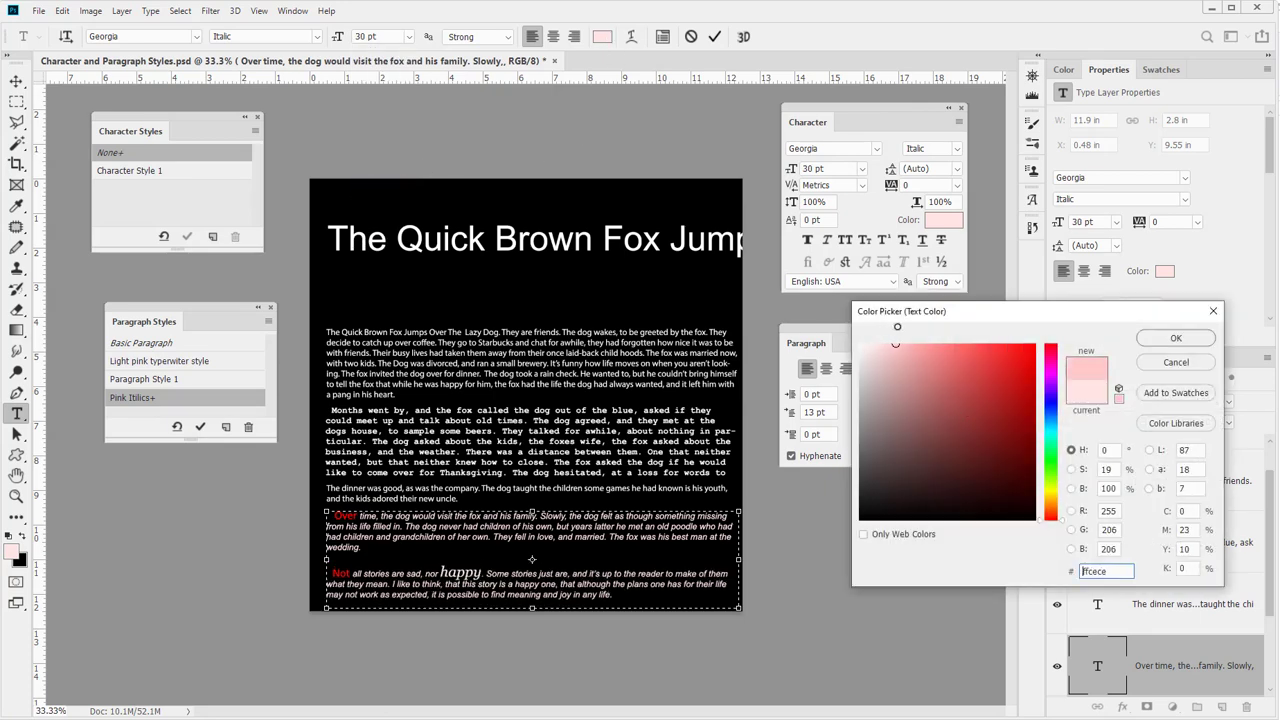
click(1051, 490)
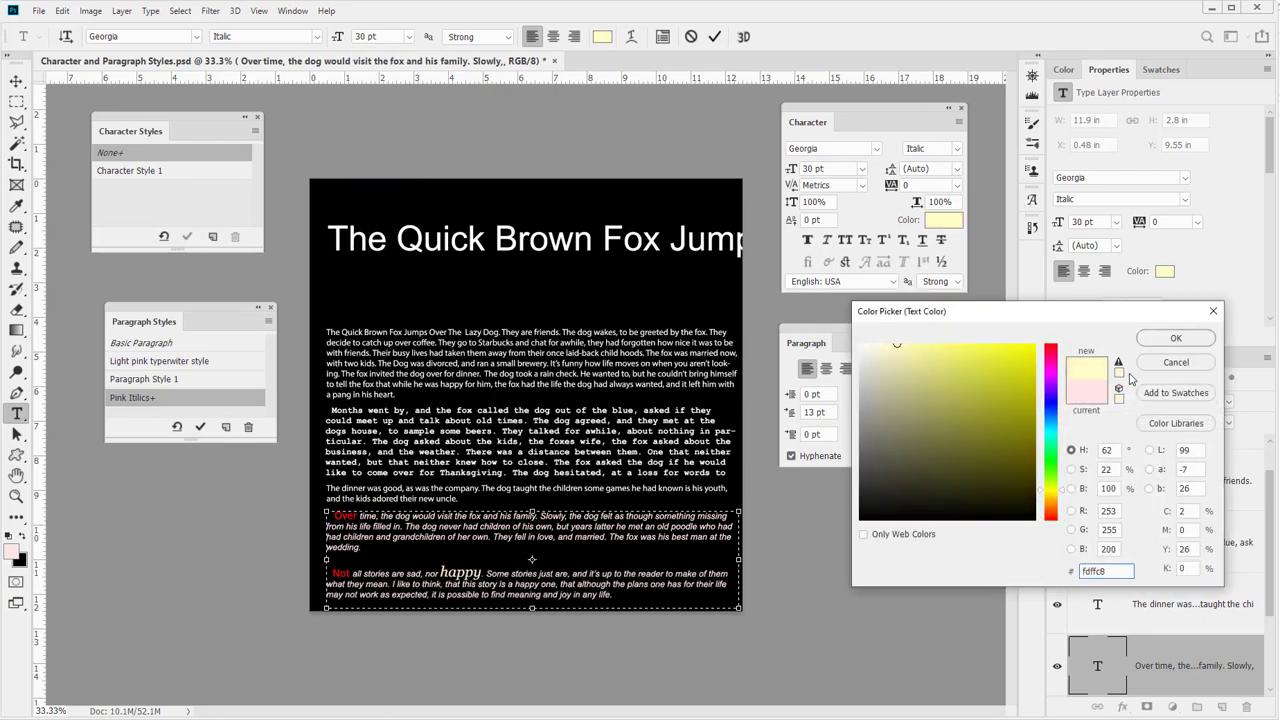
click(1186, 340)
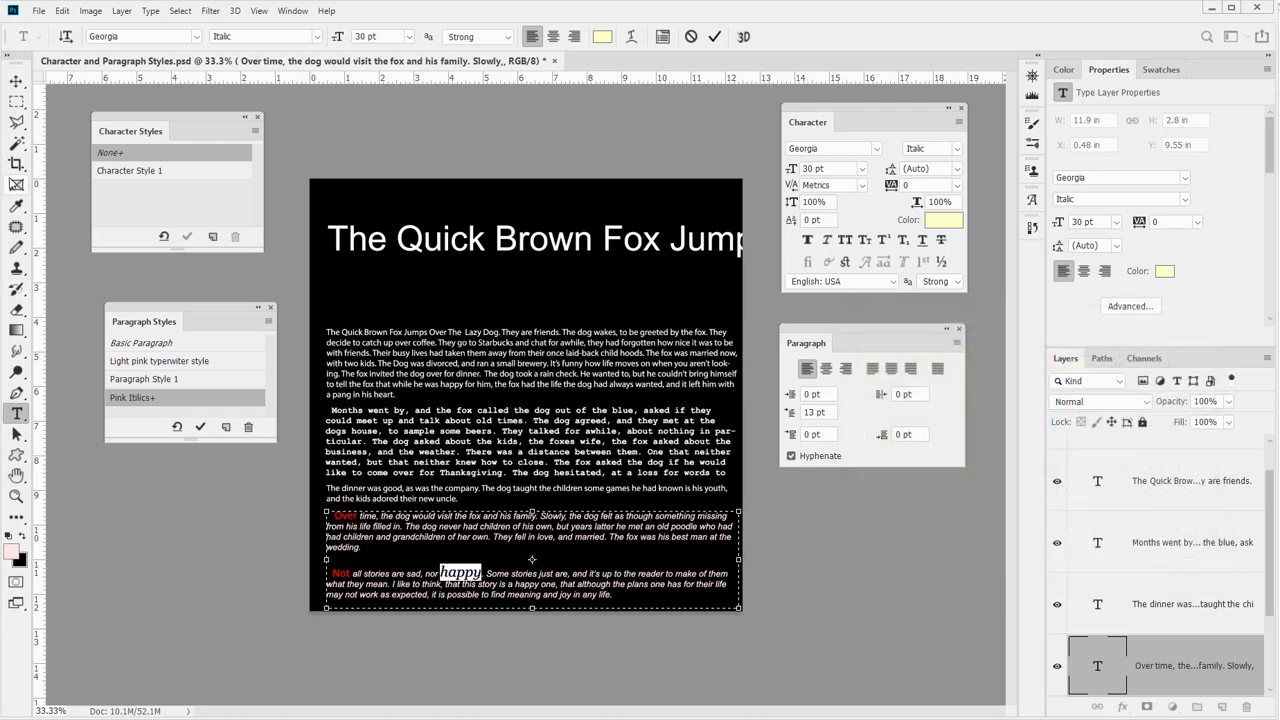
click(212, 237)
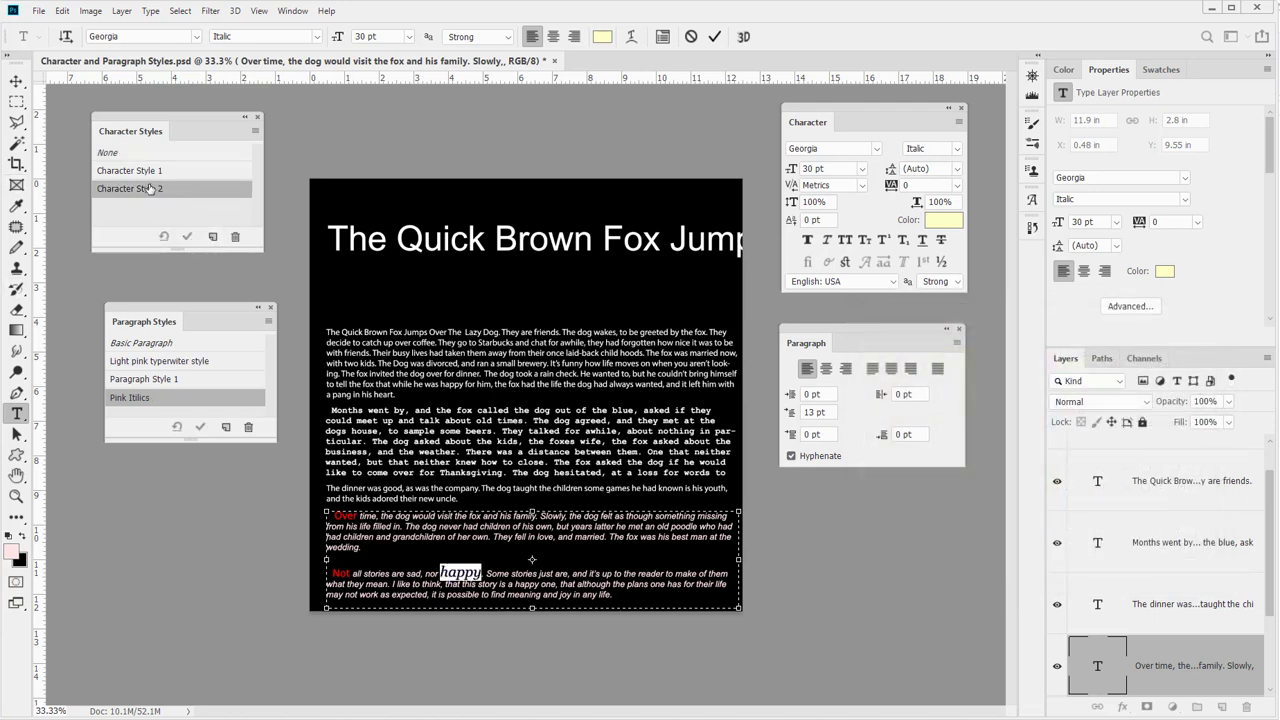
Rename Character Style 2 as "Light Yellow Large" in its style options
double_click(157, 193)
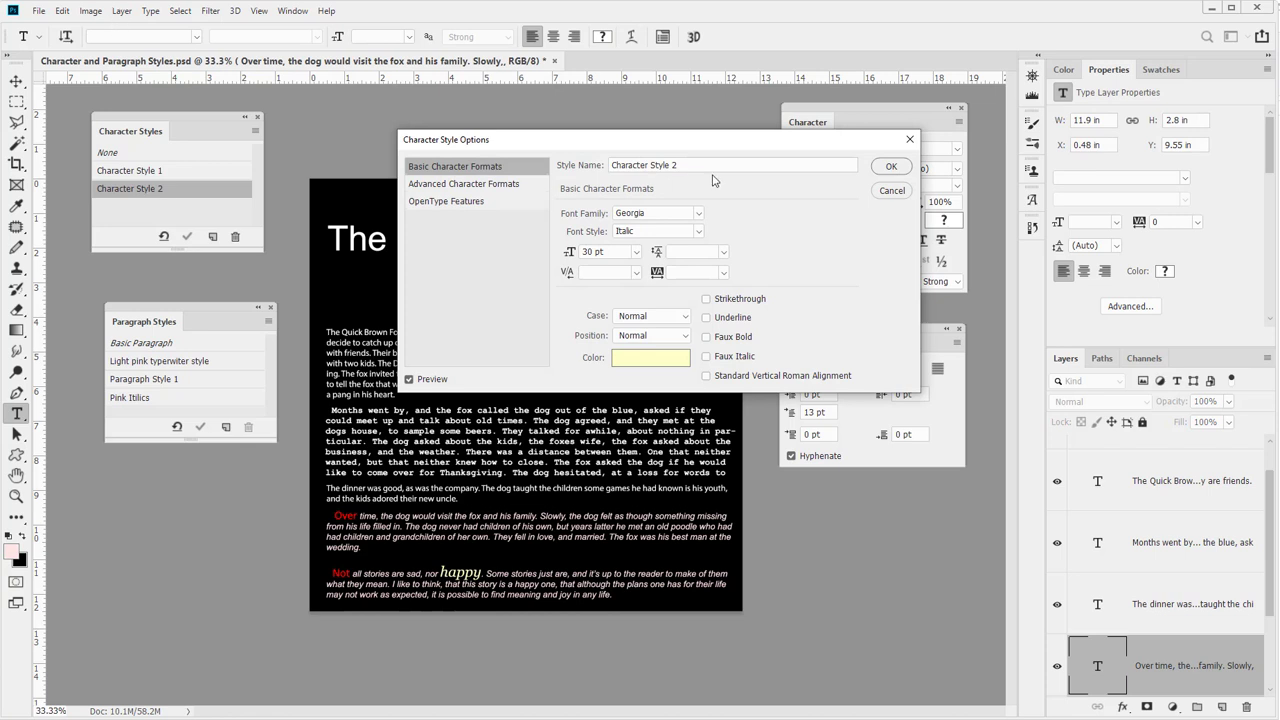
click(690, 165)
text(Light Yello)
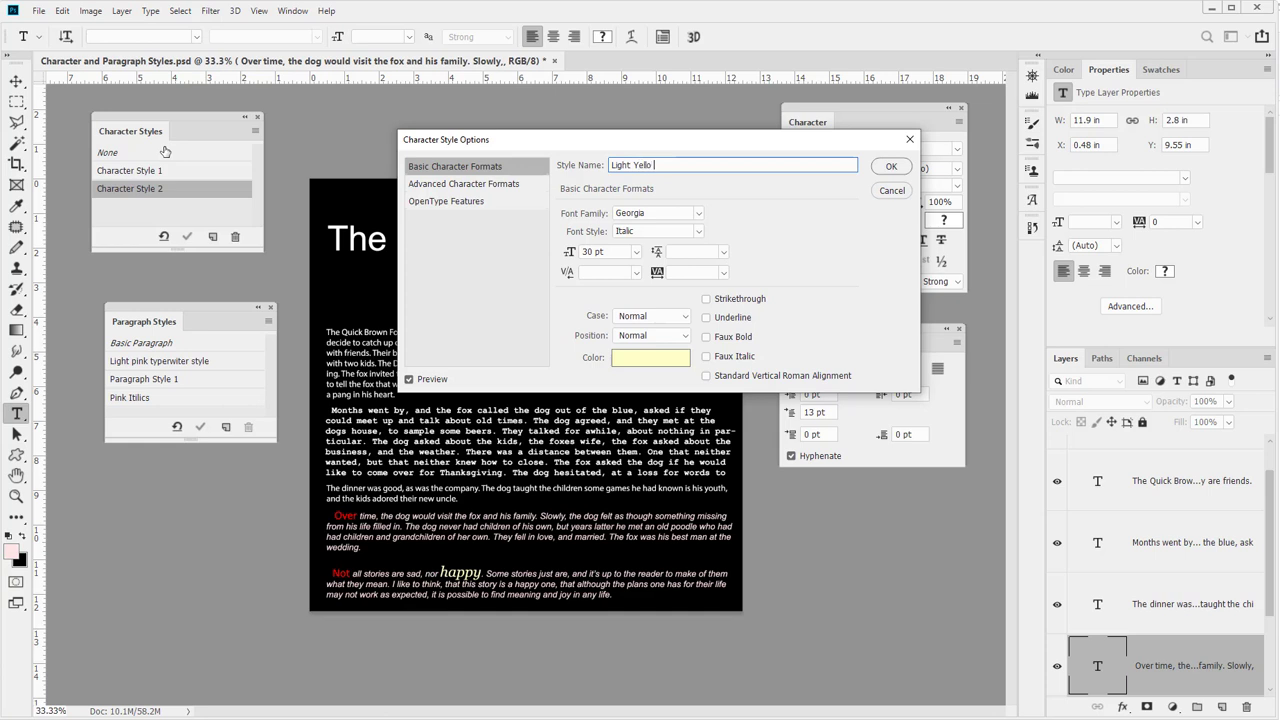
text(w Large)
Examine the style's advanced character formats and OpenType features, and return to the basic character formats
click(434, 186)
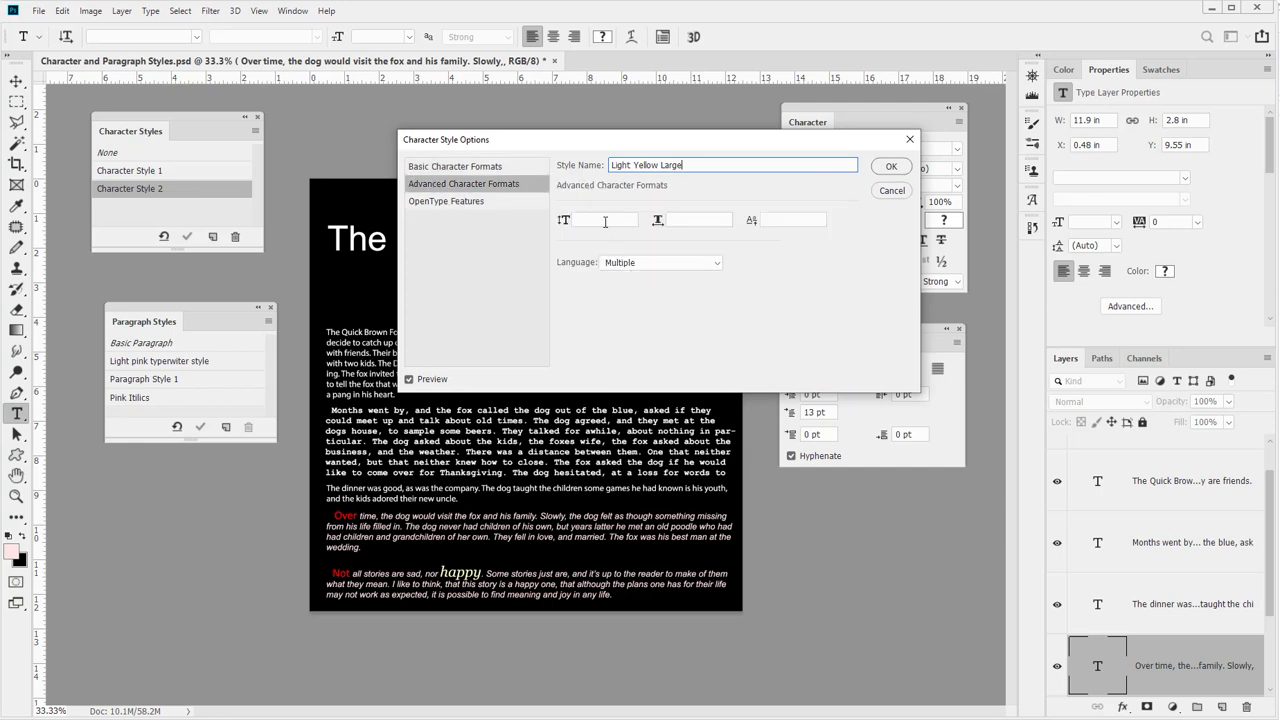
click(714, 219)
click(789, 221)
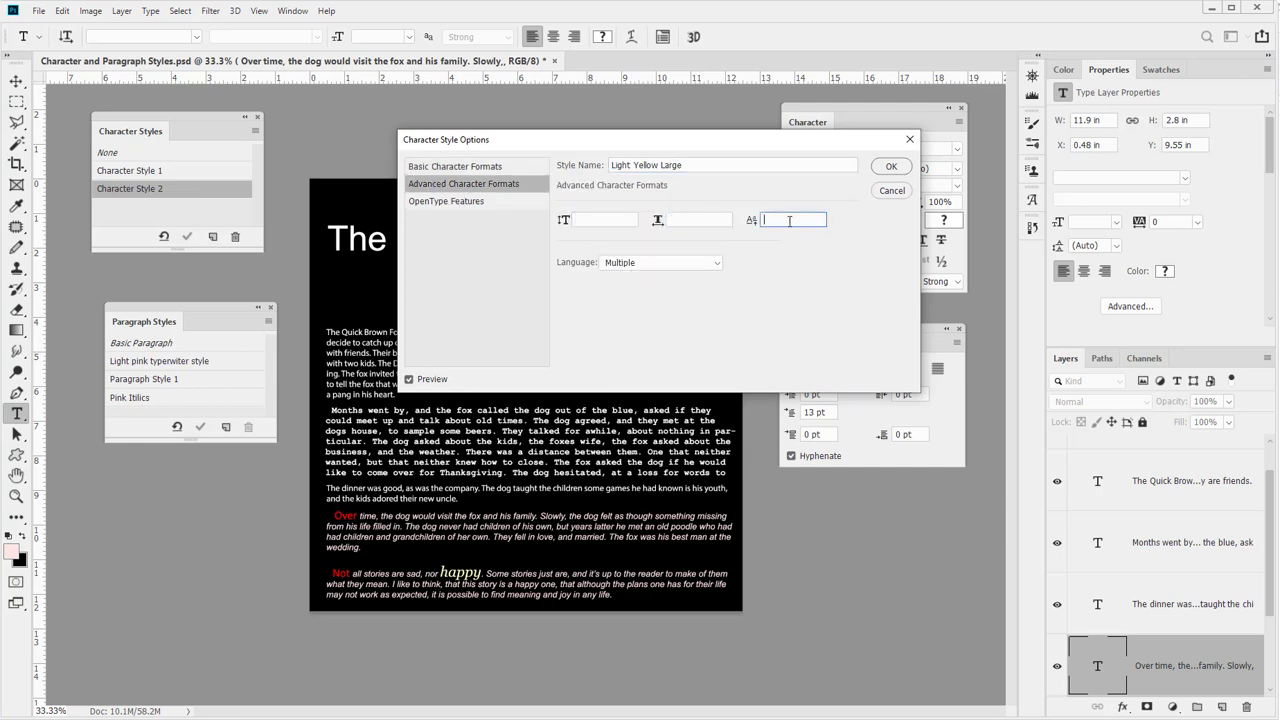
click(703, 264)
click(845, 263)
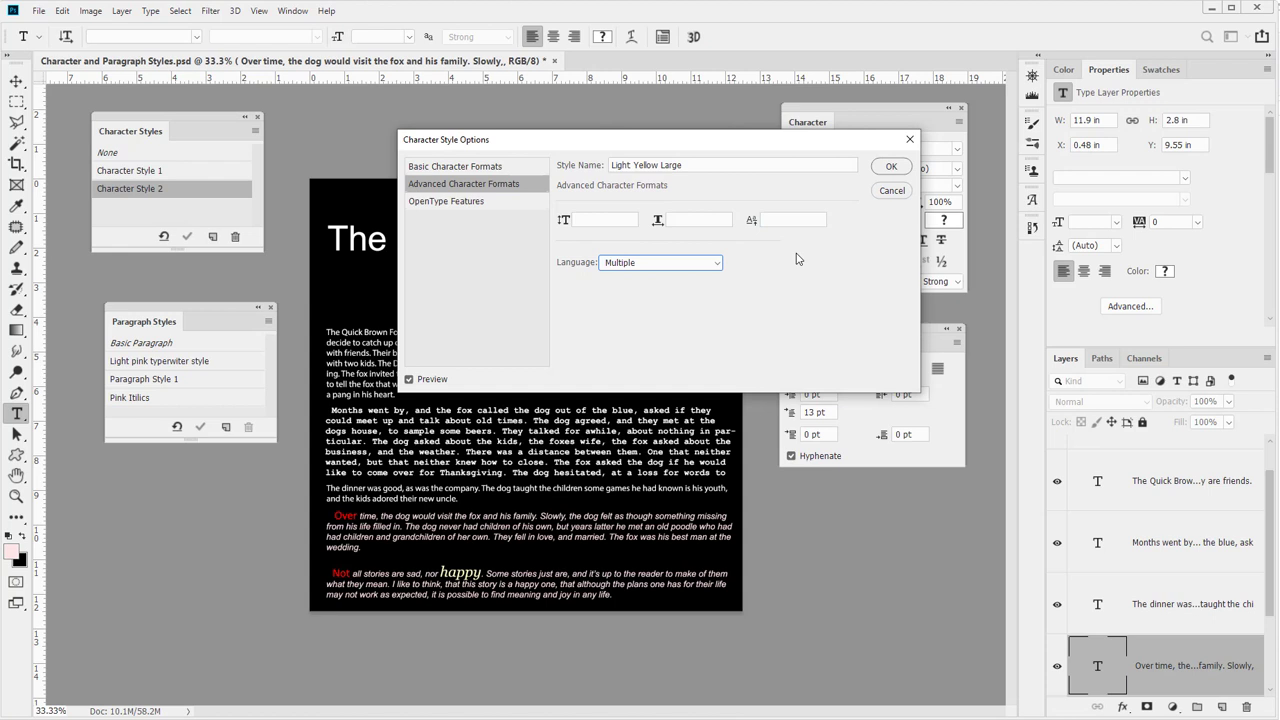
click(478, 201)
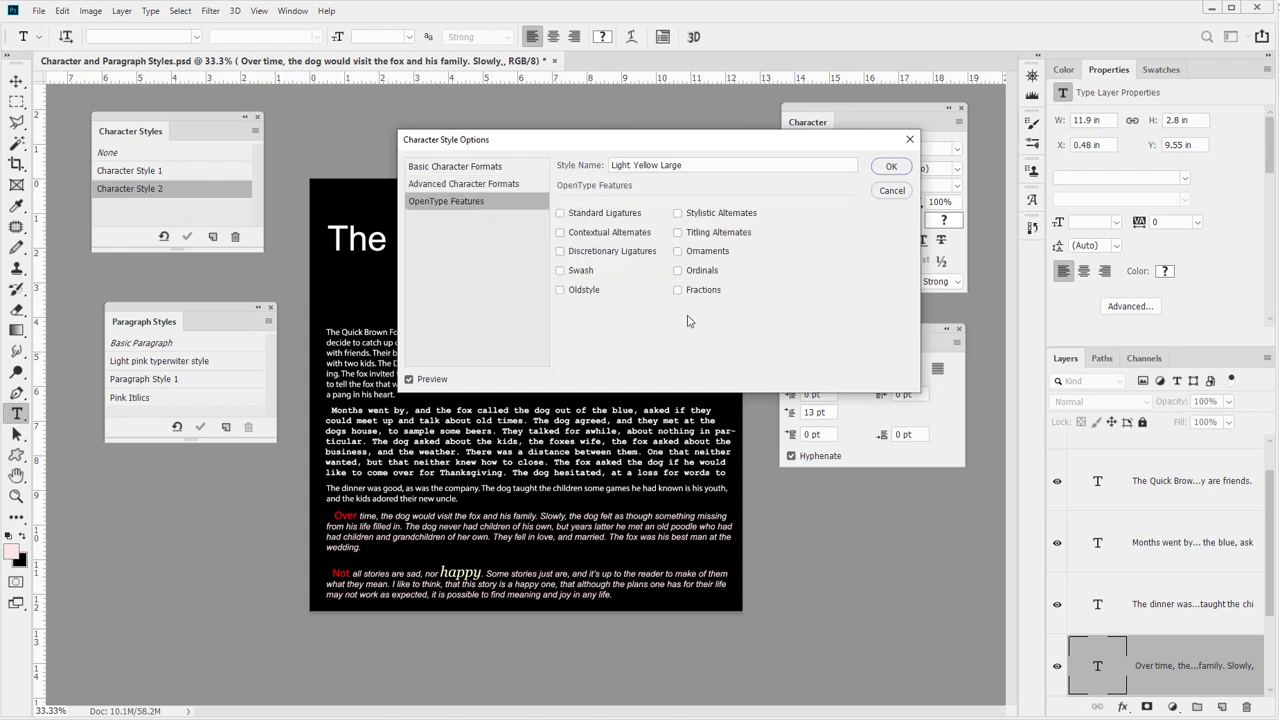
click(470, 168)
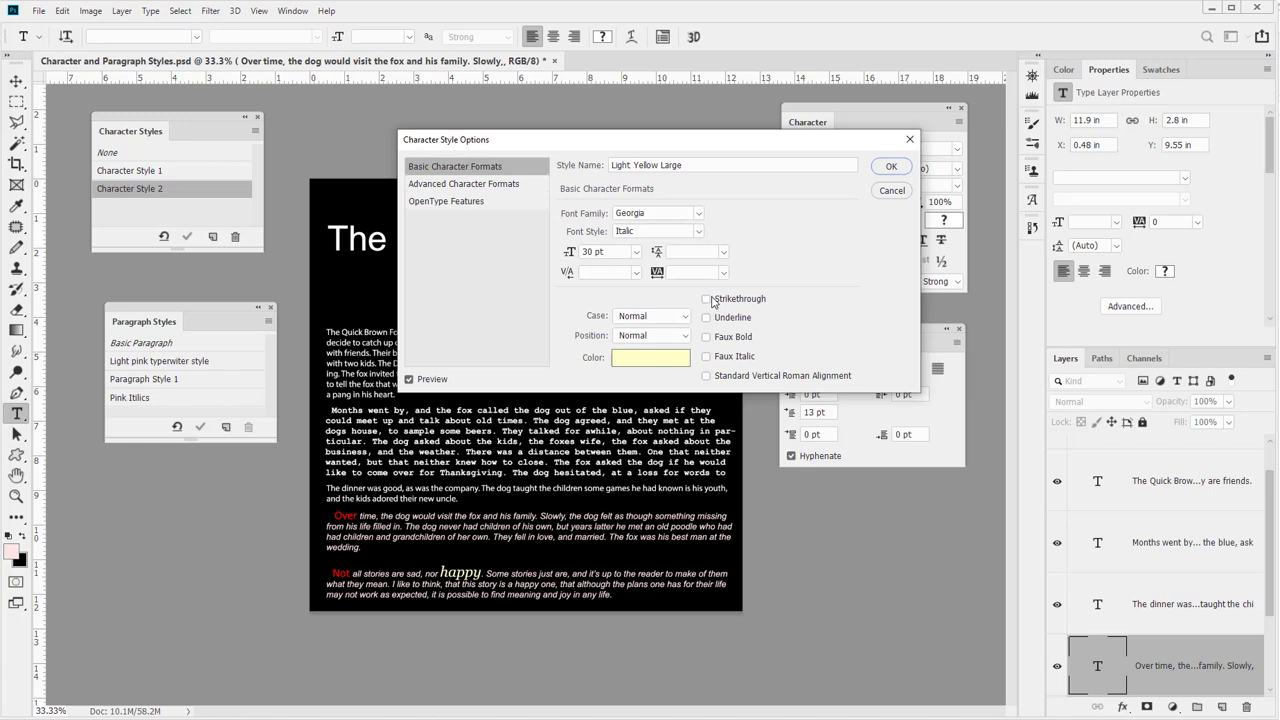
Set the Light Yellow Large style's case to Small Caps with its position at Normal
drag(745, 145, 566, 147)
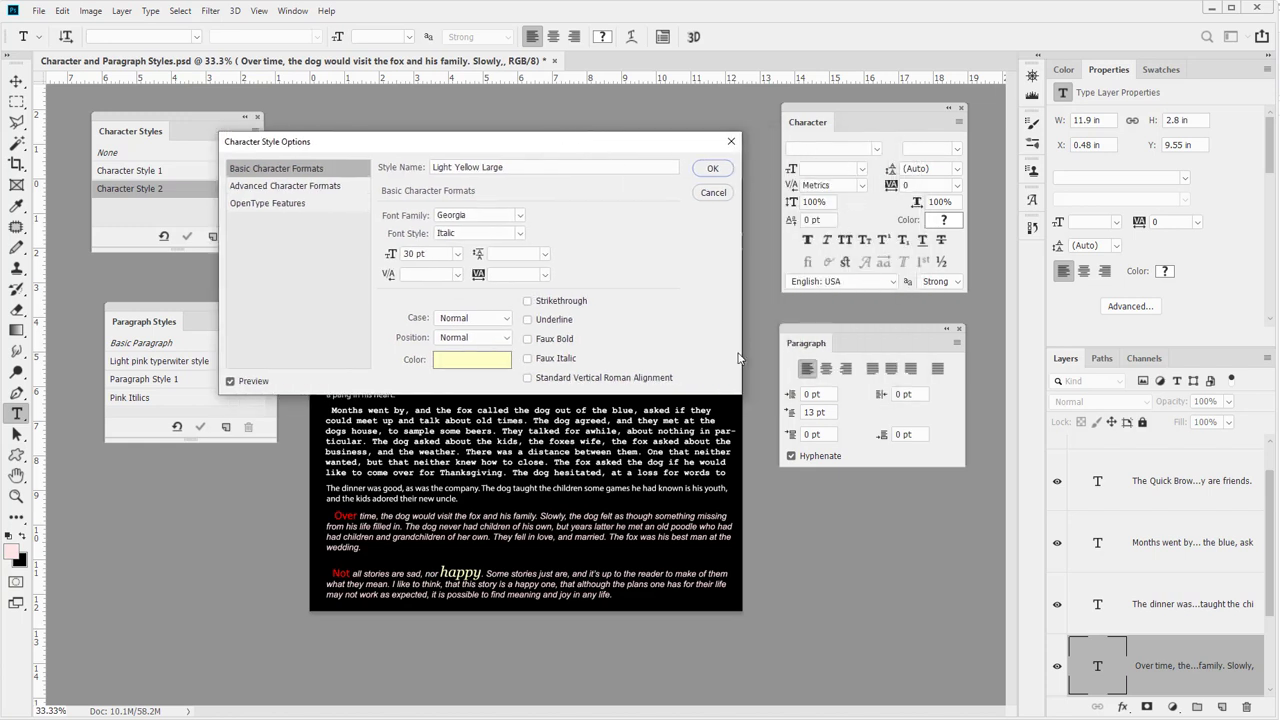
click(477, 337)
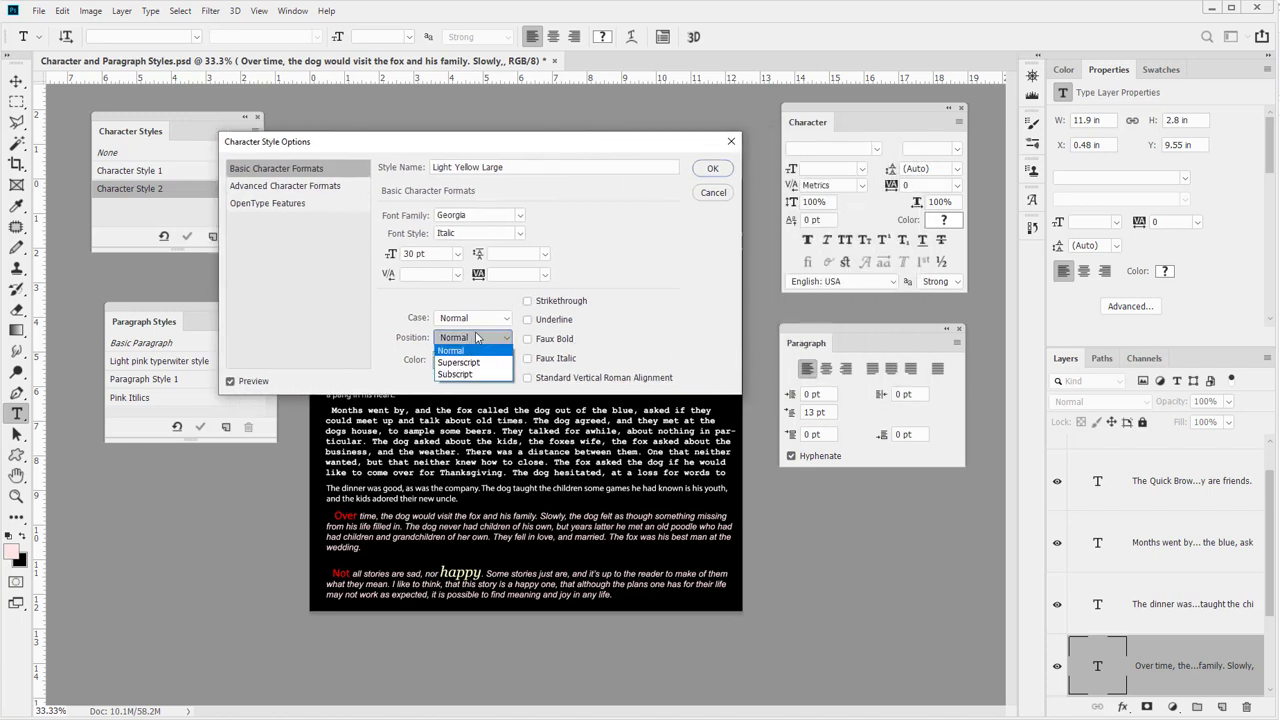
click(500, 351)
click(487, 318)
click(487, 331)
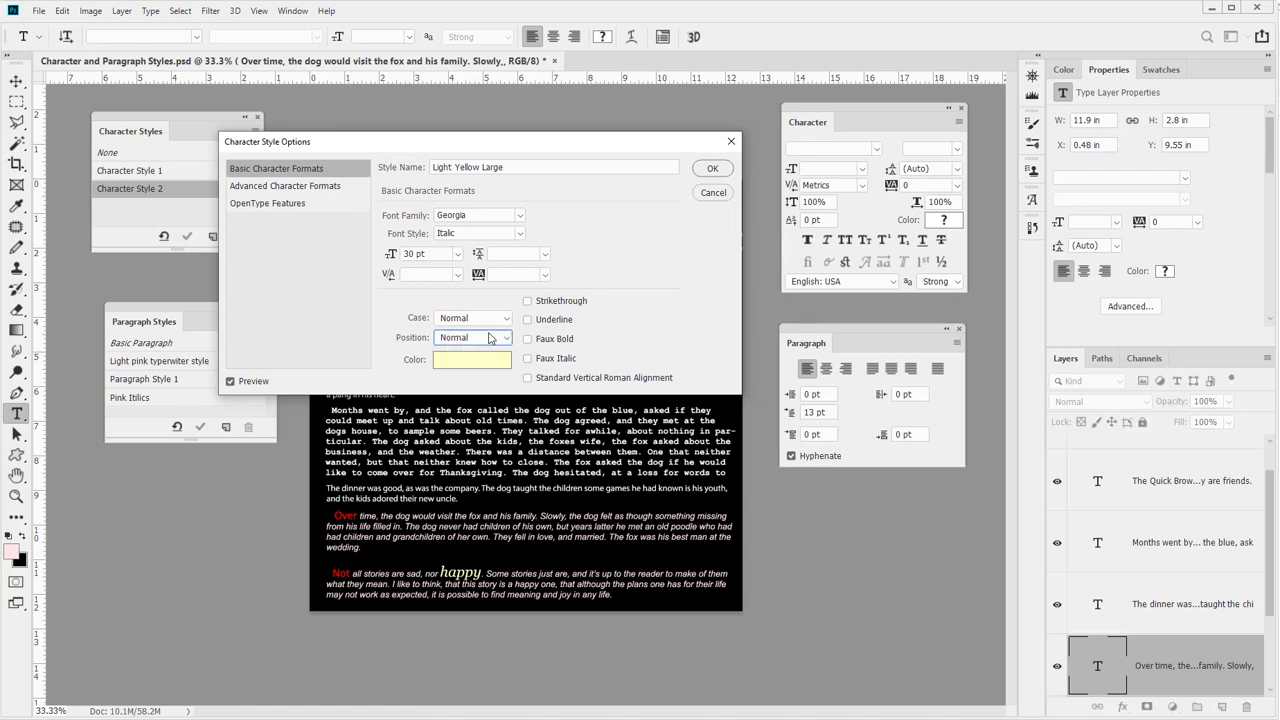
click(487, 321)
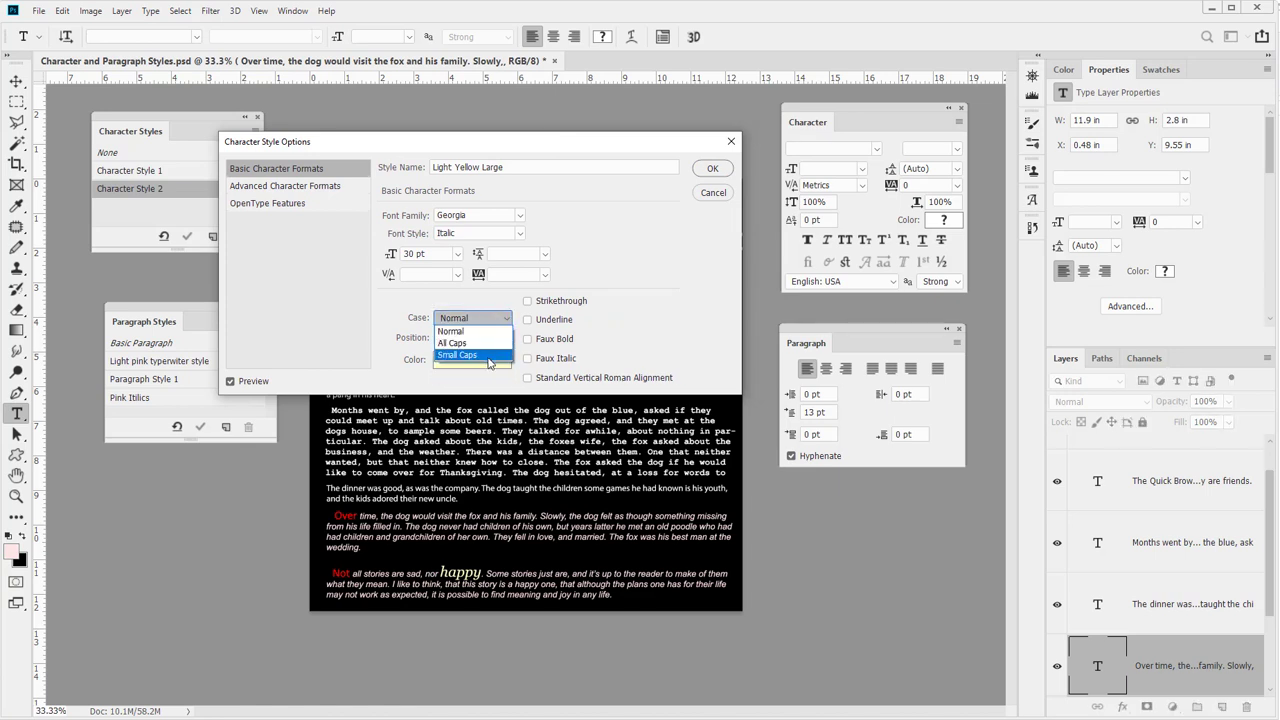
click(489, 356)
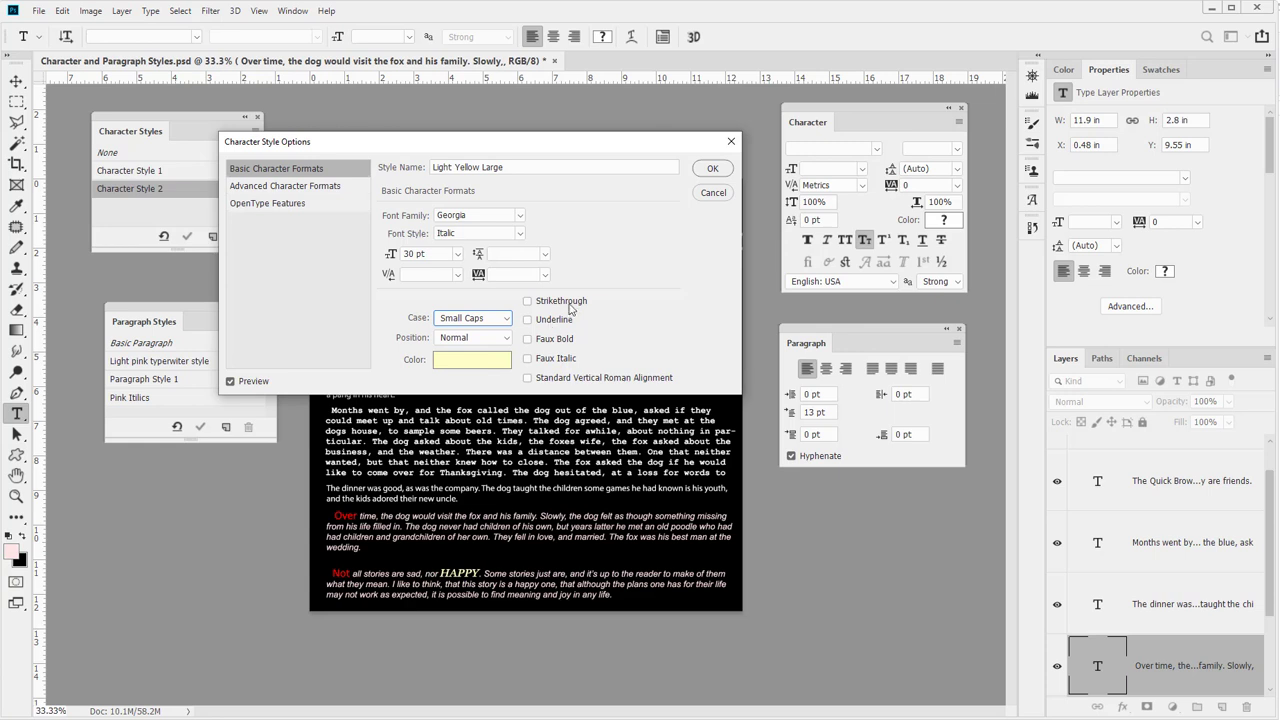
Add underline, faux bold and faux italic to the Light Yellow Large style and accept its options
click(566, 320)
click(558, 339)
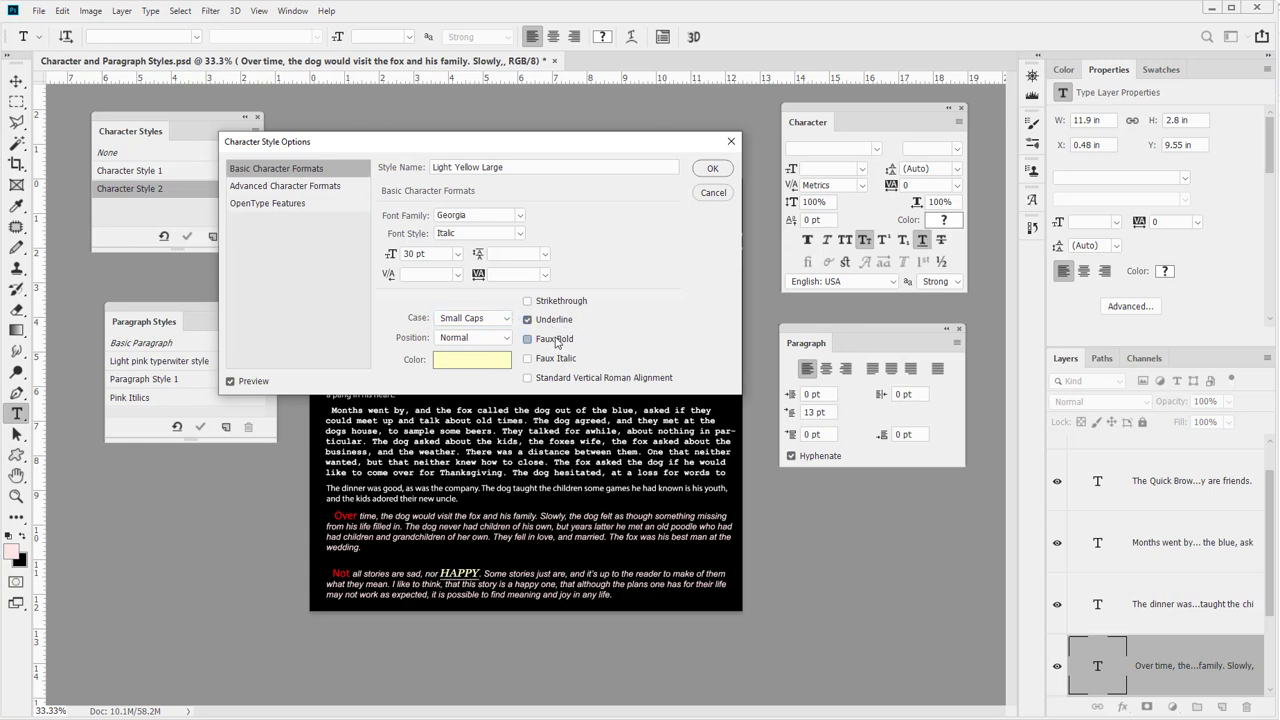
click(563, 360)
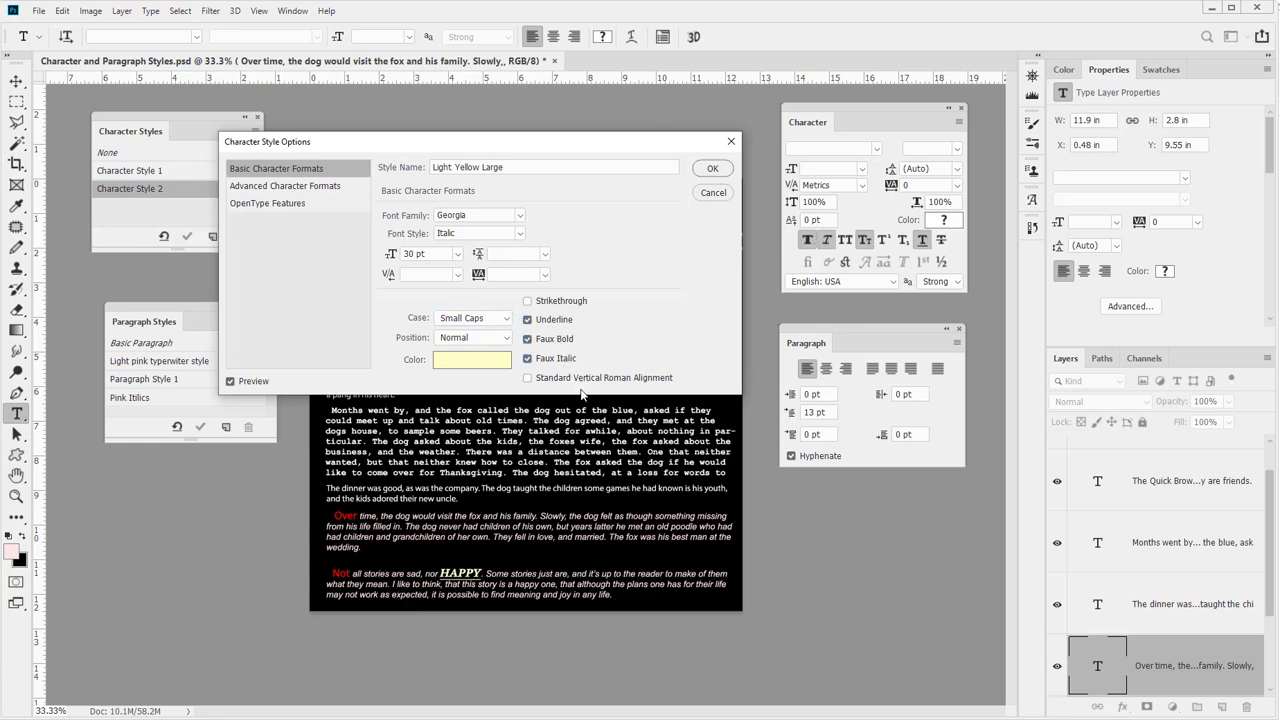
click(712, 169)
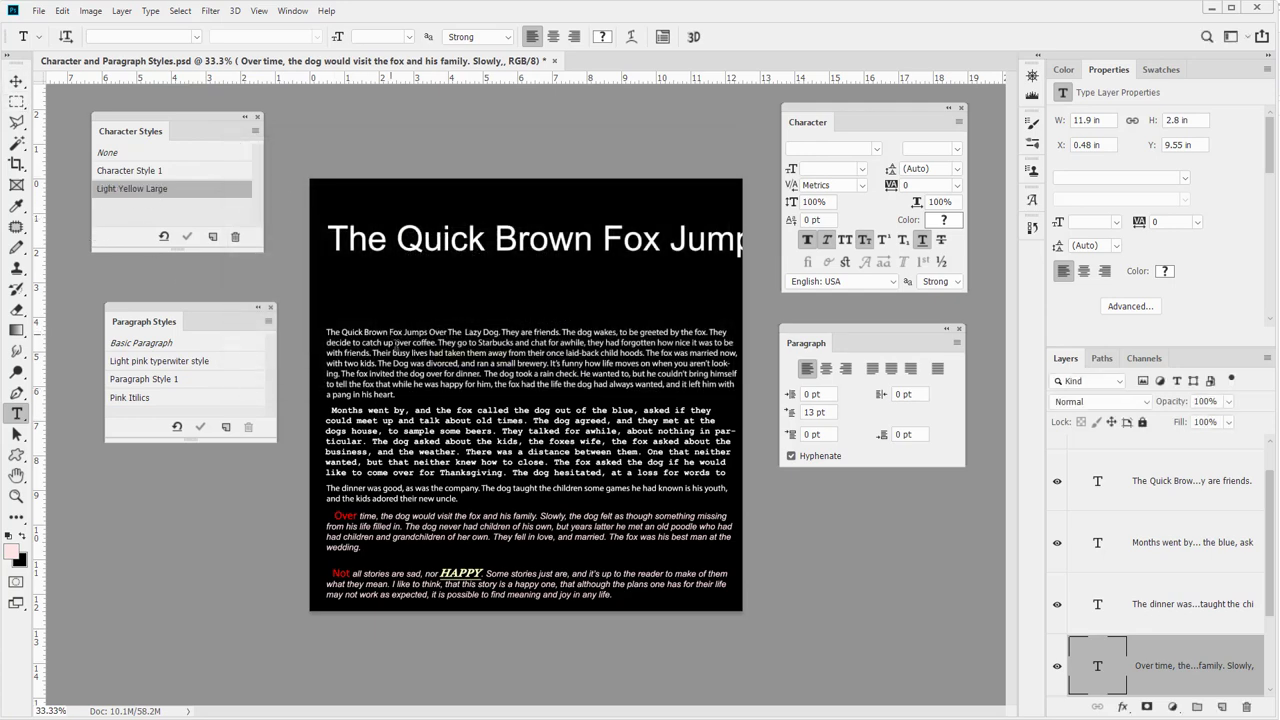
Apply the Light Yellow Large character style to the word "busy" in the first body paragraph and clear its overrides
click(397, 347)
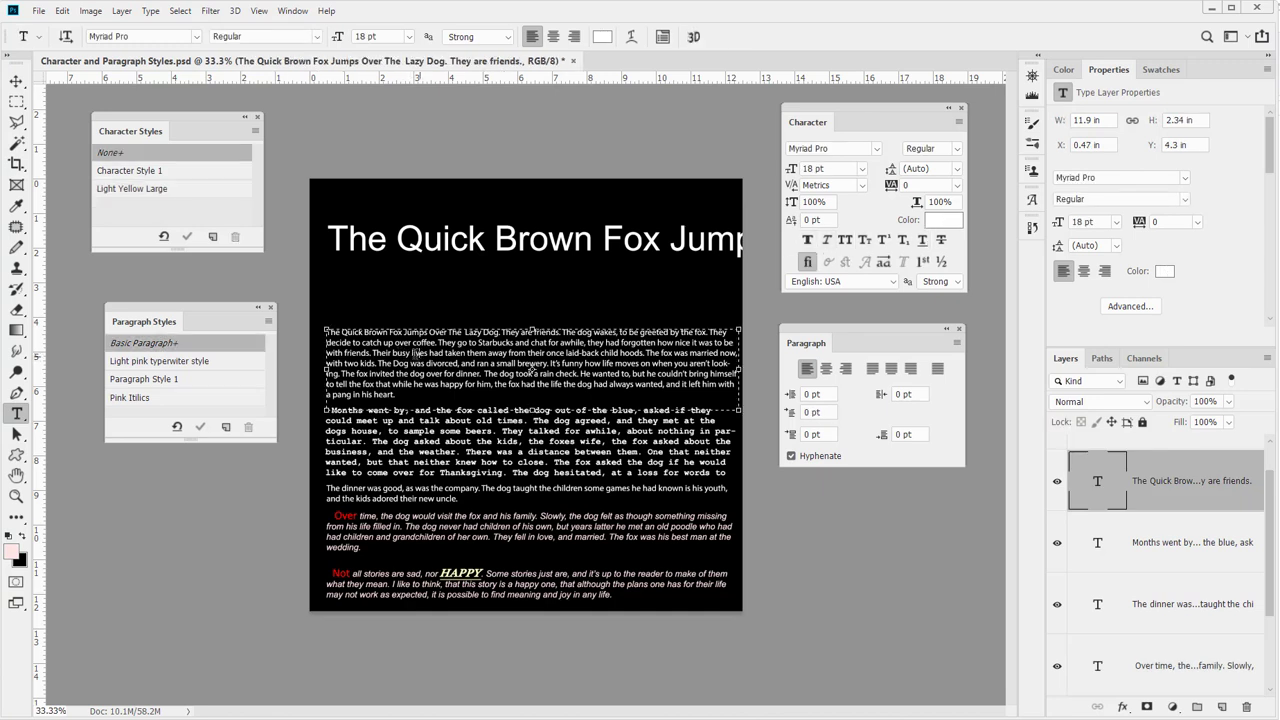
click(393, 353)
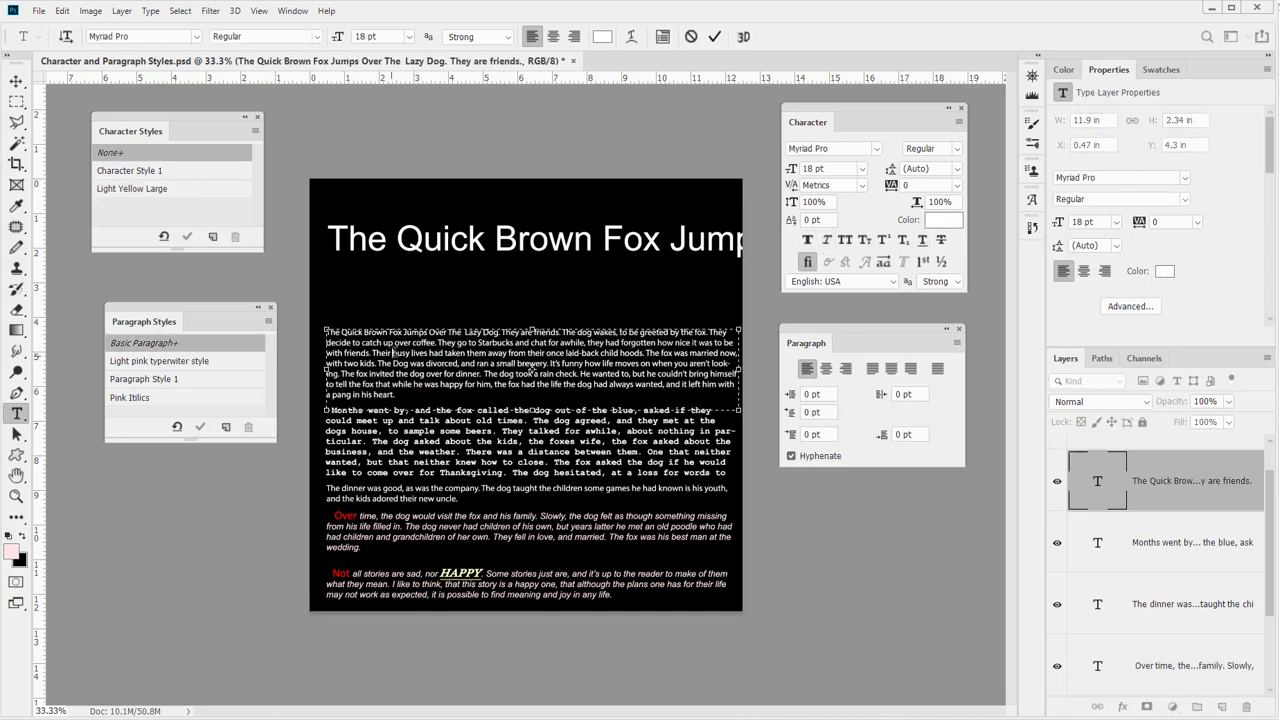
click(130, 188)
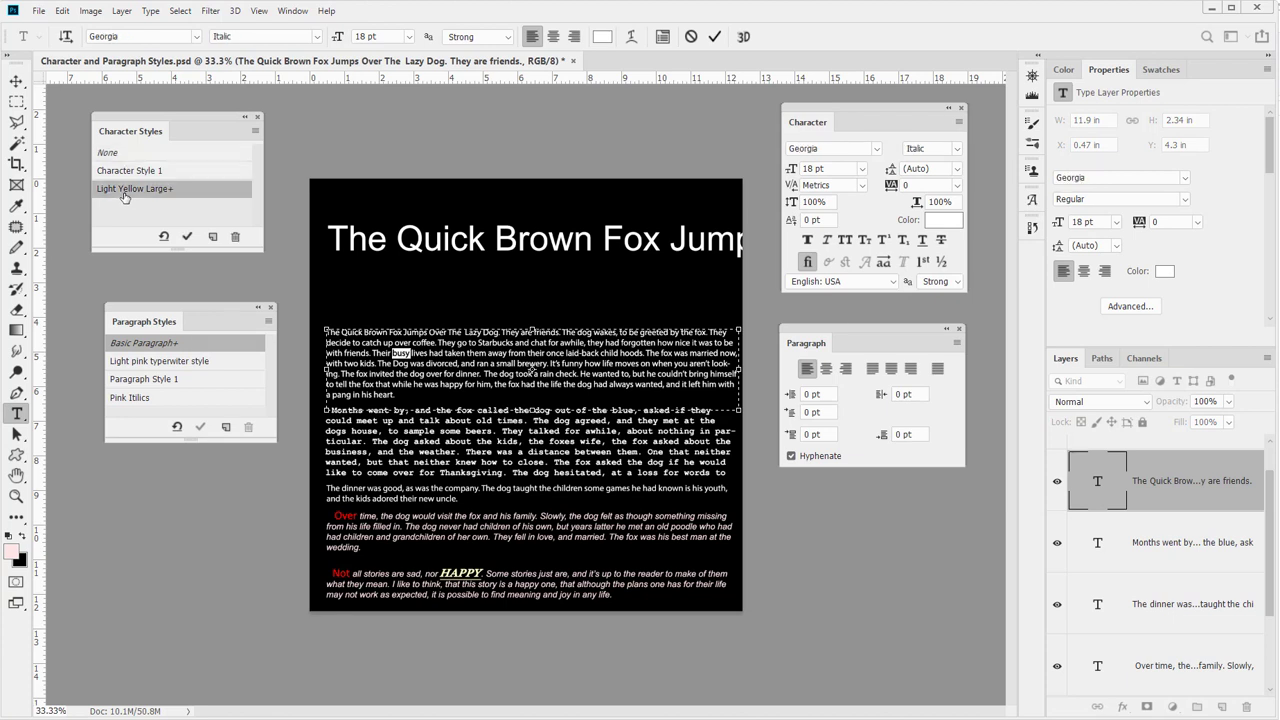
click(400, 356)
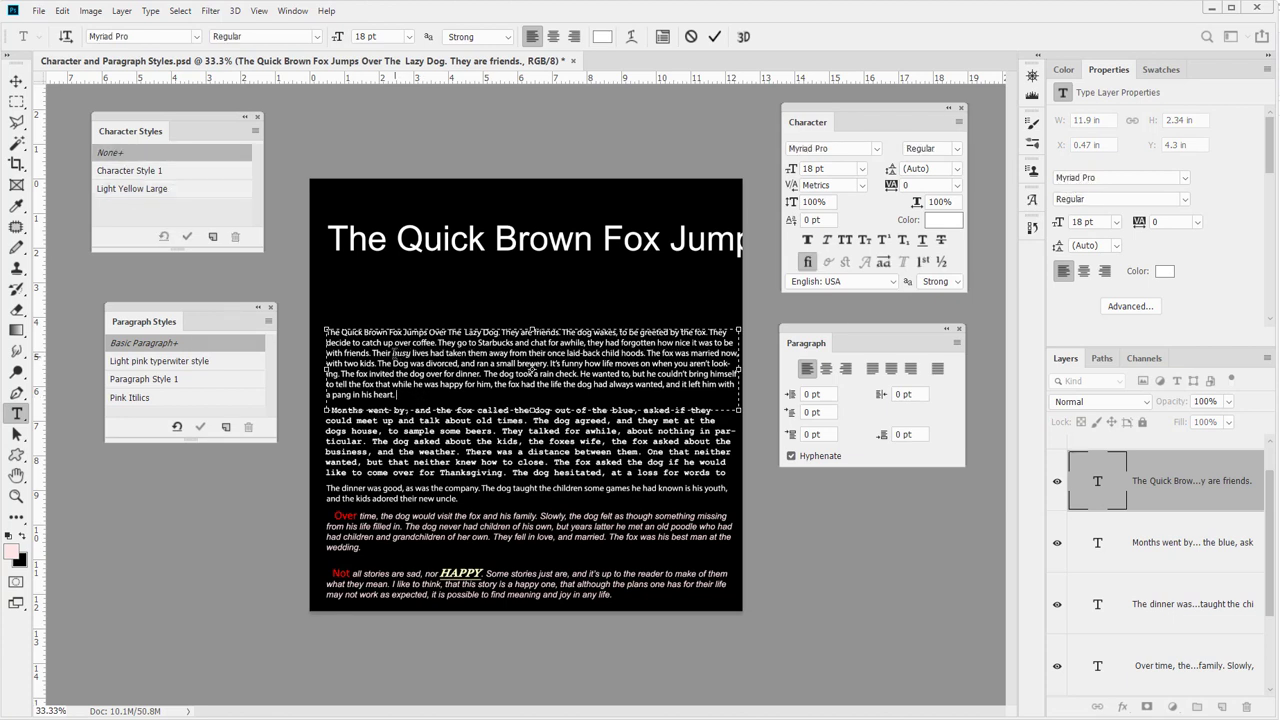
drag(391, 353, 410, 353)
click(128, 188)
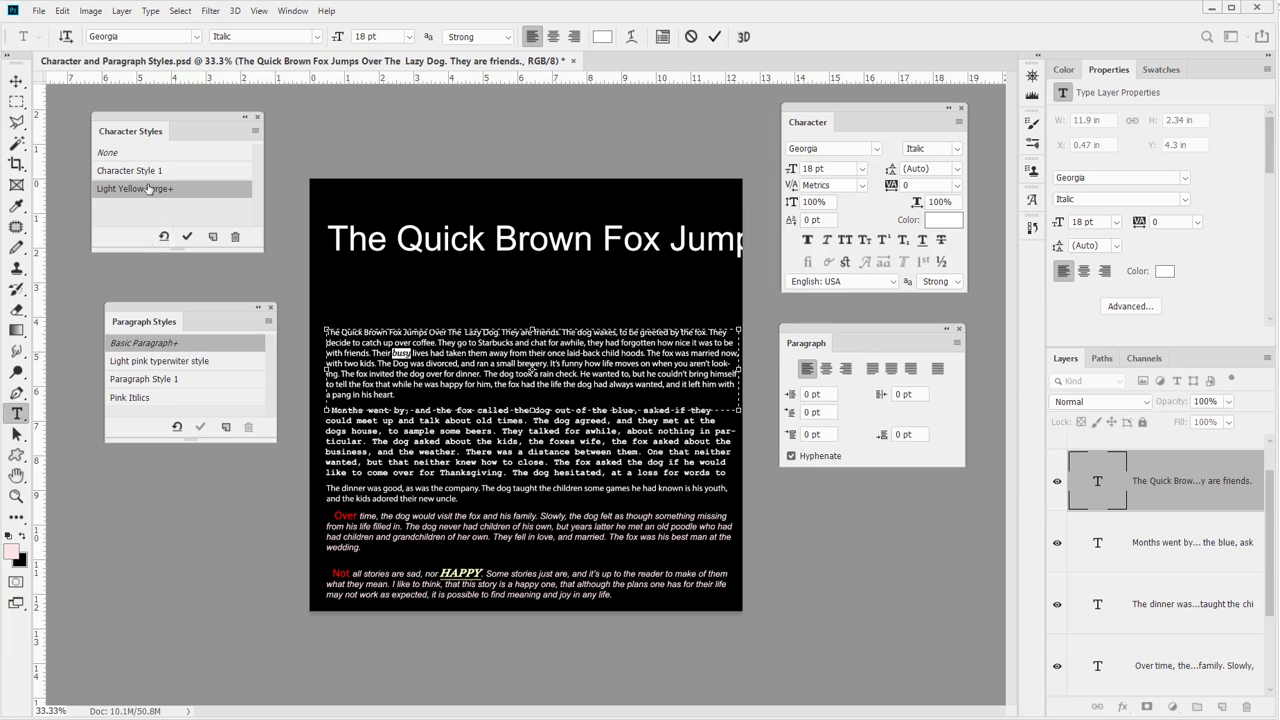
click(163, 237)
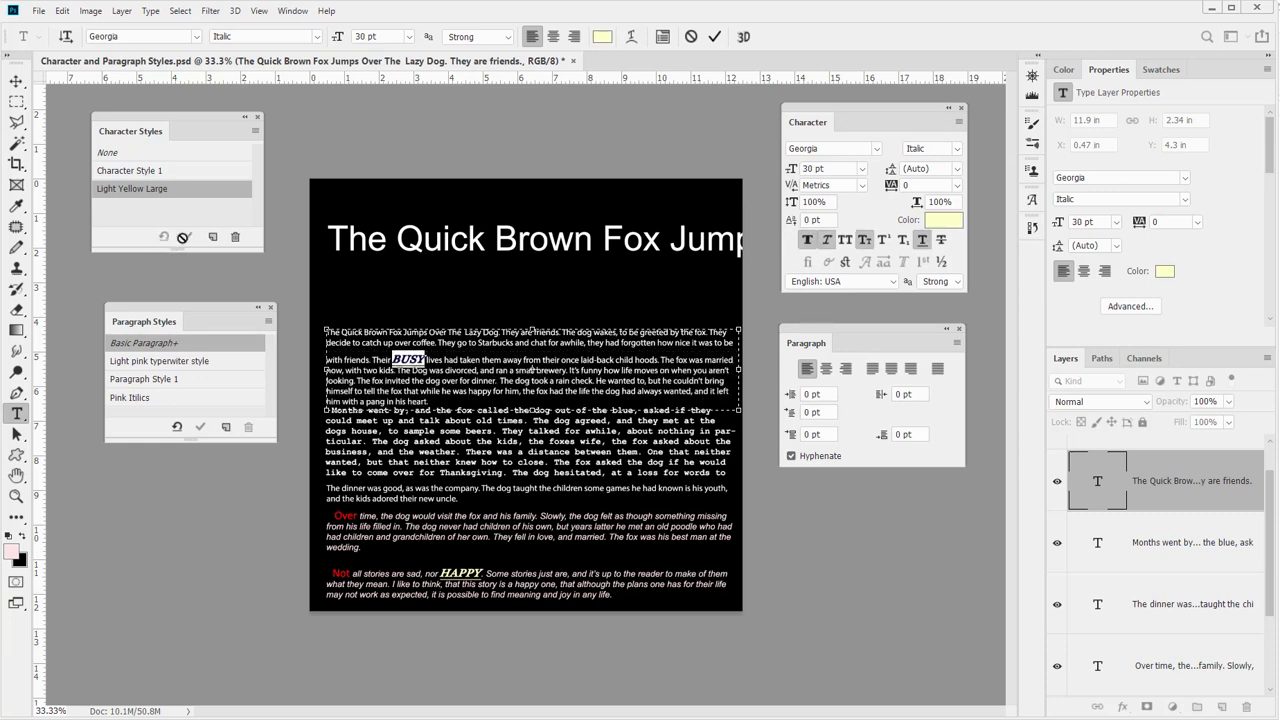
click(481, 392)
double_click(410, 359)
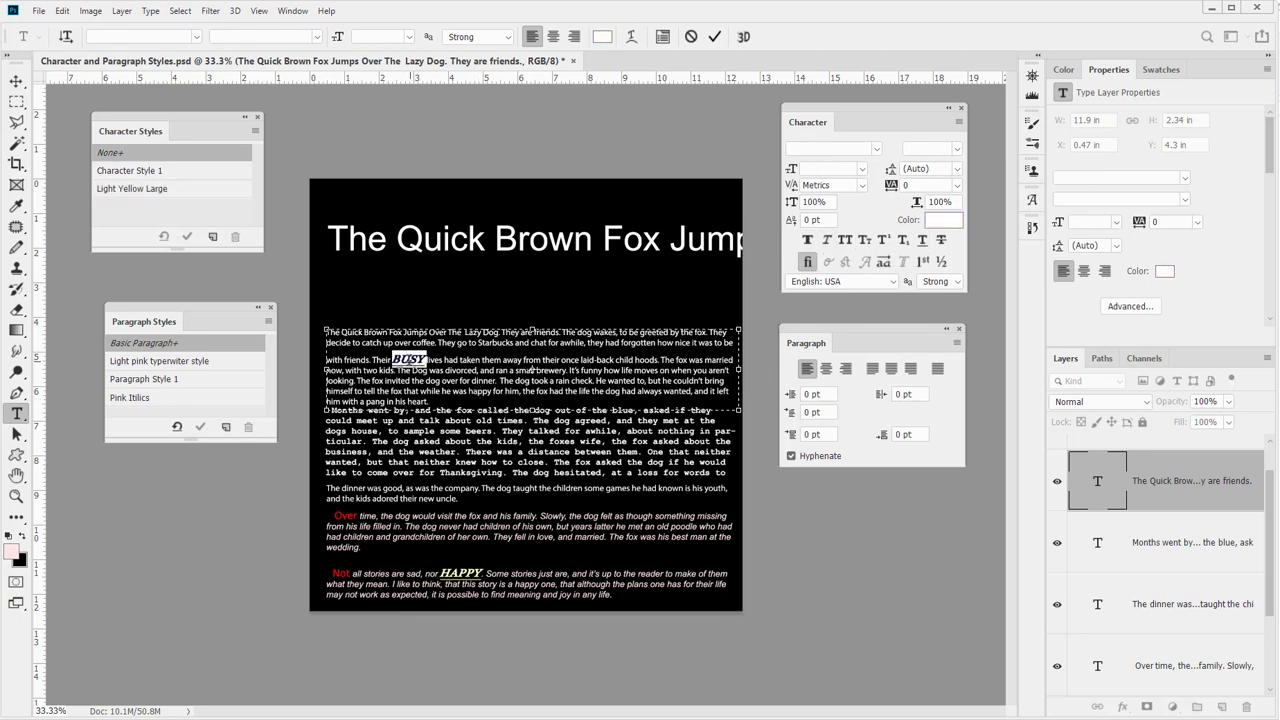
click(500, 364)
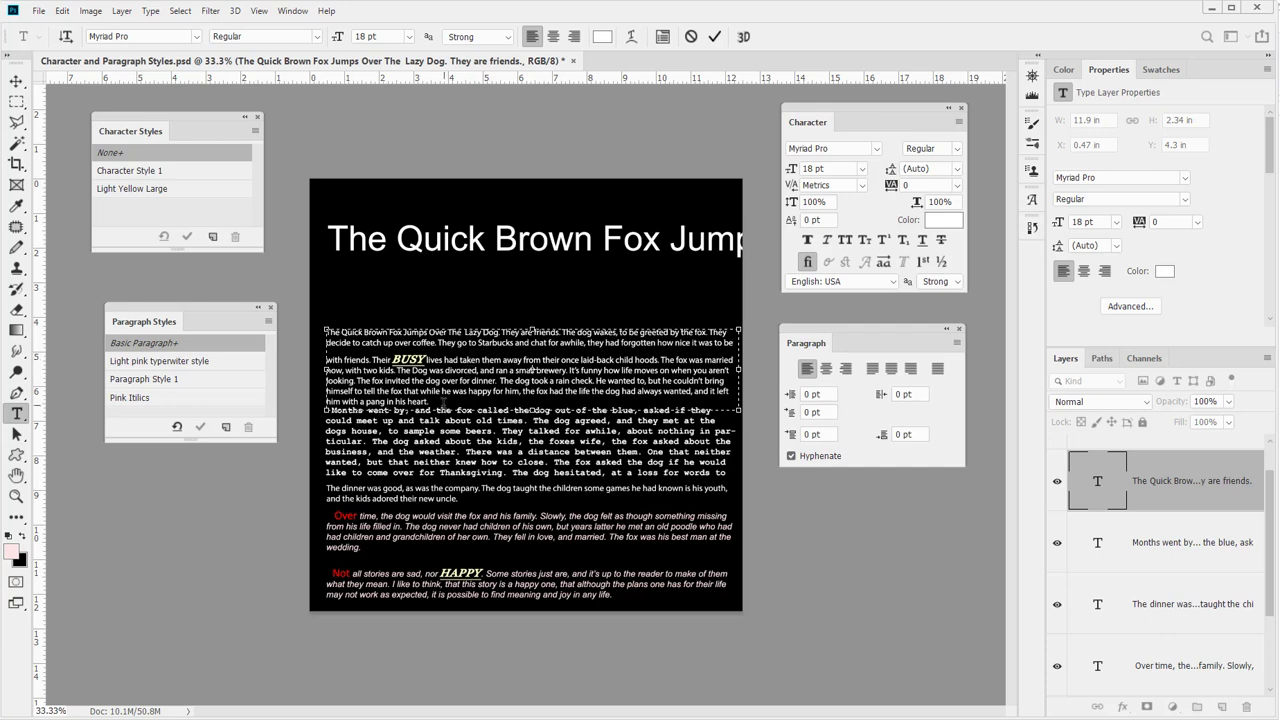
Apply the Pink Itilics paragraph style to the first body paragraph and clear the overrides from its line with "busy" through its end
drag(428, 401, 318, 354)
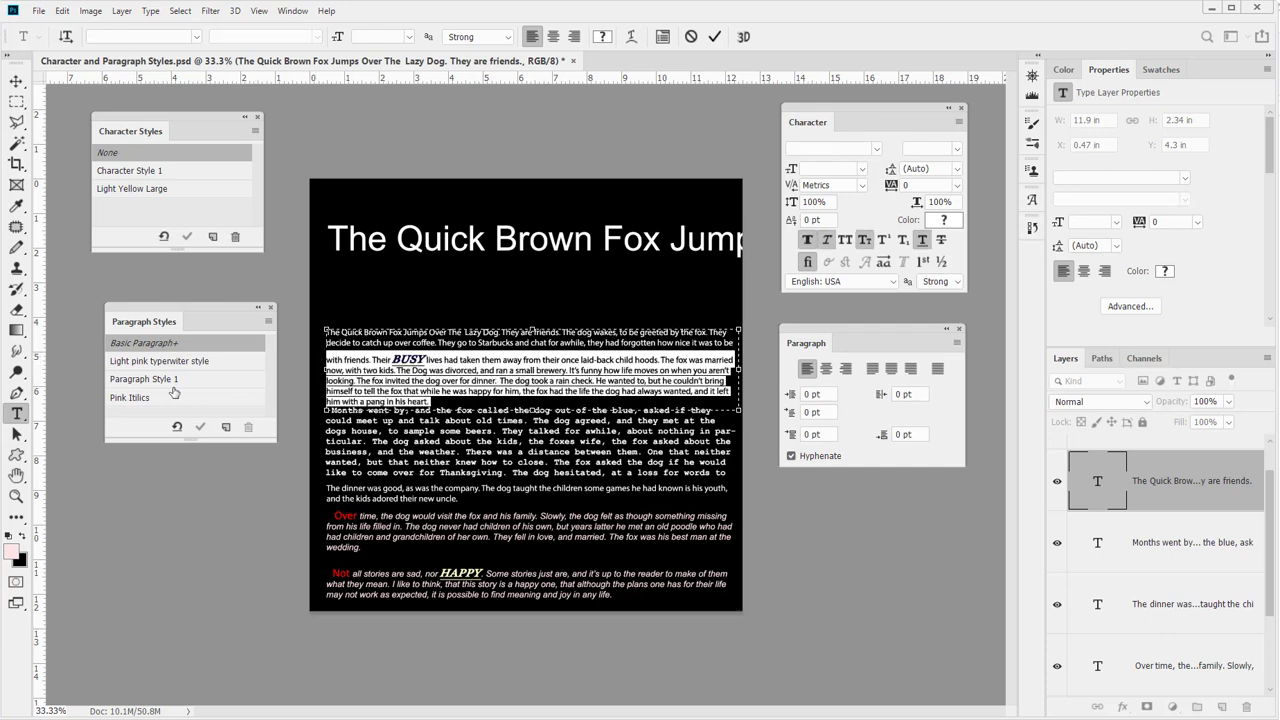
click(129, 399)
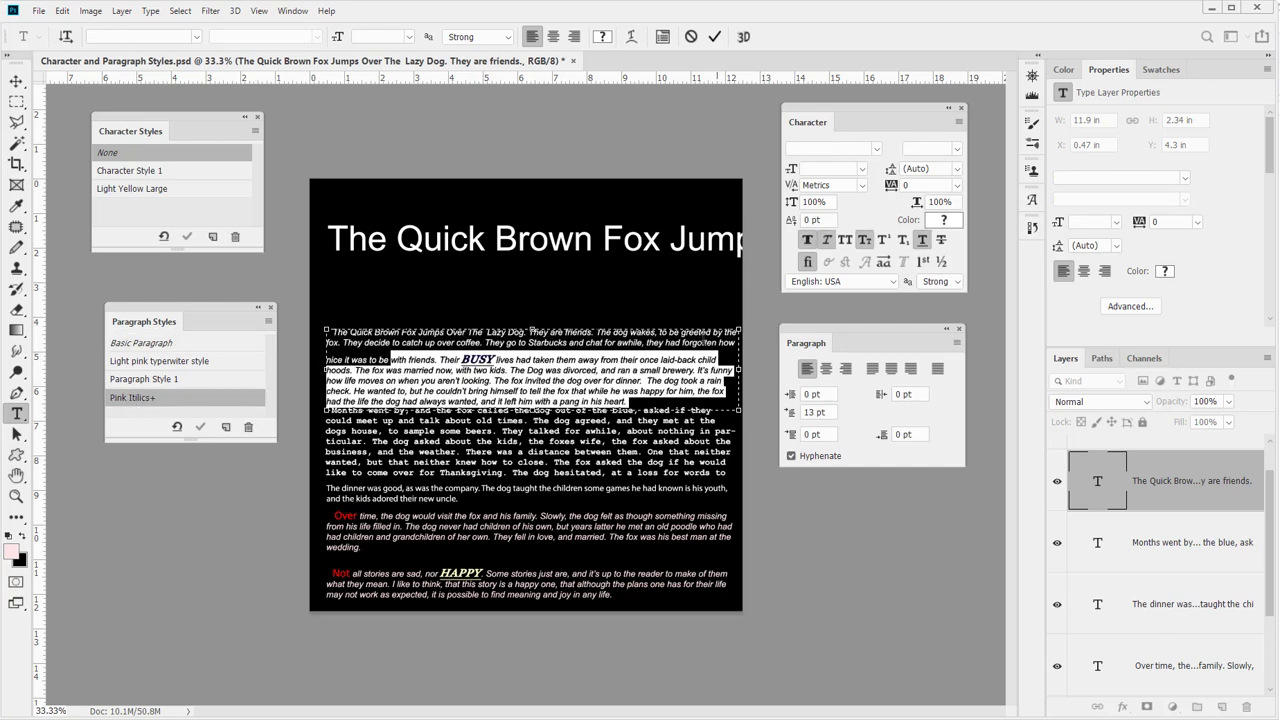
click(457, 370)
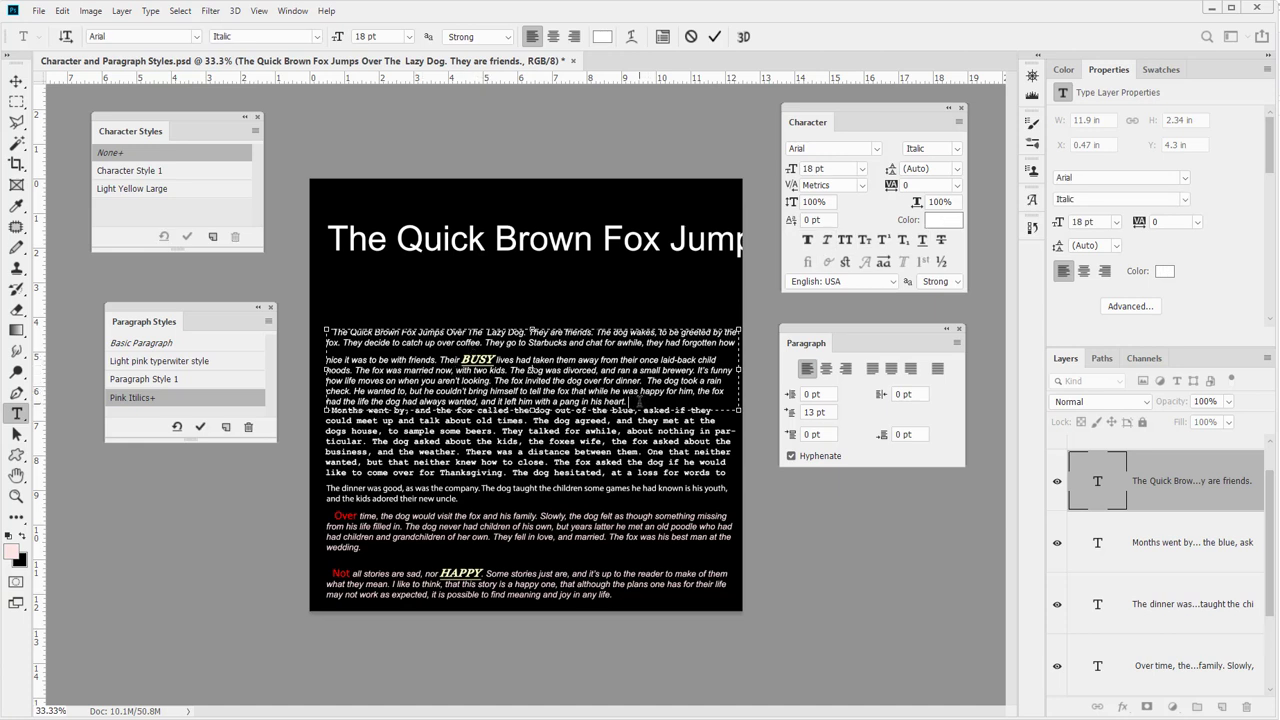
drag(638, 401, 321, 360)
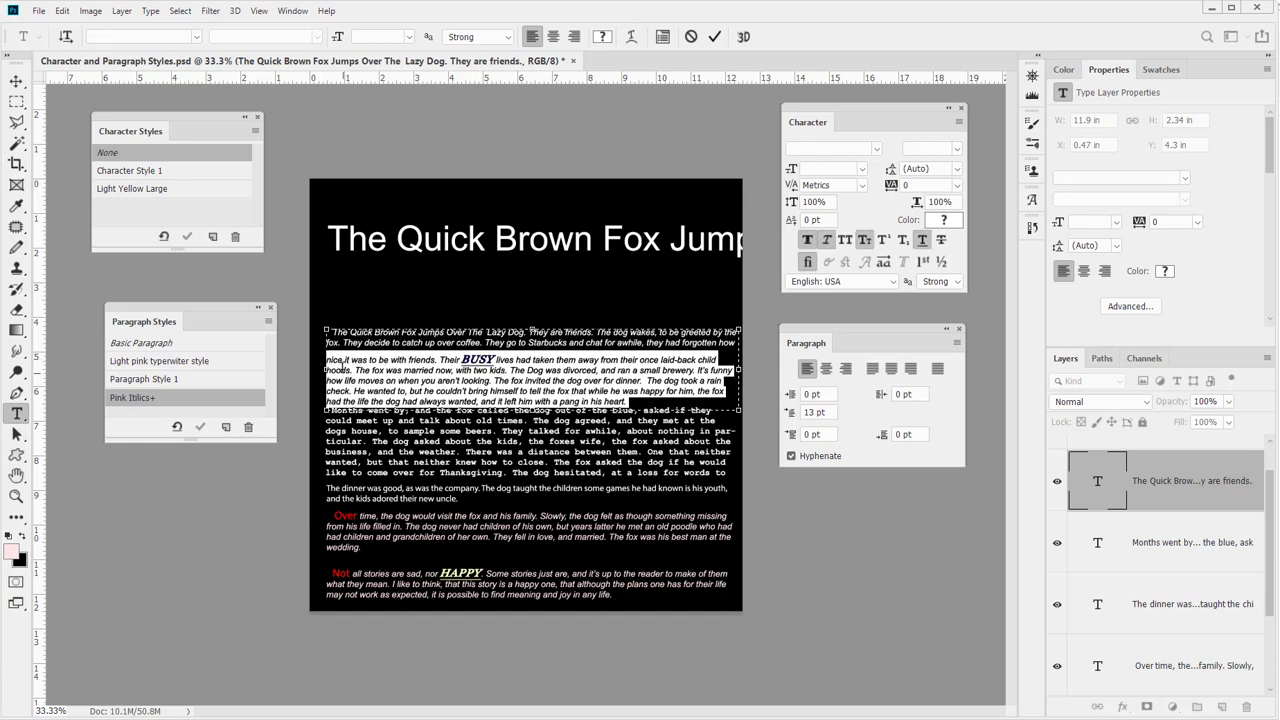
click(174, 431)
click(467, 383)
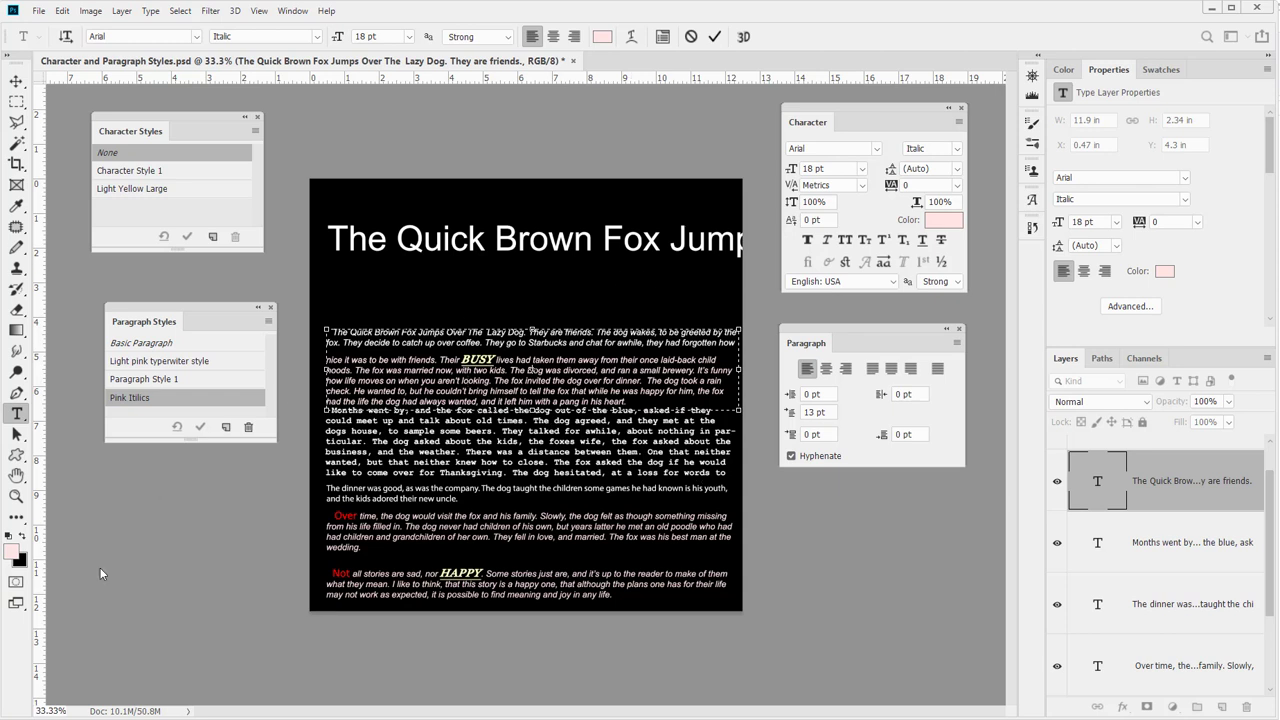
click(256, 132)
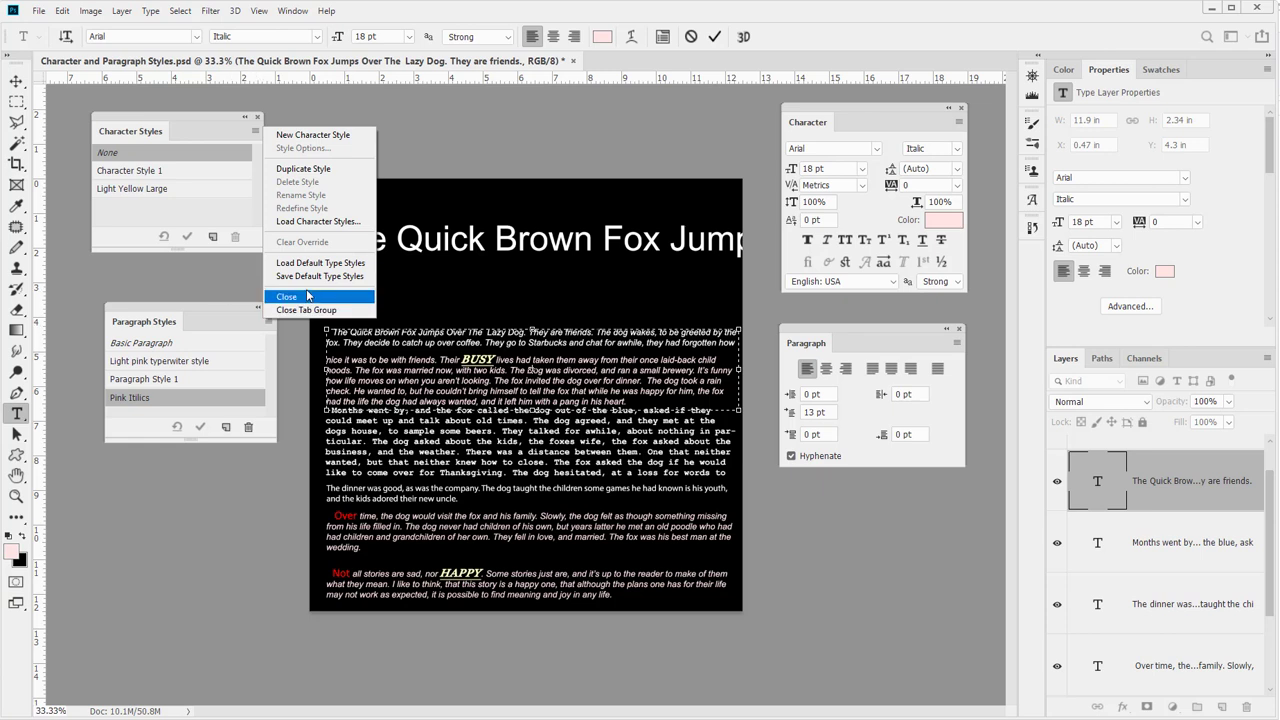
click(215, 122)
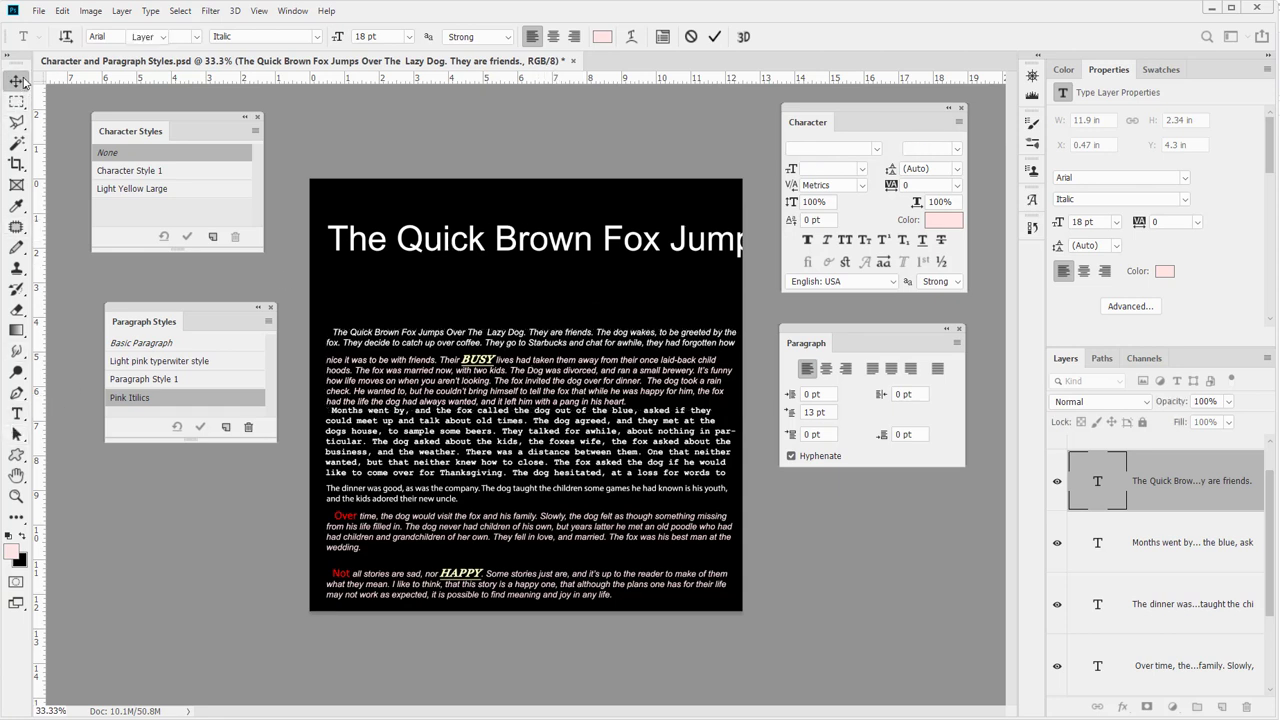
Apply the Pink Itilics paragraph style to the whole headline text and clear its overrides
click(16, 413)
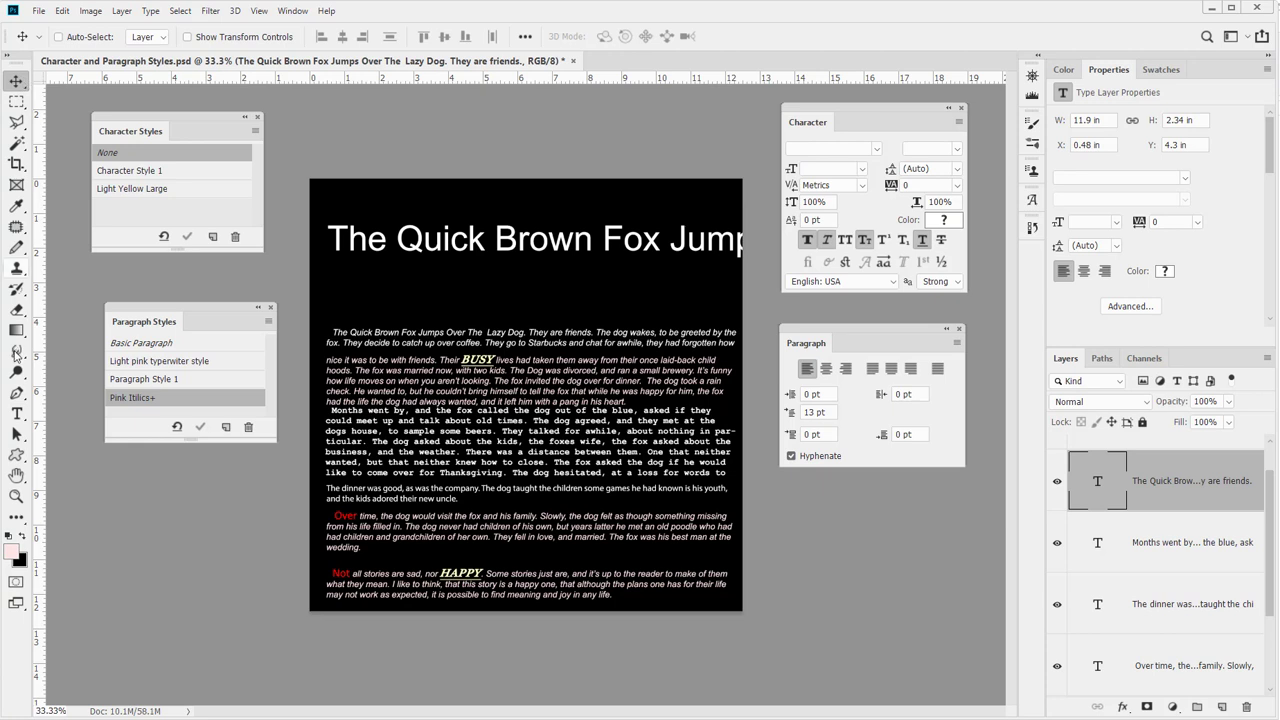
click(452, 238)
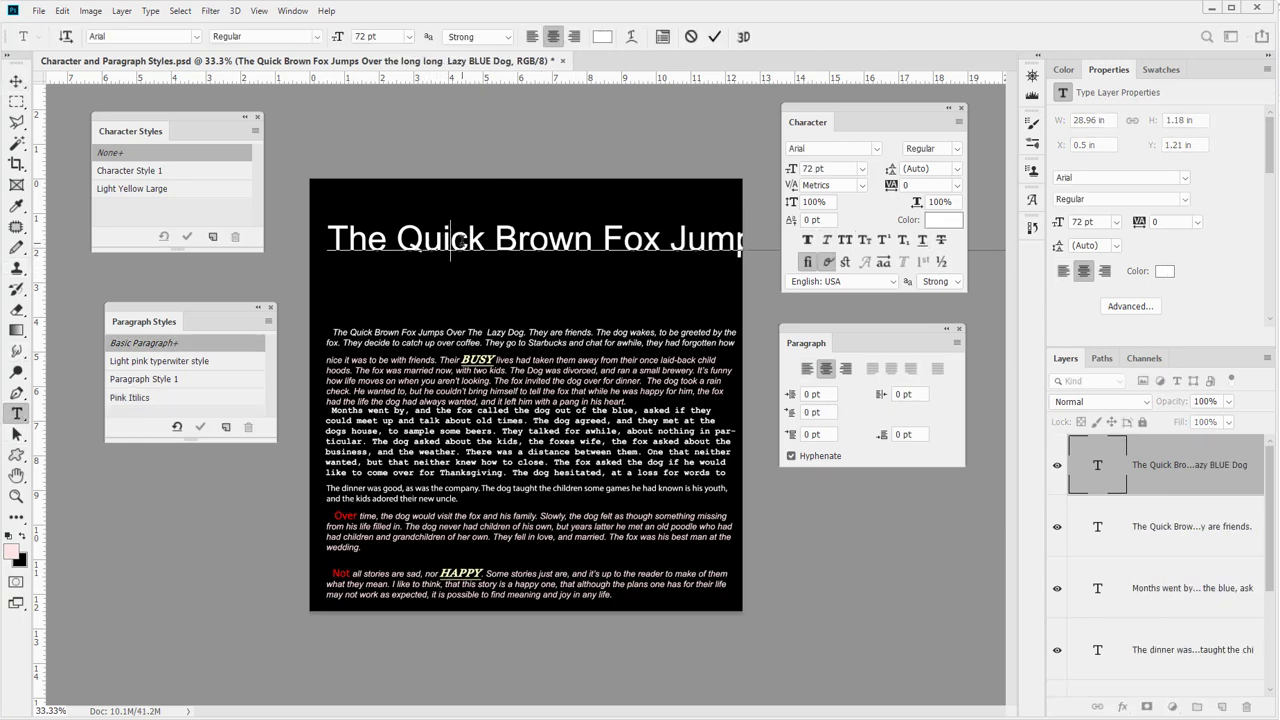
triple_click(400, 240)
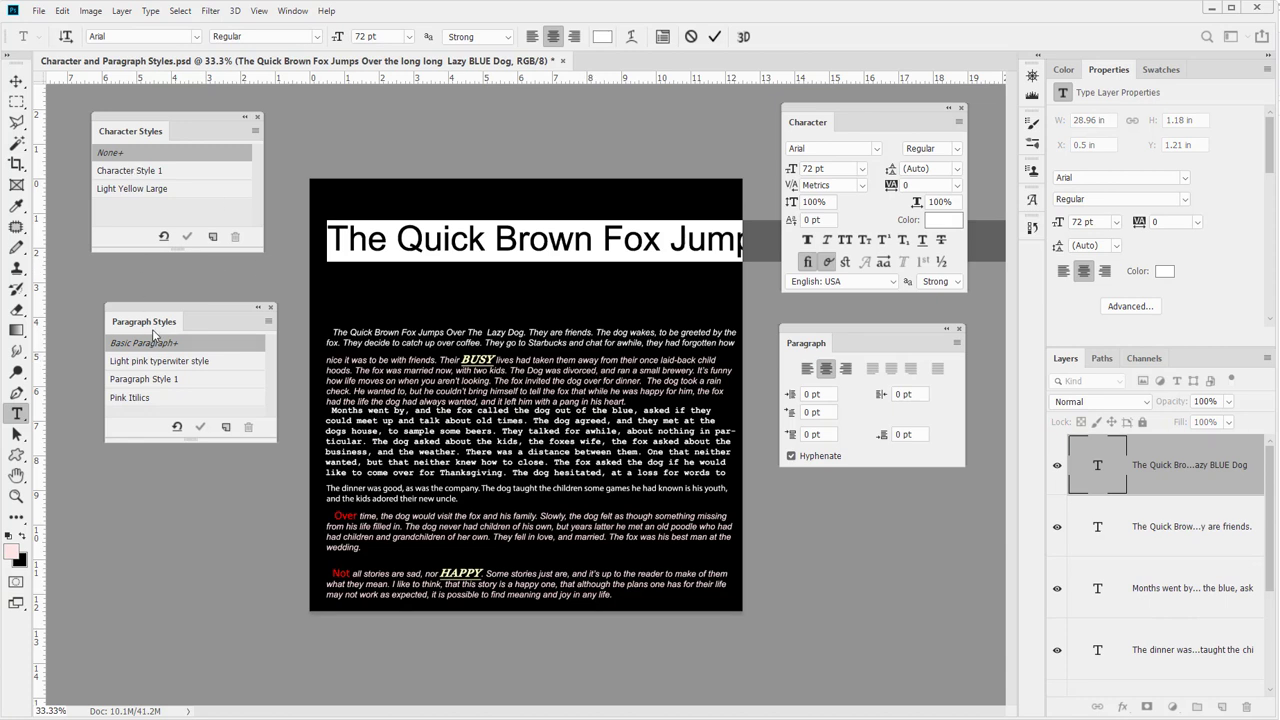
click(130, 402)
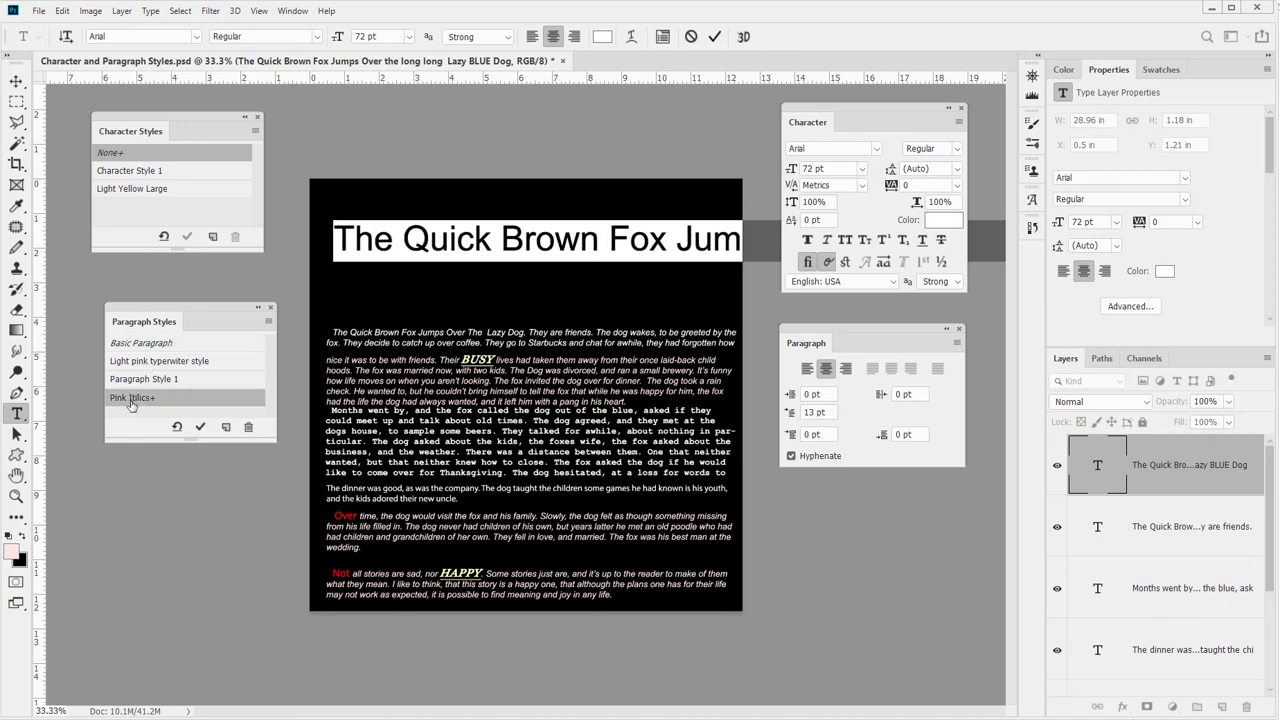
click(177, 427)
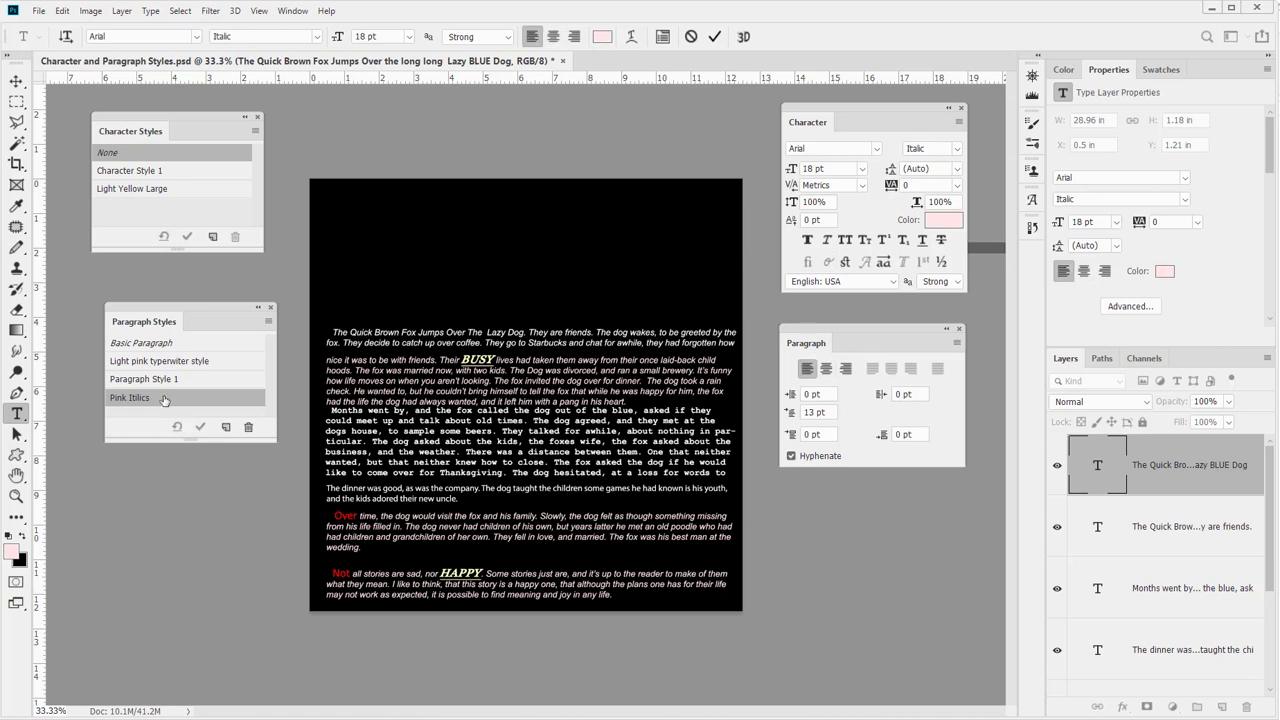
Move the headline fully onto the black page, centered near its upper edge at about X 2.08 in, Y 1.27 in
click(16, 80)
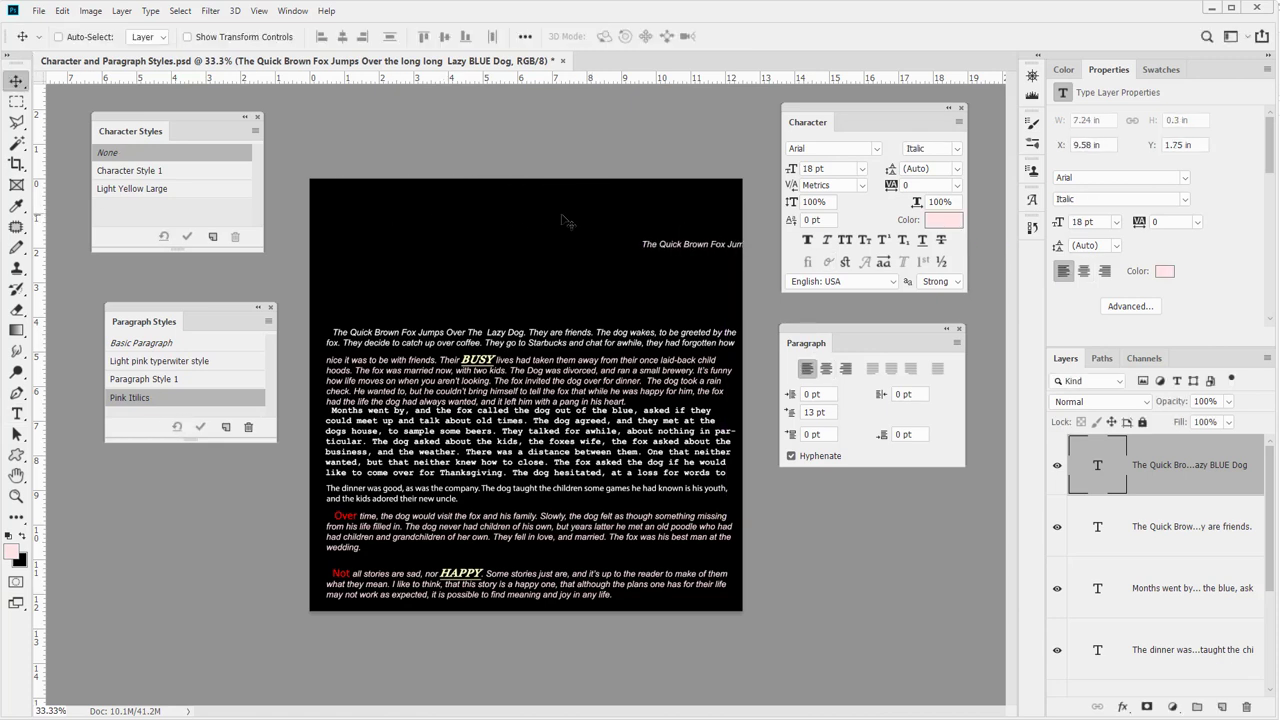
drag(565, 220, 575, 243)
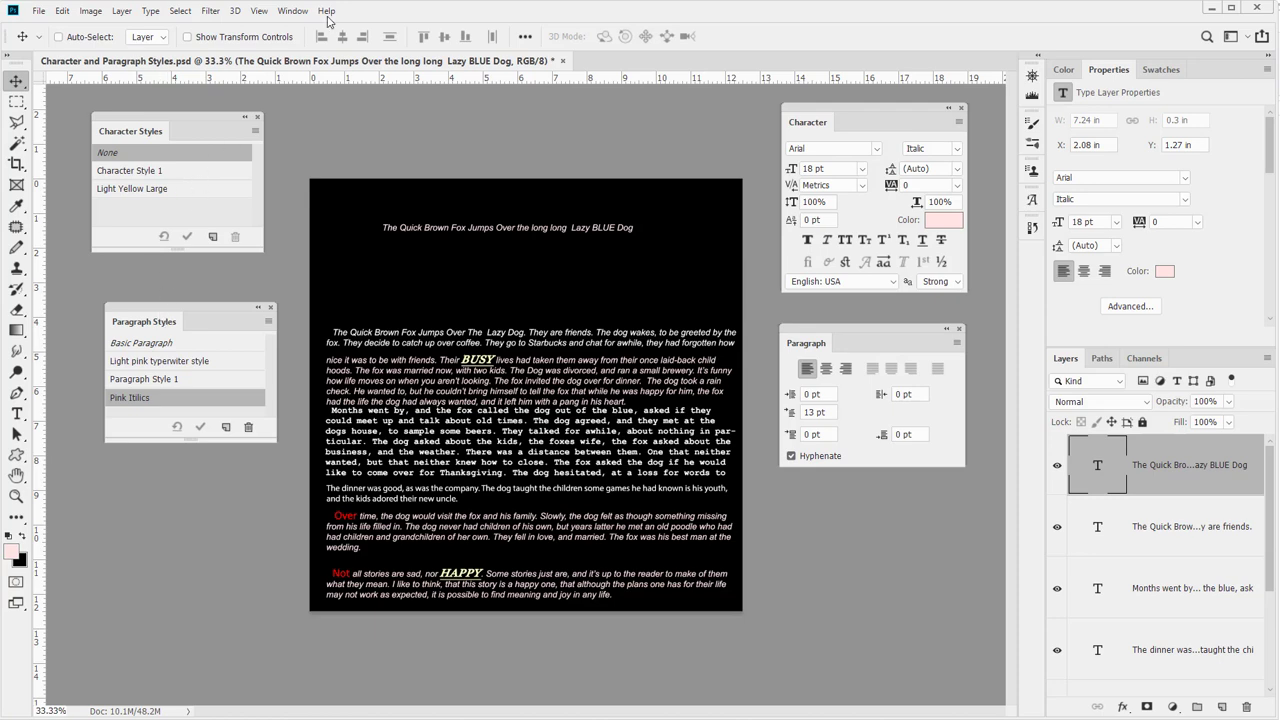
click(269, 12)
mouse_move(283, 12)
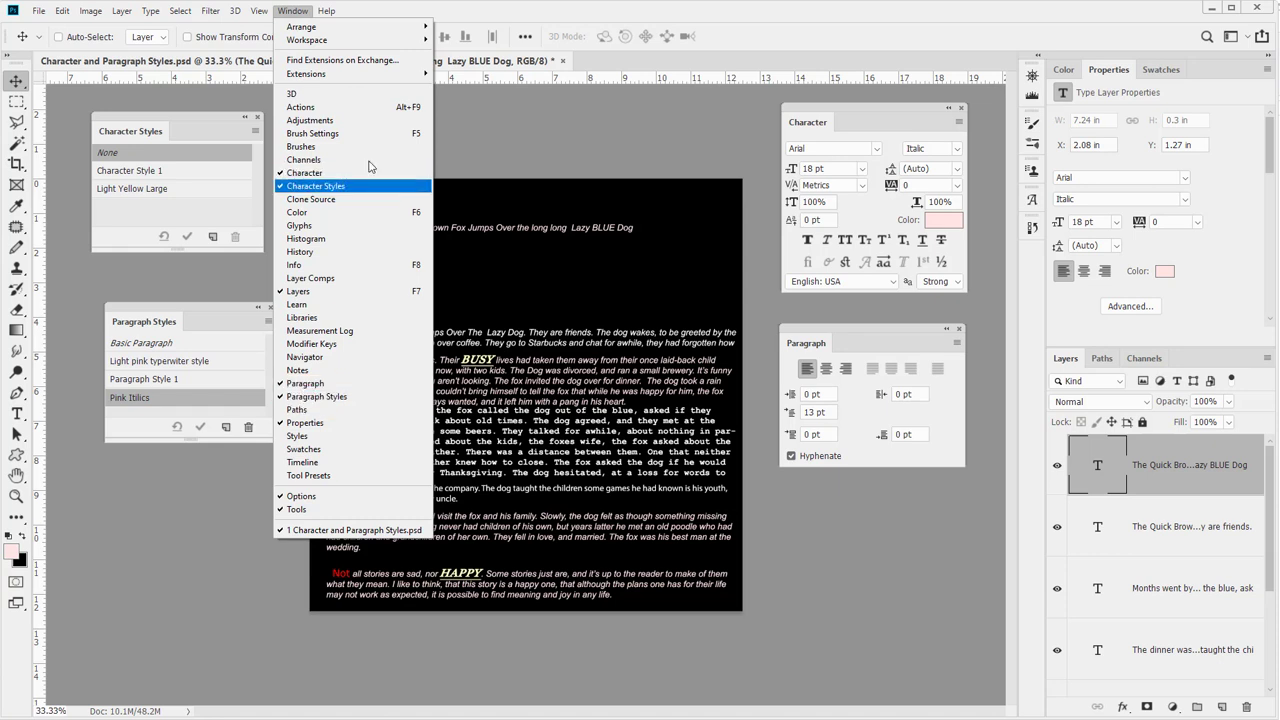
key(Escape)
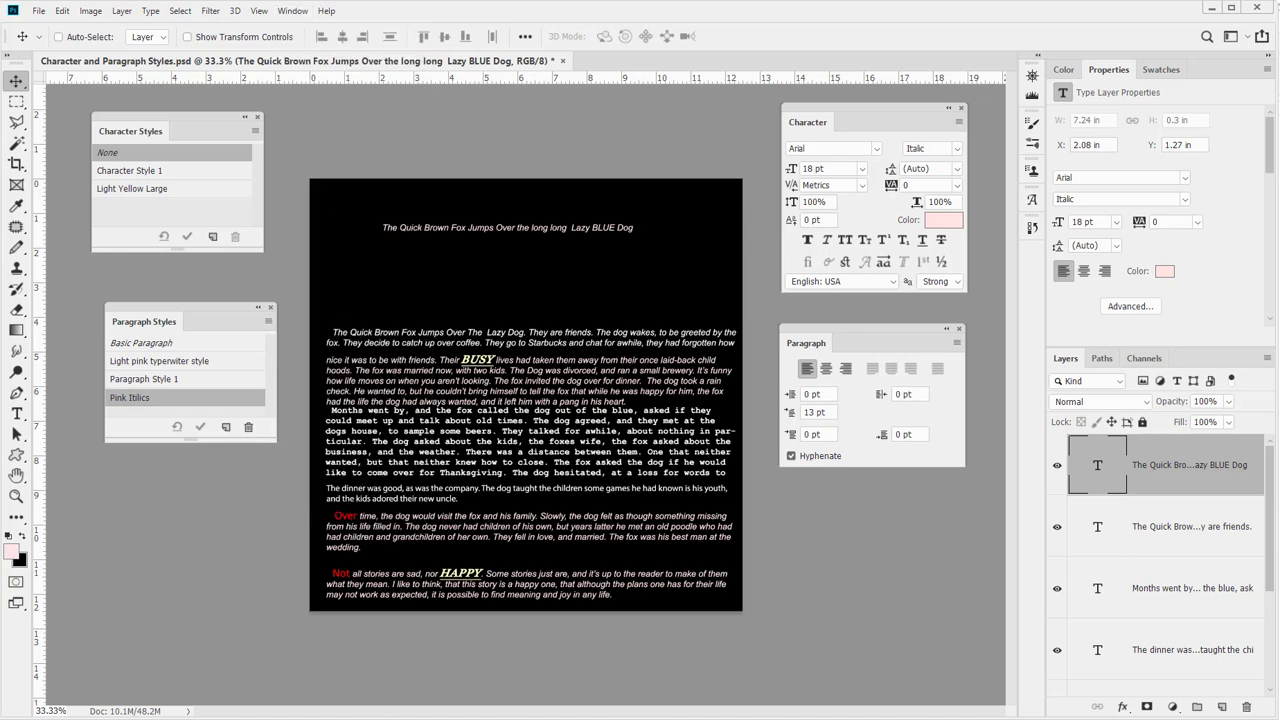